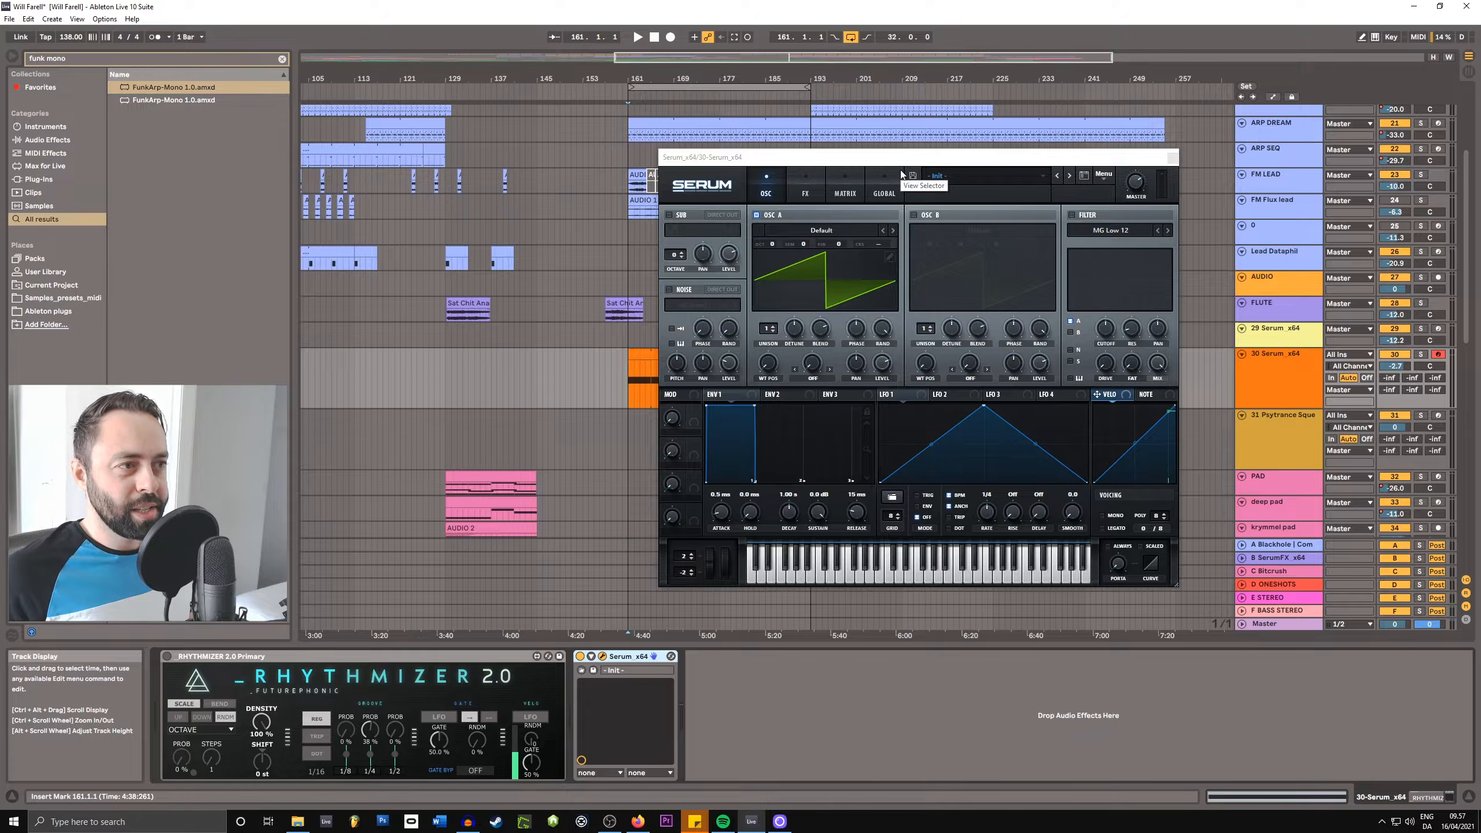
- Lower the sustain of Serum's envelope 1 to -inf dB
left_click_drag(900, 161, 848, 159)
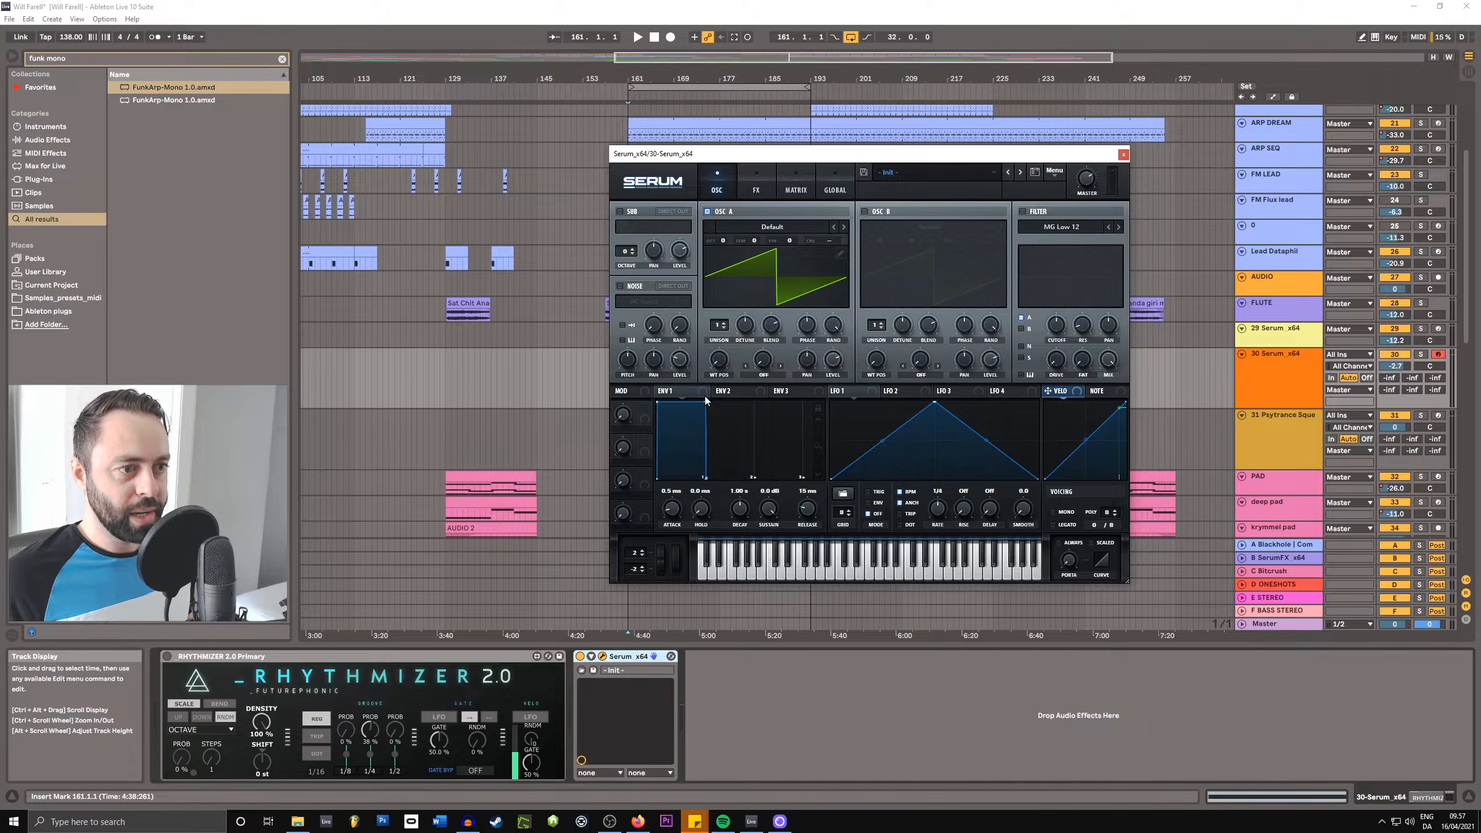
left_click_drag(768, 508, 761, 689)
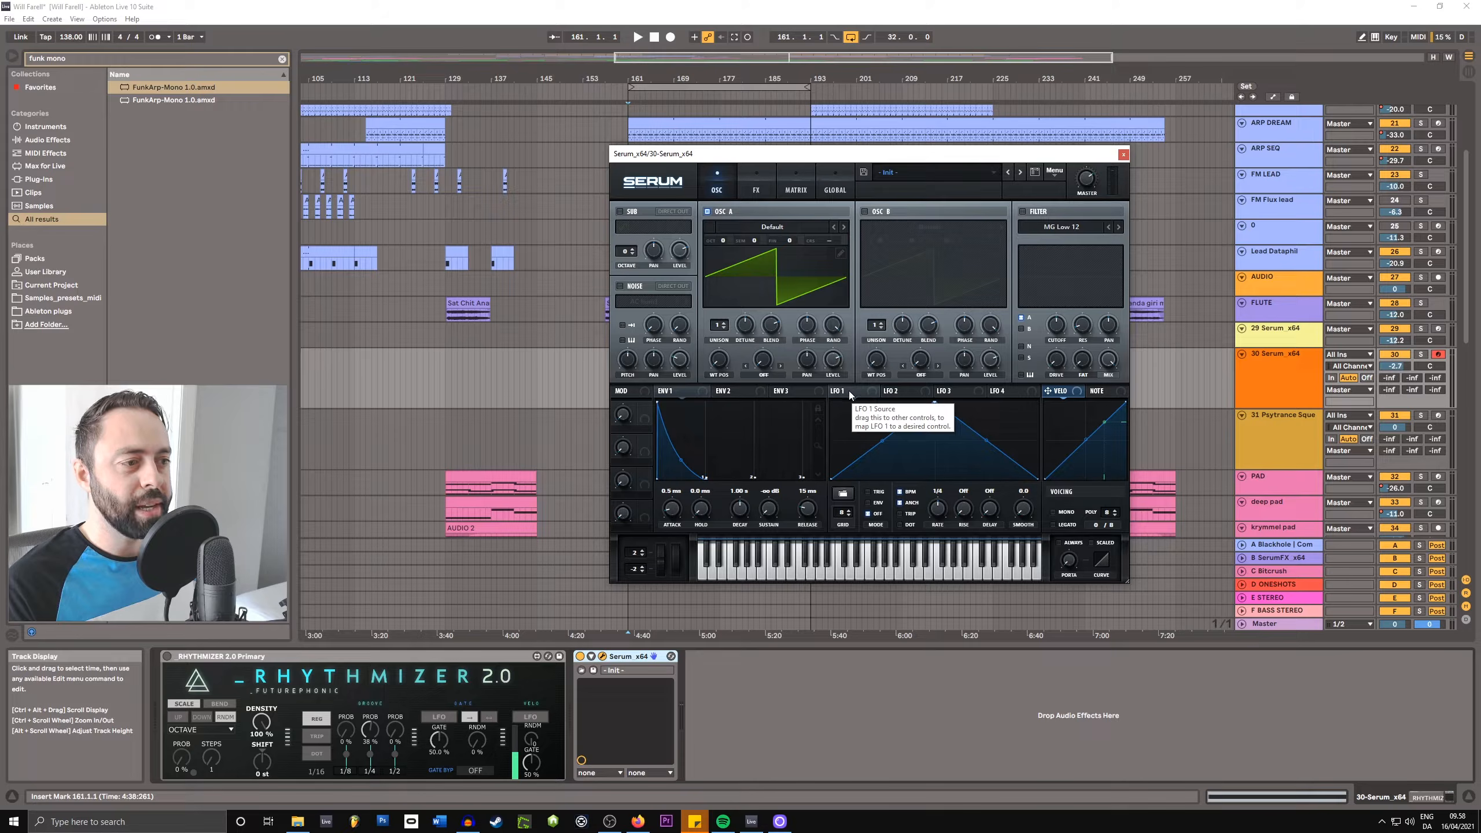
- Modulate oscillator A's coarse pitch with LFO 1, with the coarse pitch at -41.11 and the octave at +2
left_click_drag(851, 392, 848, 294)
left_click_drag(830, 238, 821, 317)
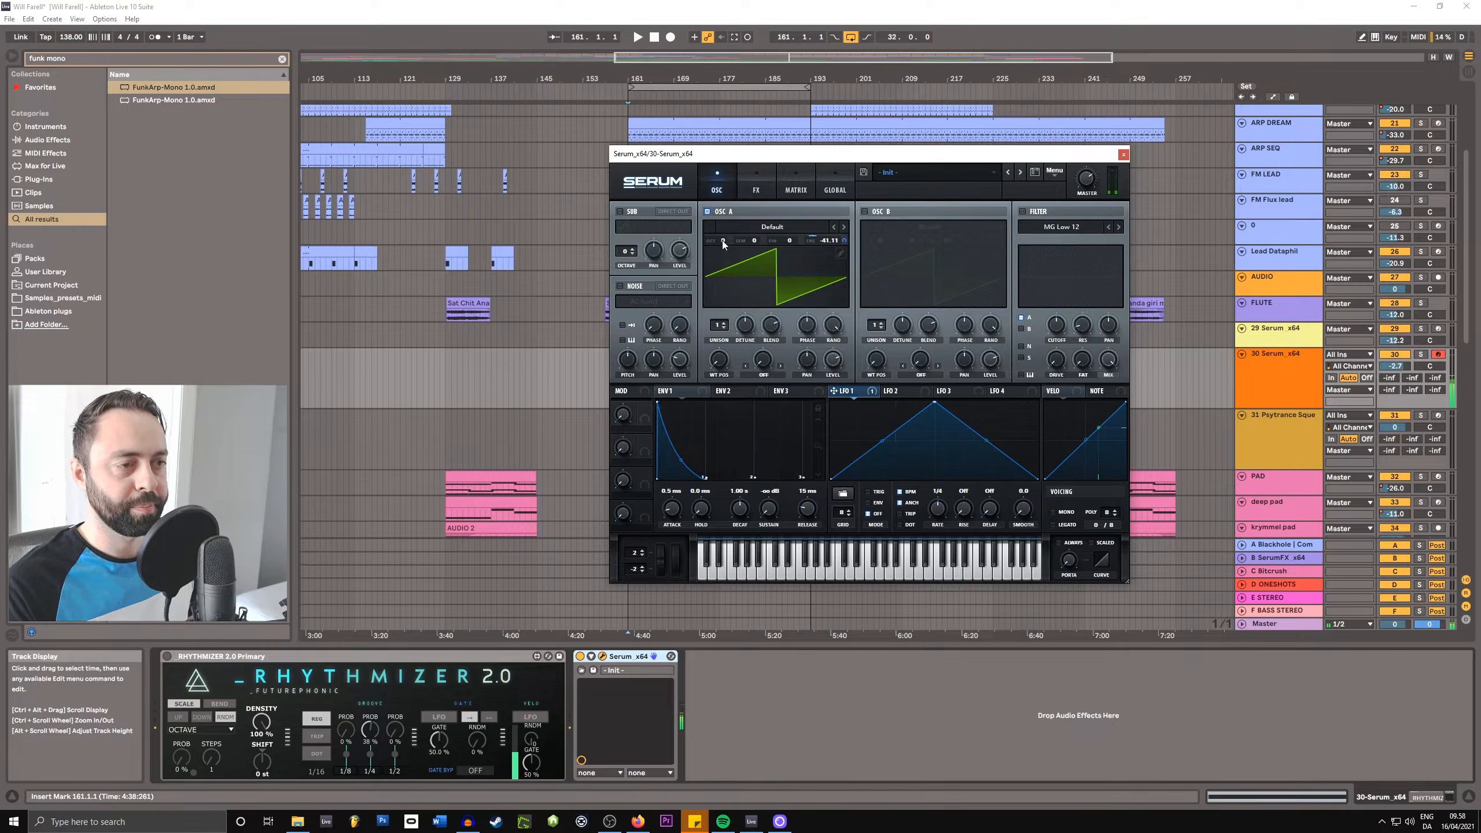
left_click_drag(721, 241, 727, 226)
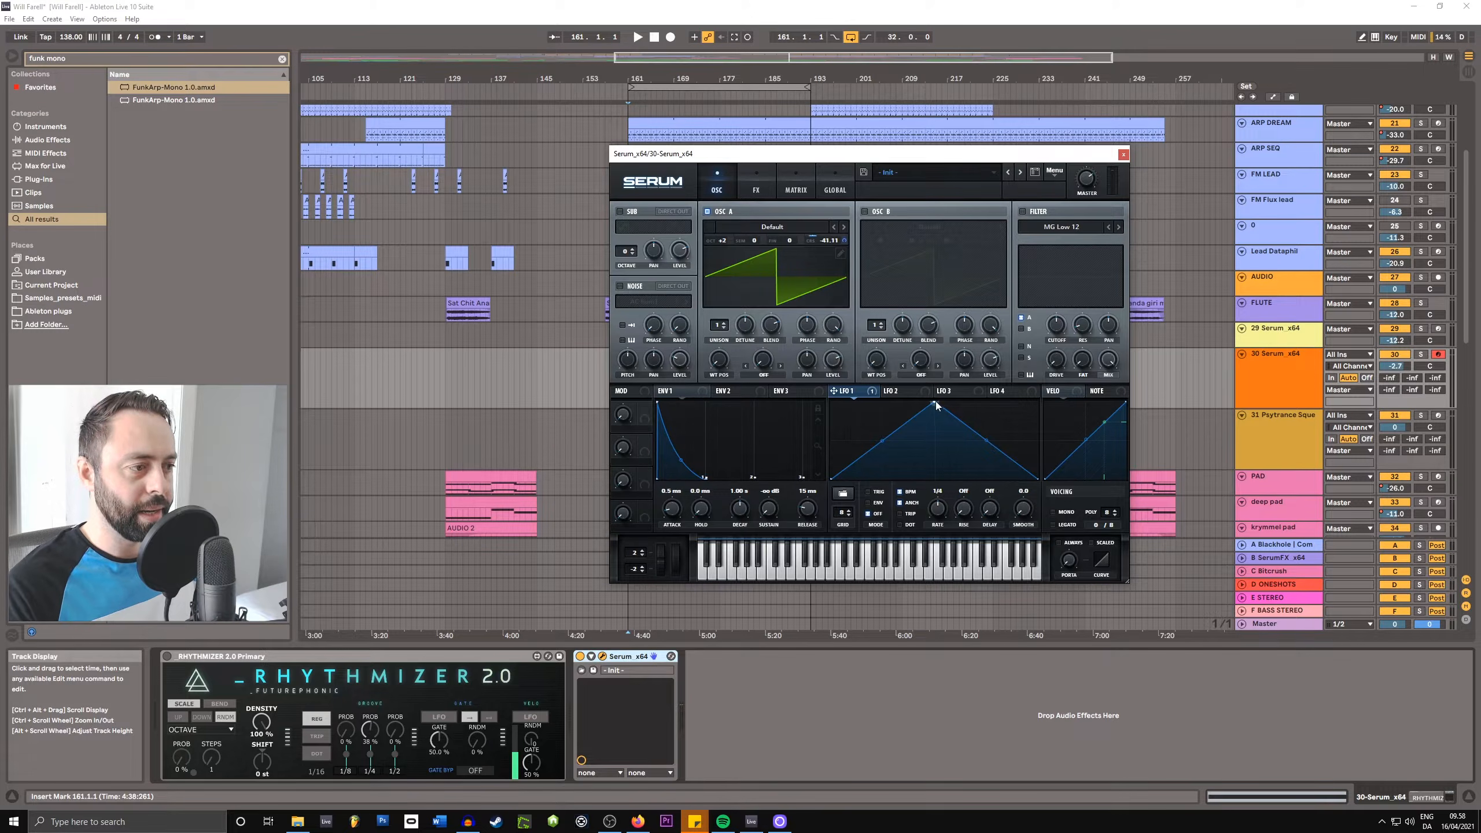
- Reshape LFO 1 into a sharp early peak with a curved decay, and turn off BPM sync for a 1.4 Hz rate
left_click_drag(935, 403, 844, 379)
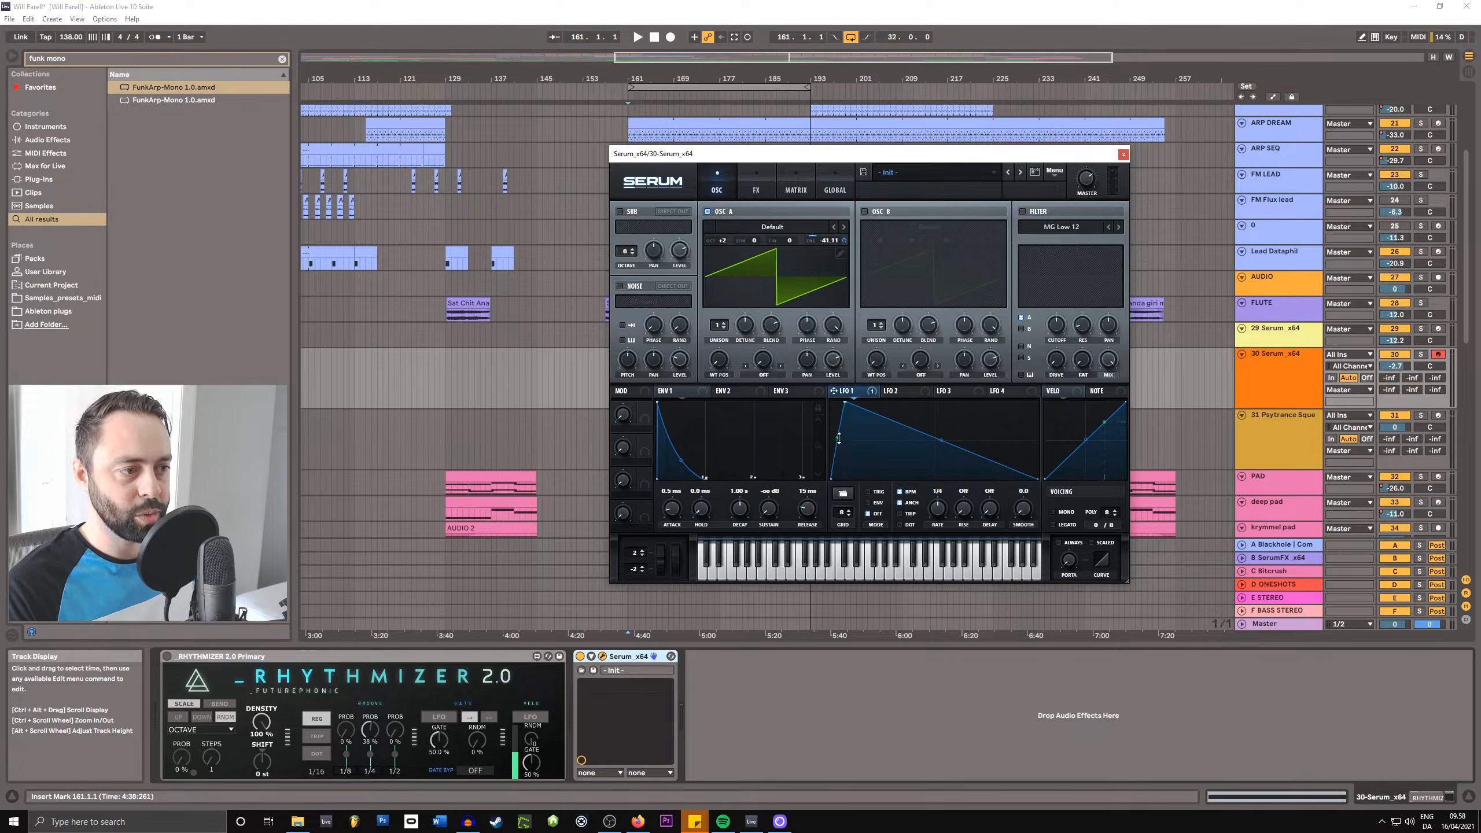
left_click_drag(839, 441, 839, 423)
left_click_drag(942, 440, 942, 465)
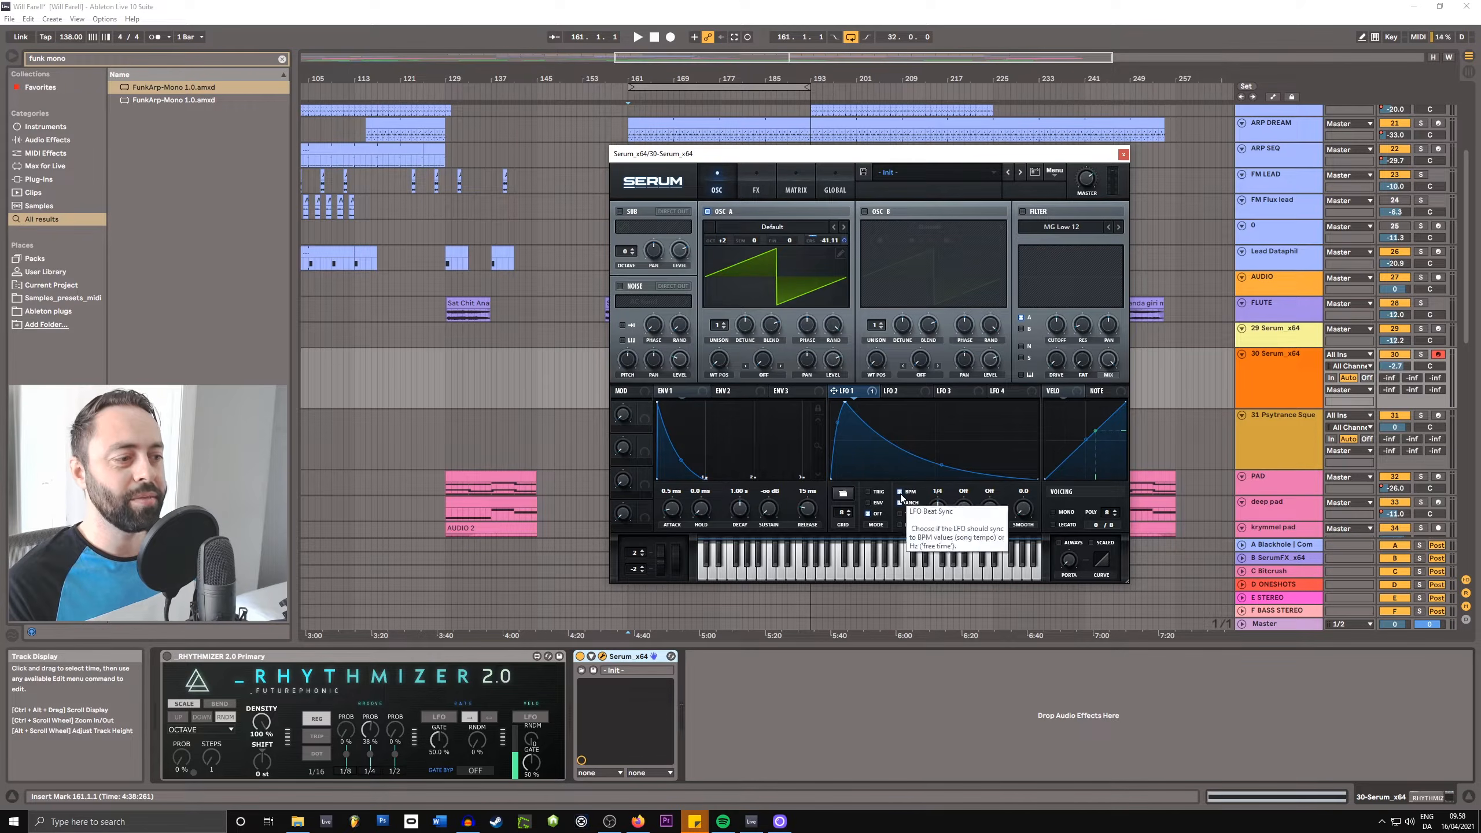
left_click(901, 494)
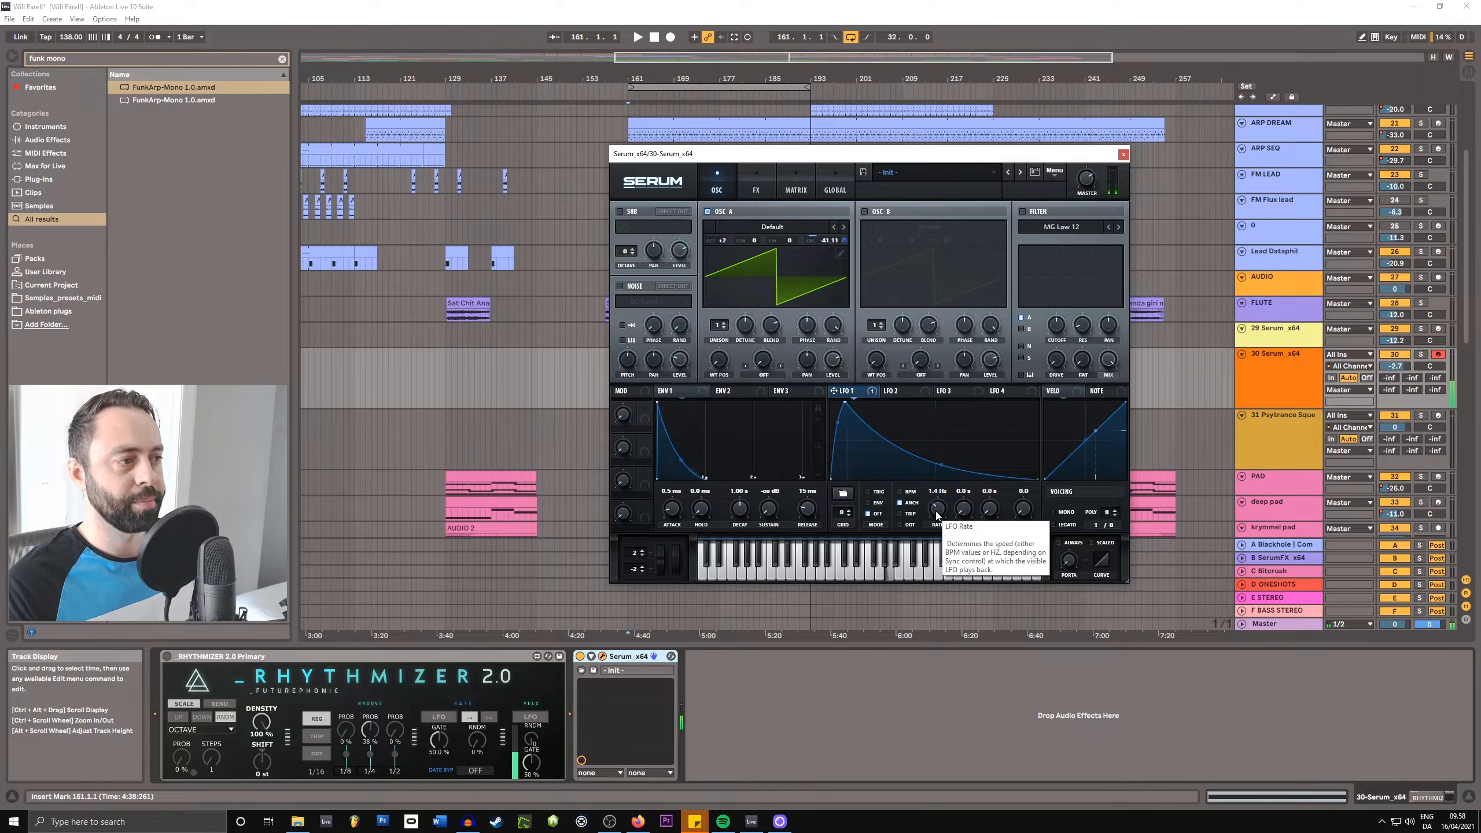
- Enable the filter on oscillator A as Band 24, with high resonance and the cutoff at about 753 Hz
left_click(1022, 211)
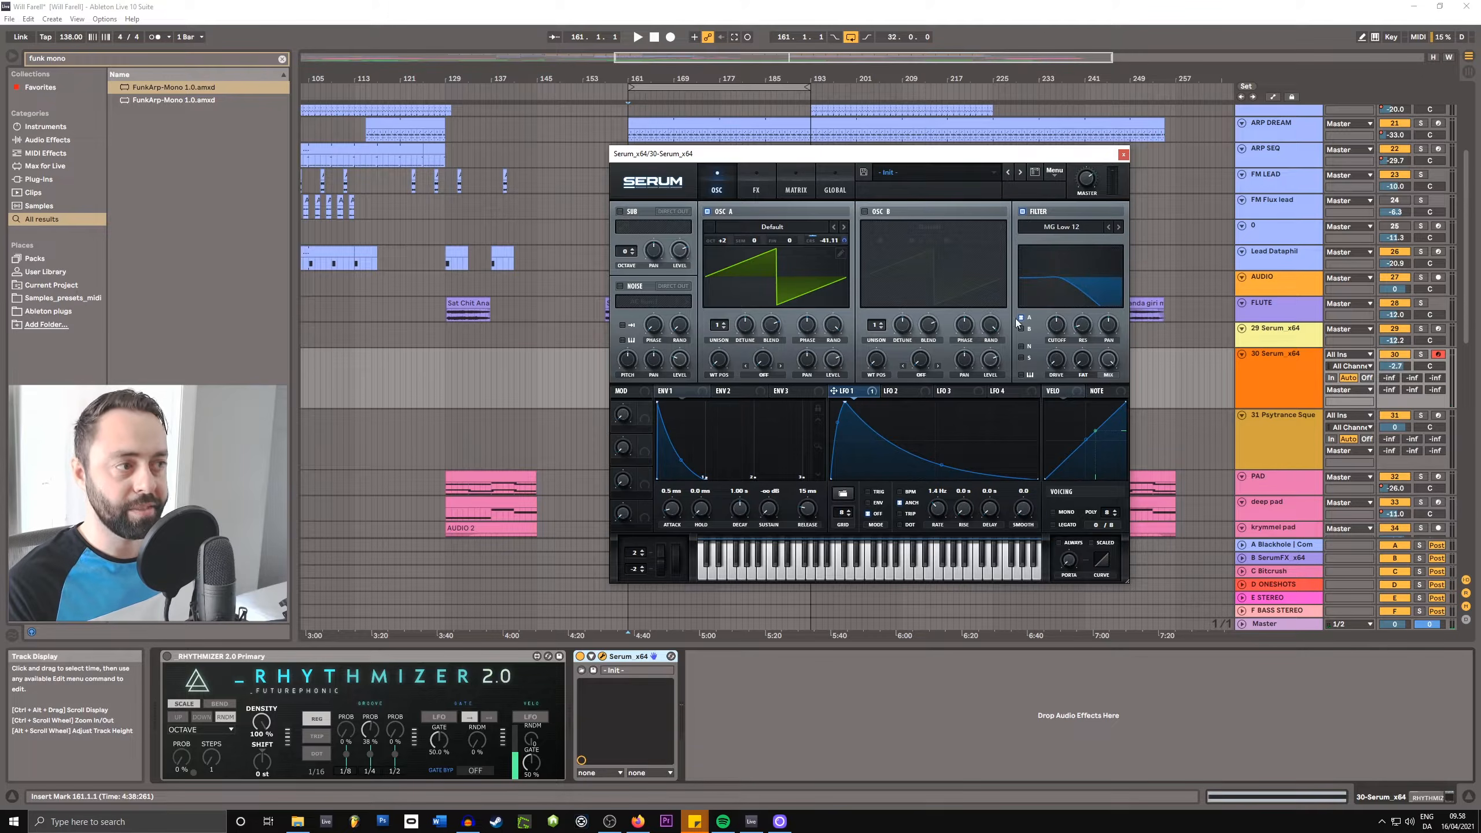
left_click(1058, 227)
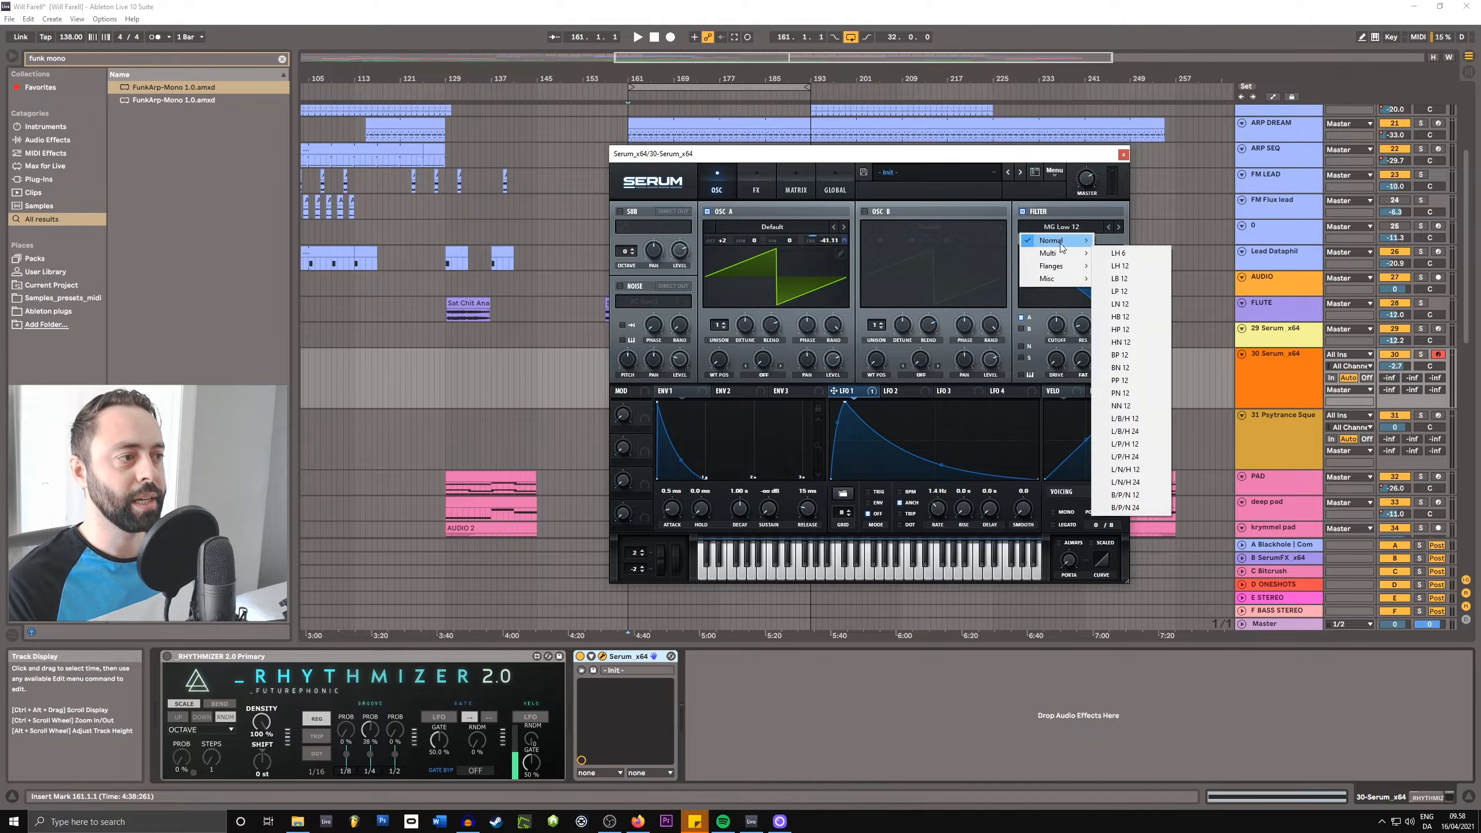
mouse_move(1055, 240)
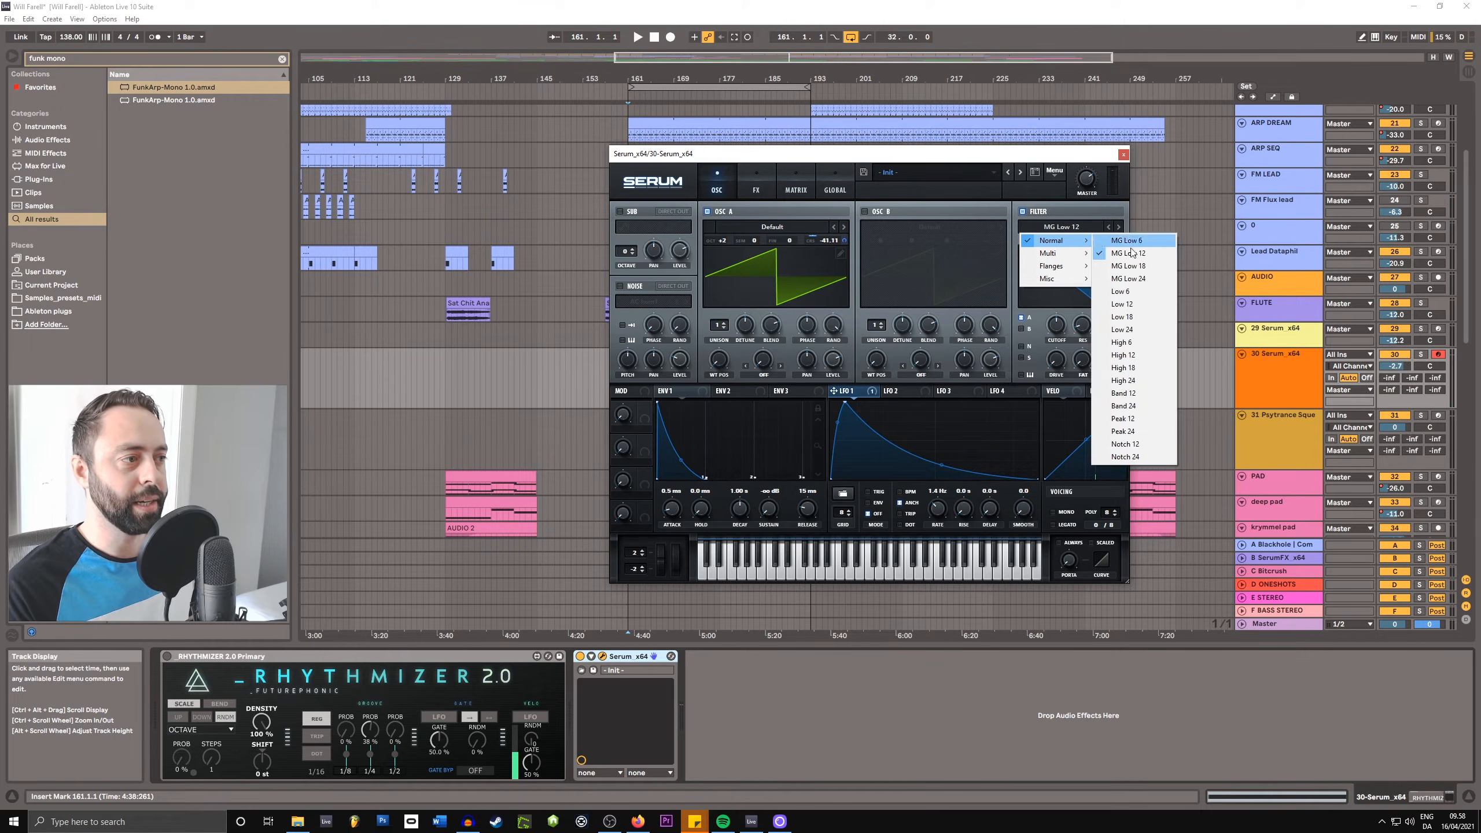
left_click(1134, 406)
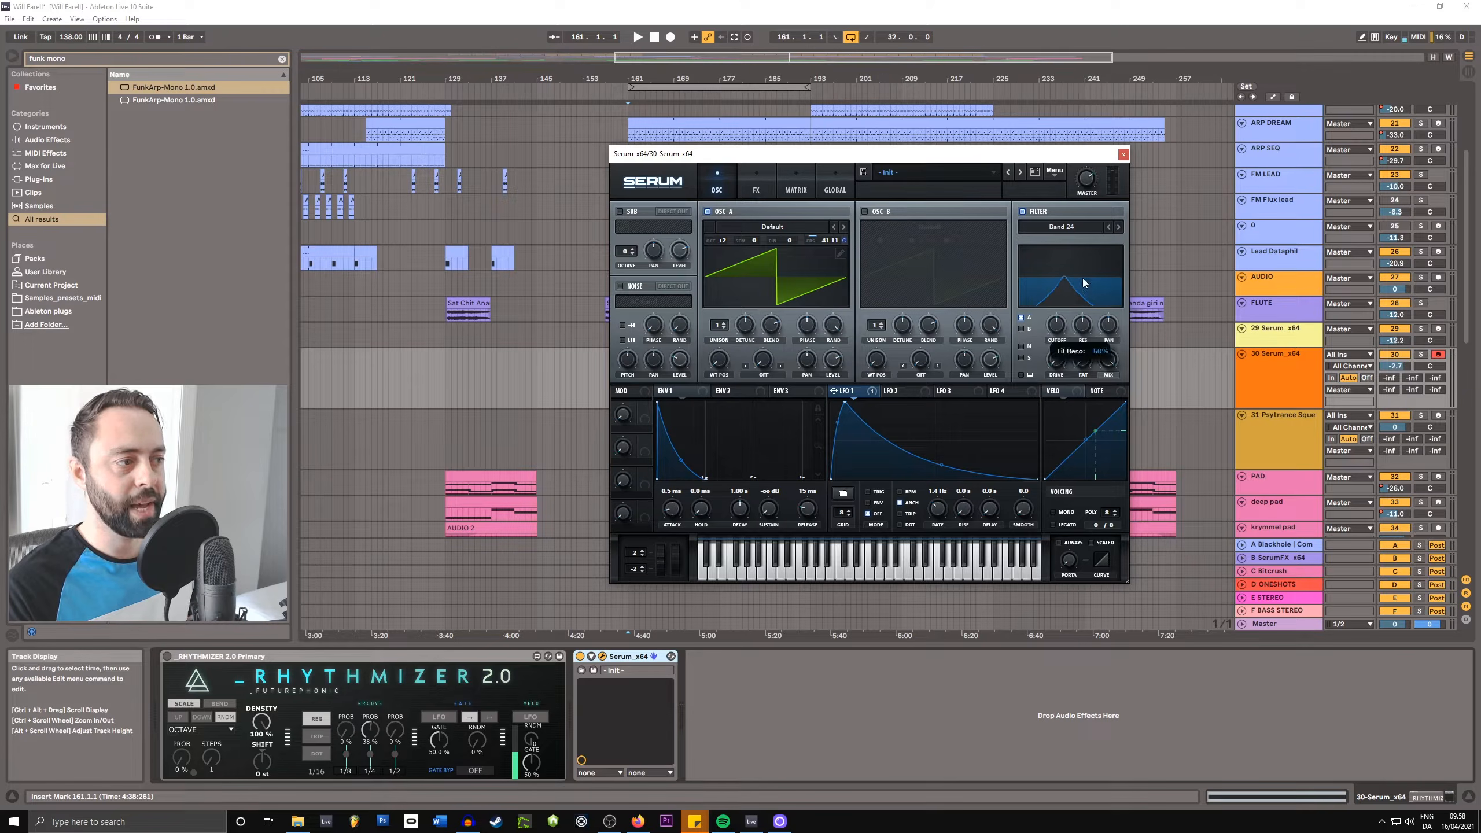
left_click_drag(1059, 360, 1061, 306)
left_click_drag(1084, 359, 1090, 311)
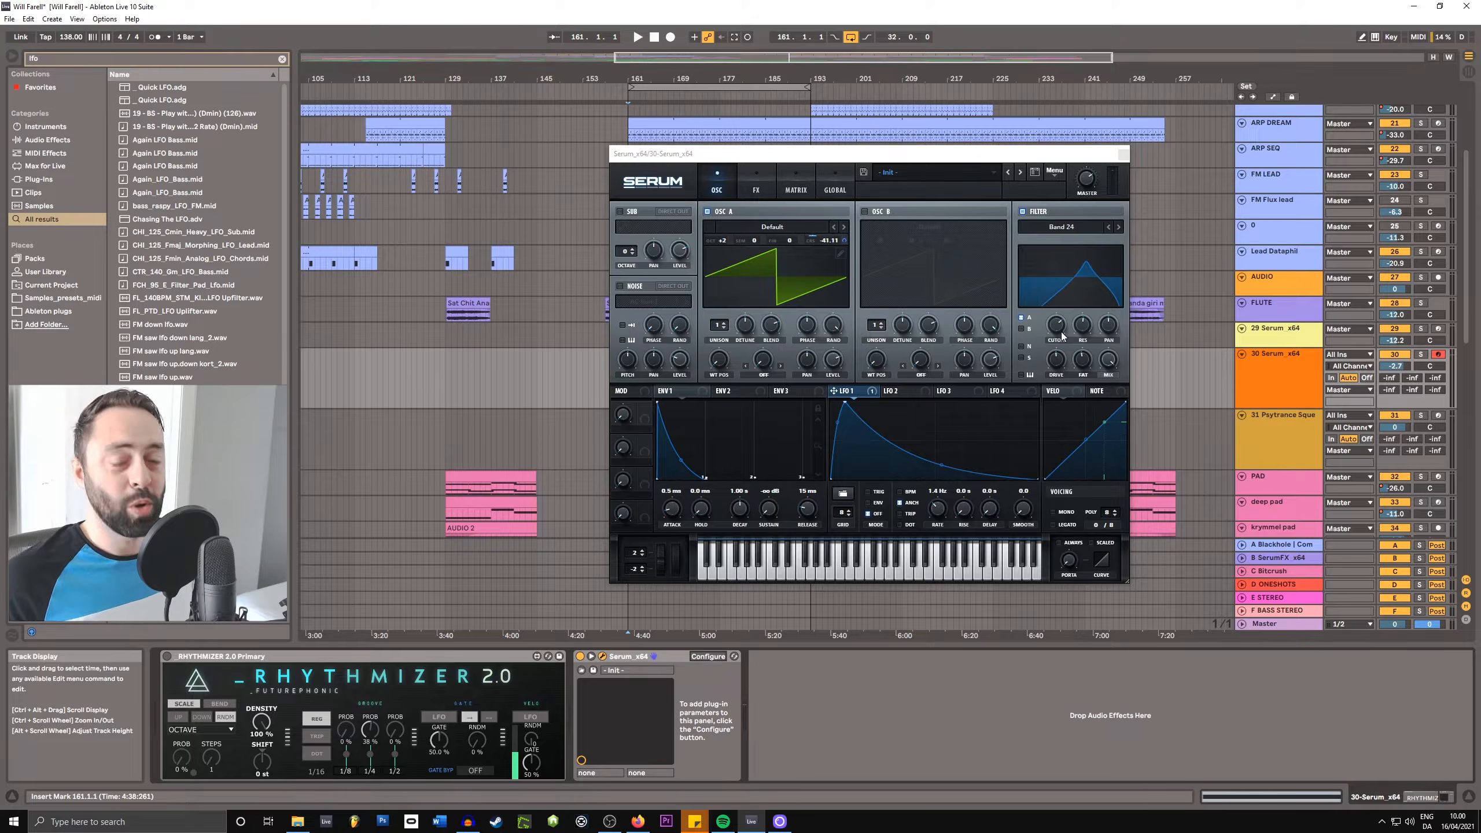
mouse_move(1057, 327)
left_mouse_down()
mouse_move(1046, 351)
mouse_move(1055, 336)
left_mouse_up()
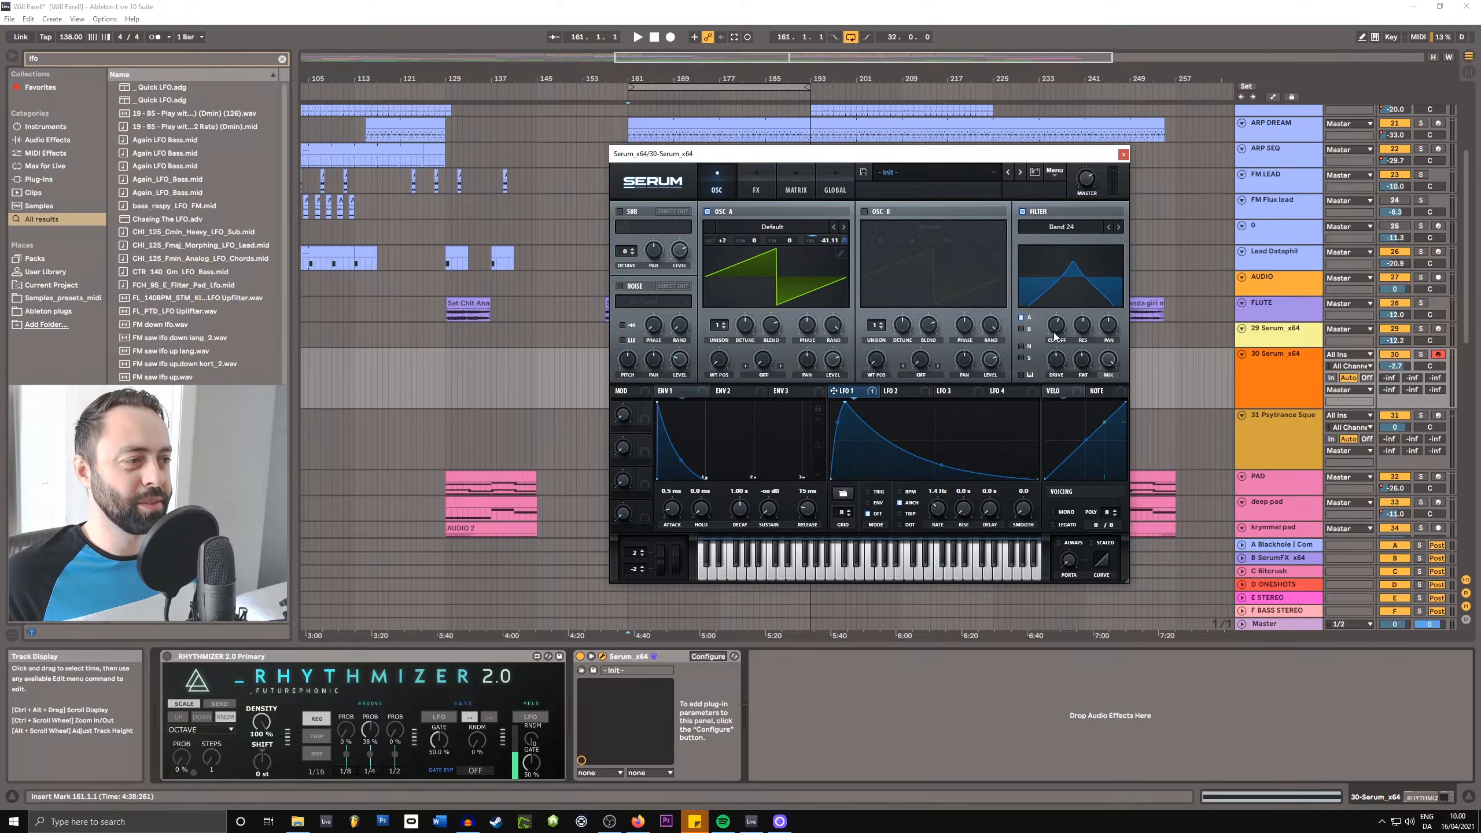
- Add an LFO device after Serum on the track and expose Serum's filter cutoff as a configurable device parameter
left_click(65, 58)
left_click(831, 712)
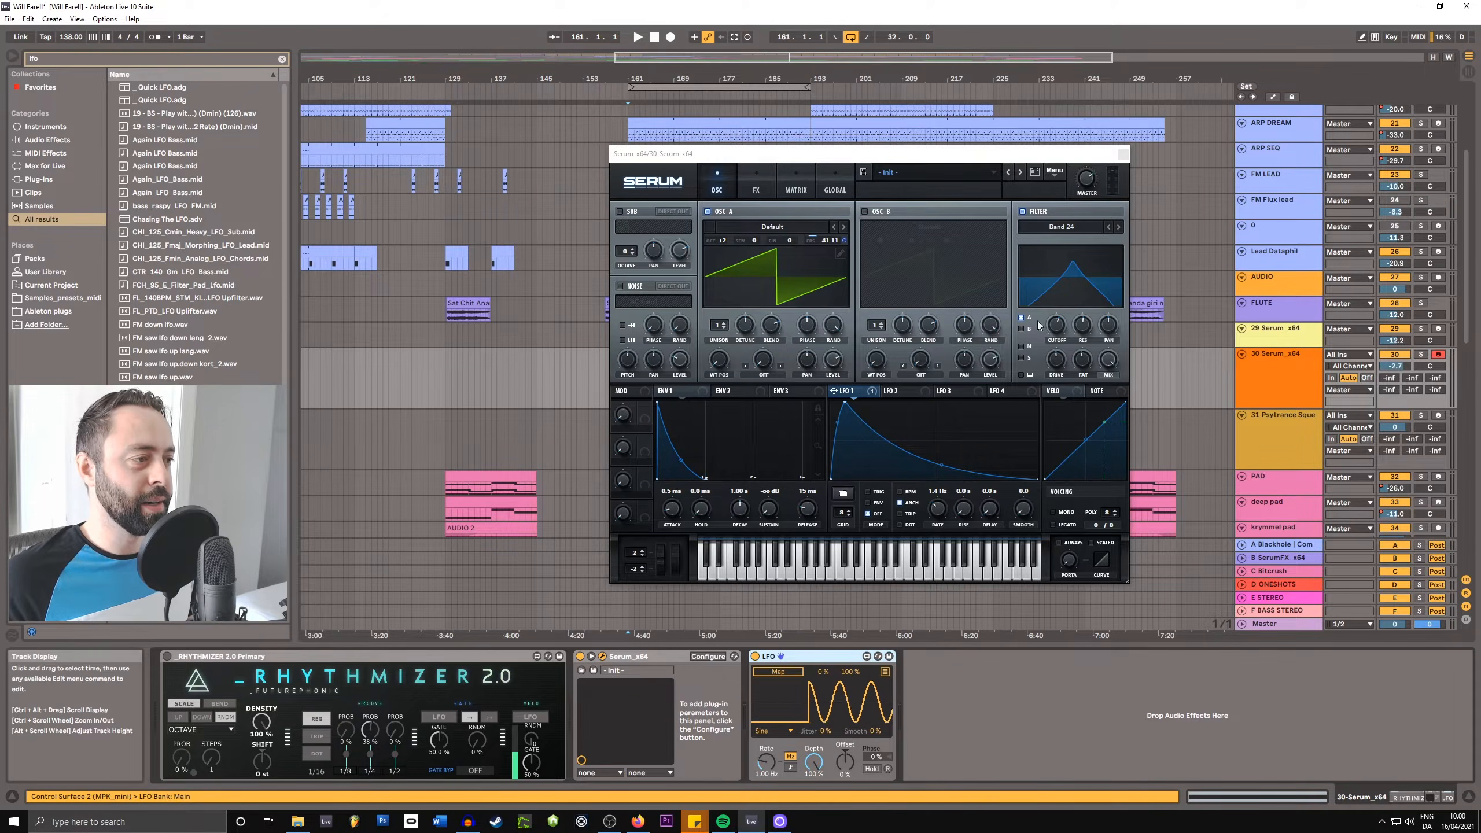
left_click(708, 657)
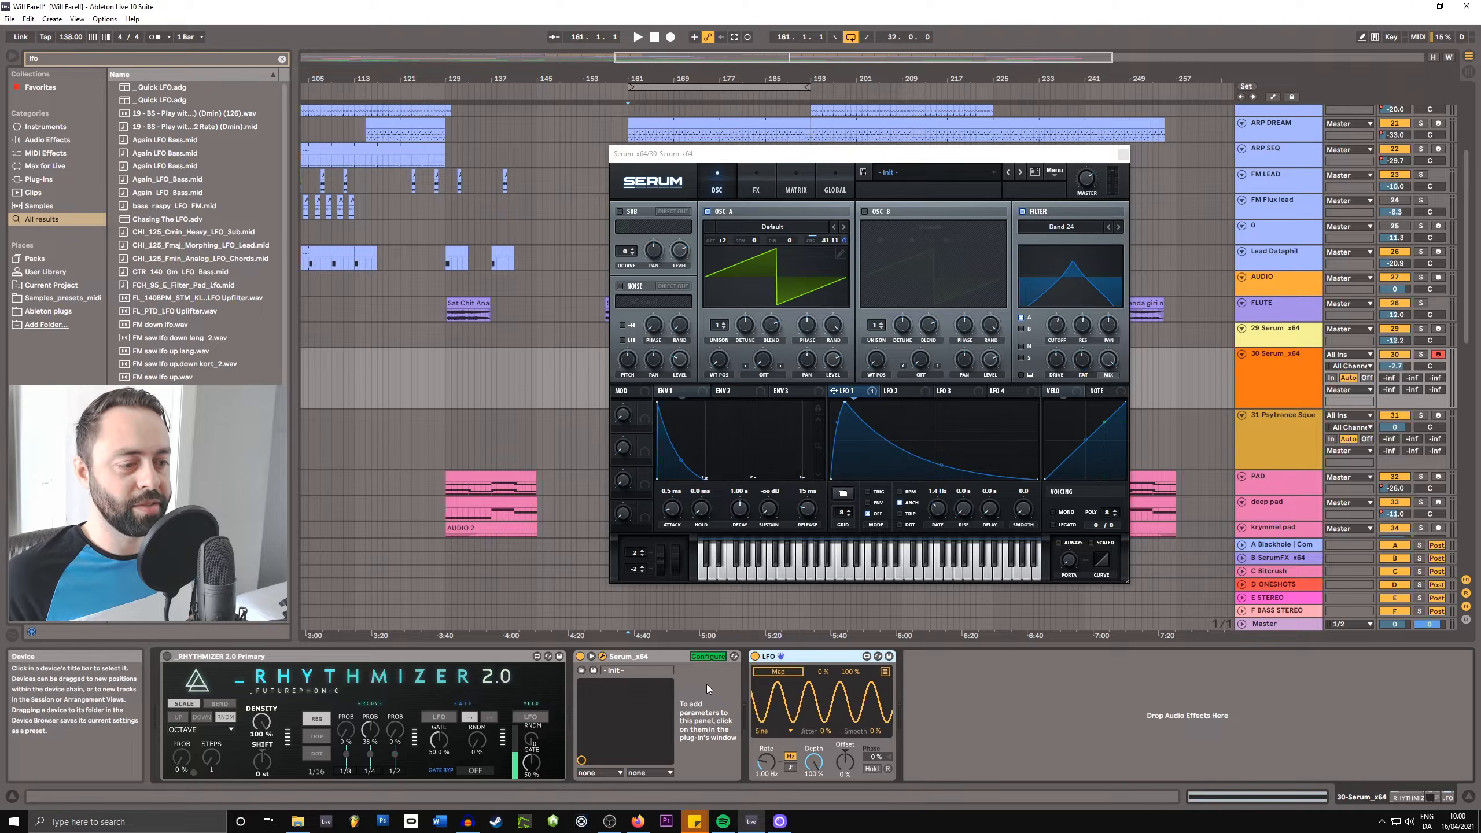
left_click(1058, 328)
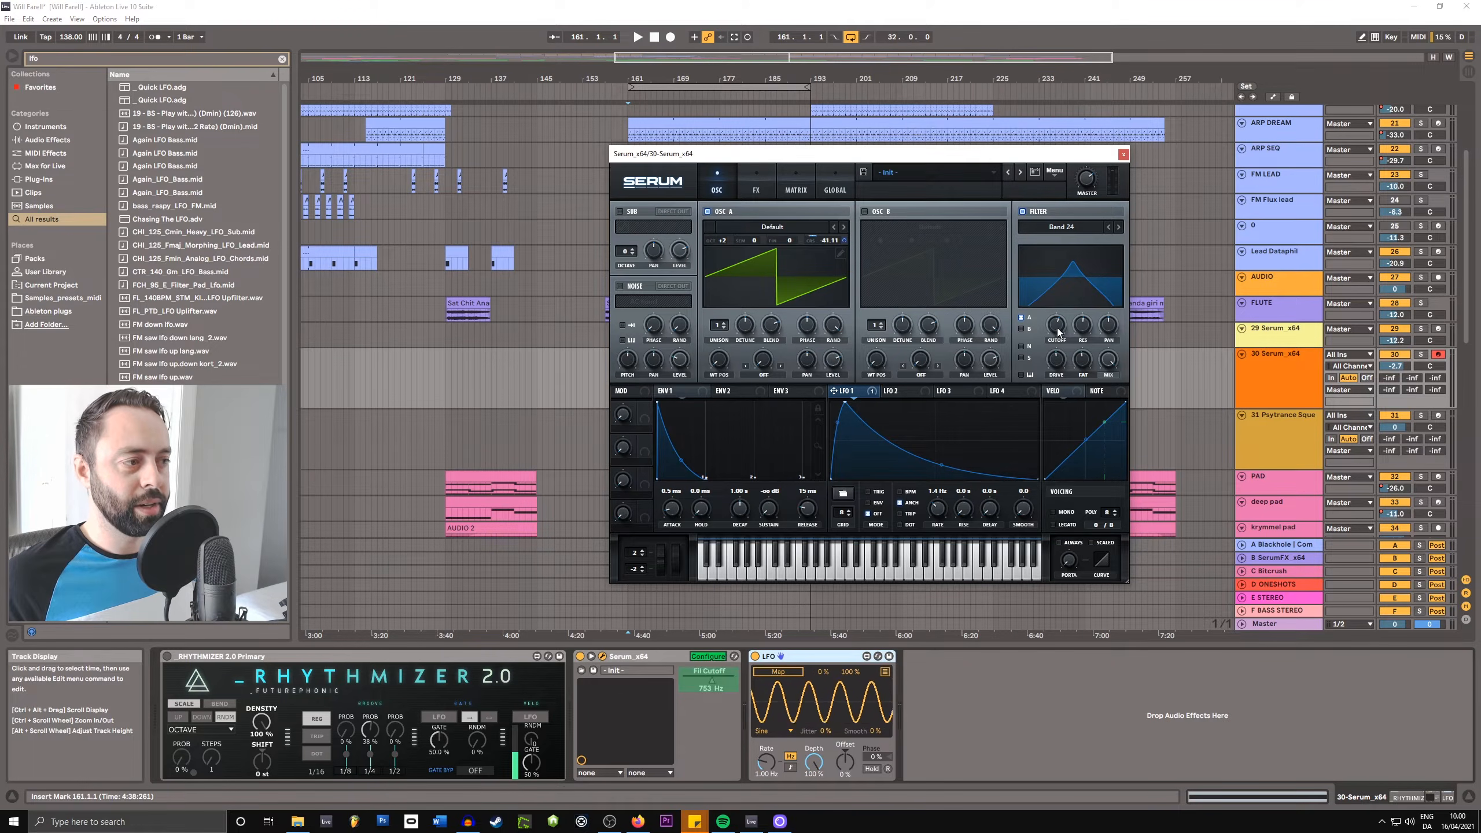
left_click(711, 656)
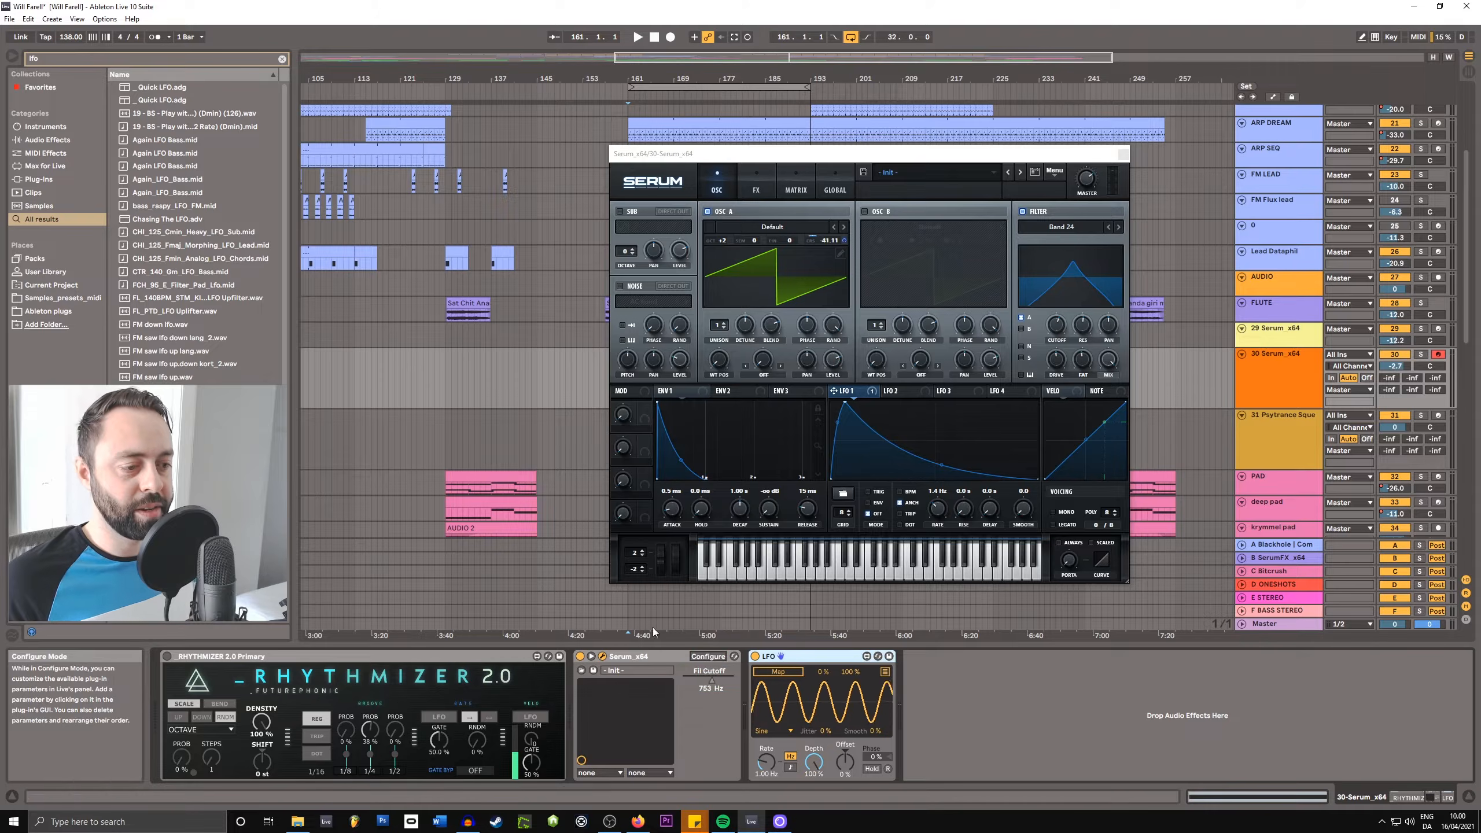
- Map the LFO device to Serum's Fil Cutoff with depth 59.1%, rate 0.28 Hz and offset 38%
left_click(783, 673)
left_click(708, 683)
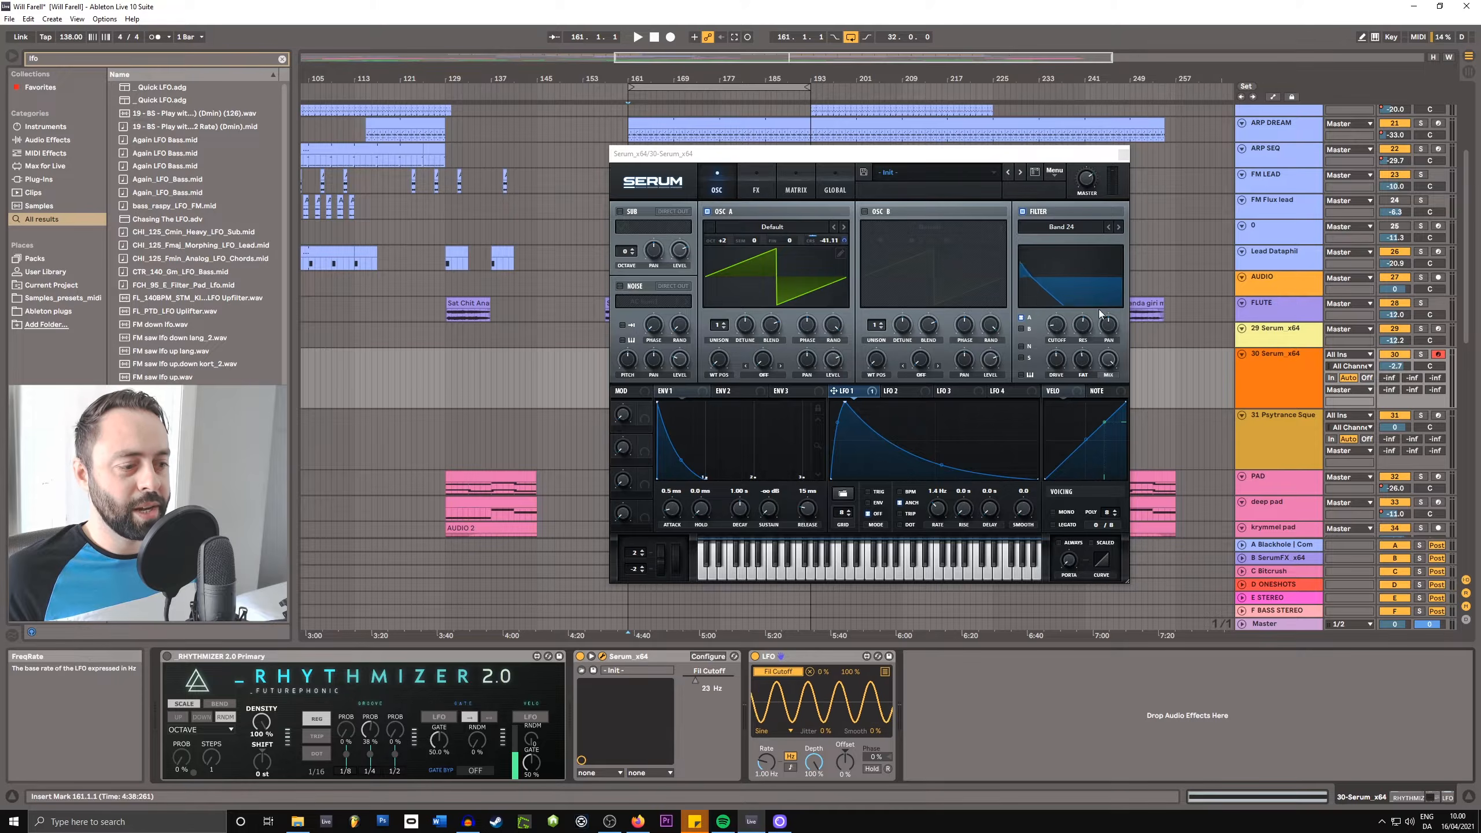
left_click_drag(814, 762, 814, 785)
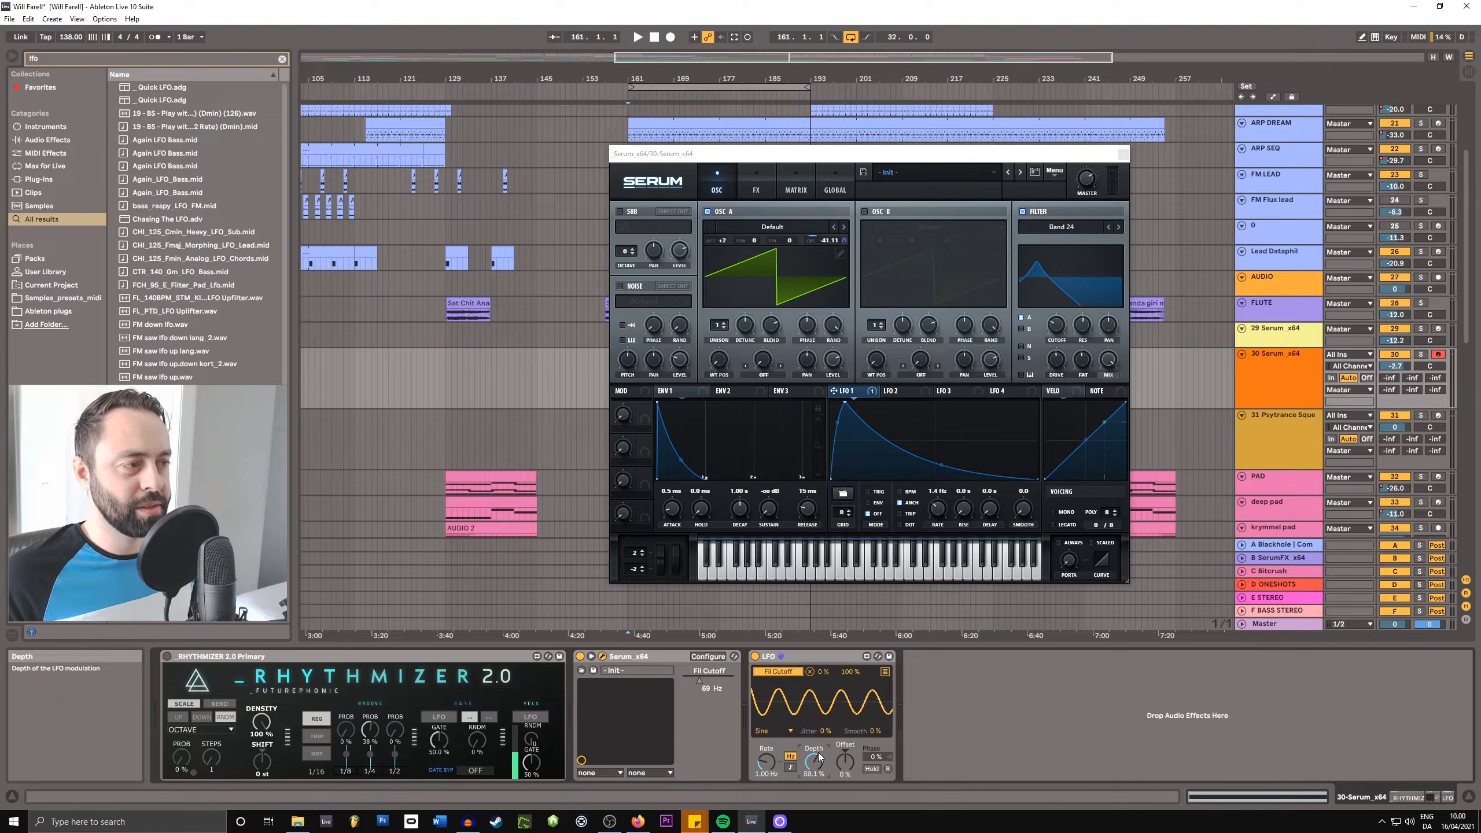
left_click_drag(767, 761, 845, 739)
left_click(718, 675)
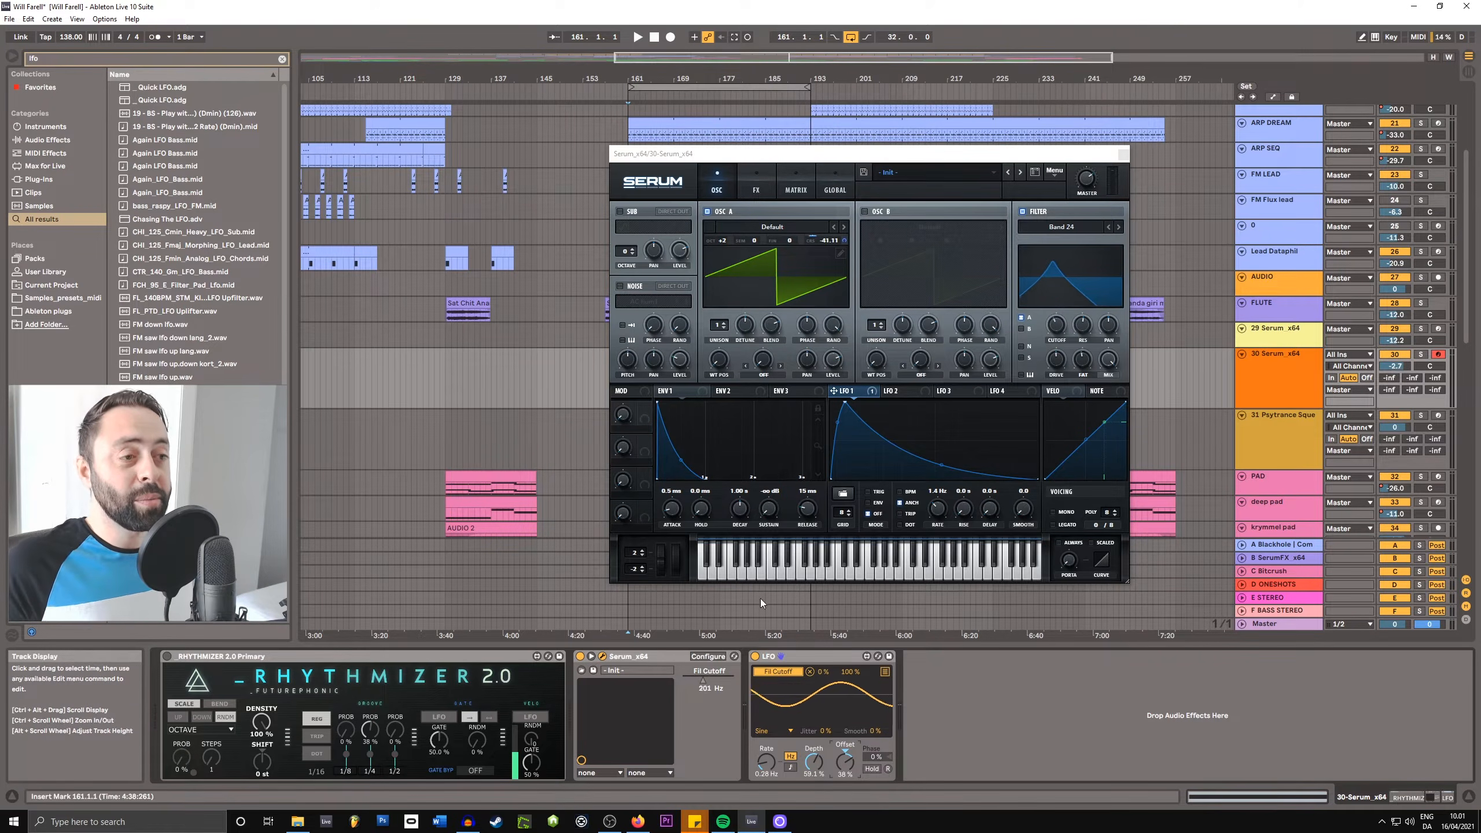
- Enable the EQ in Serum's effects, adjust its low-band frequency, and close the Serum window
left_click(755, 176)
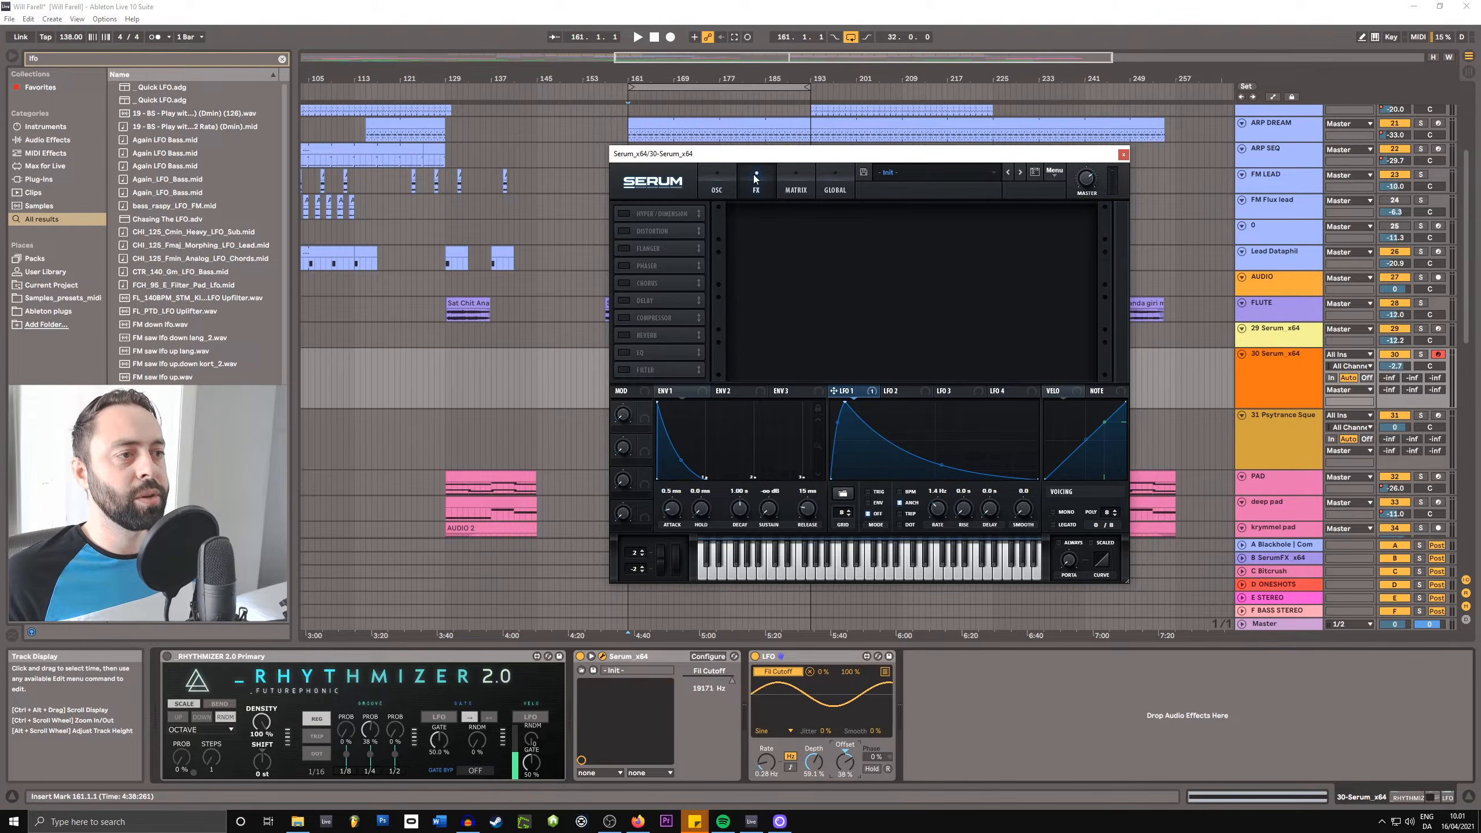
left_click(623, 354)
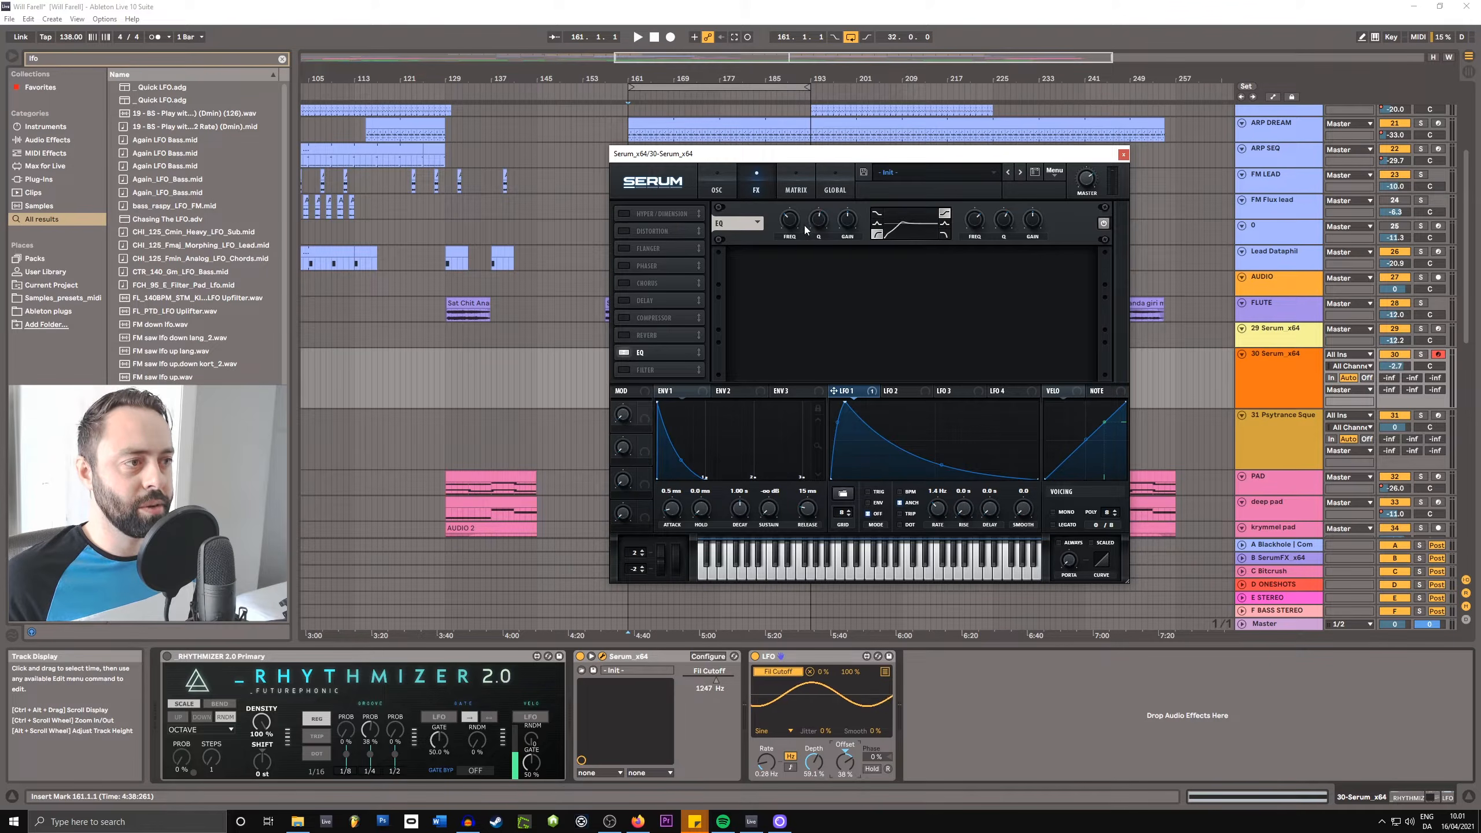
left_click_drag(790, 221, 790, 214)
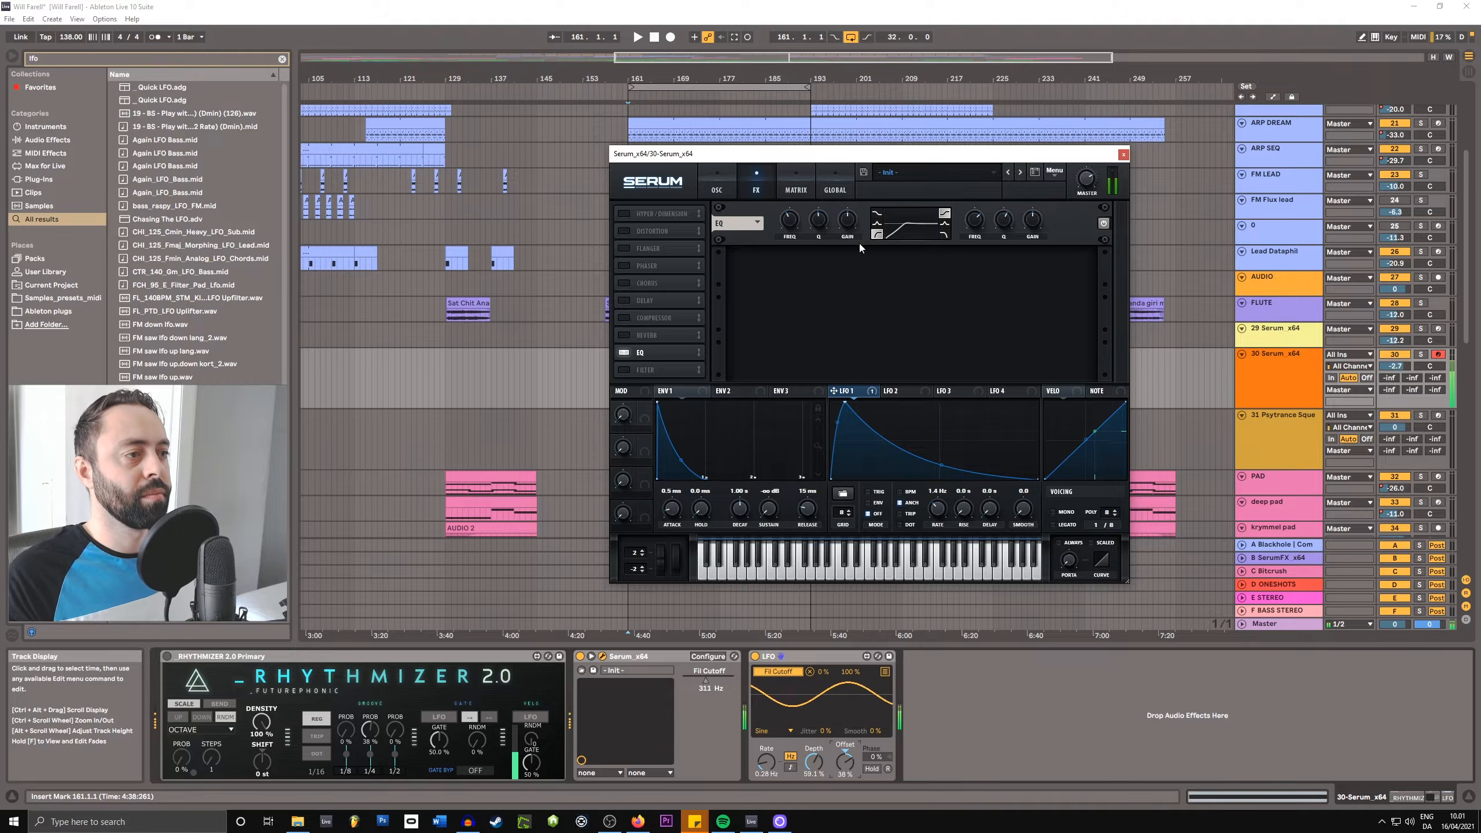
left_click(716, 186)
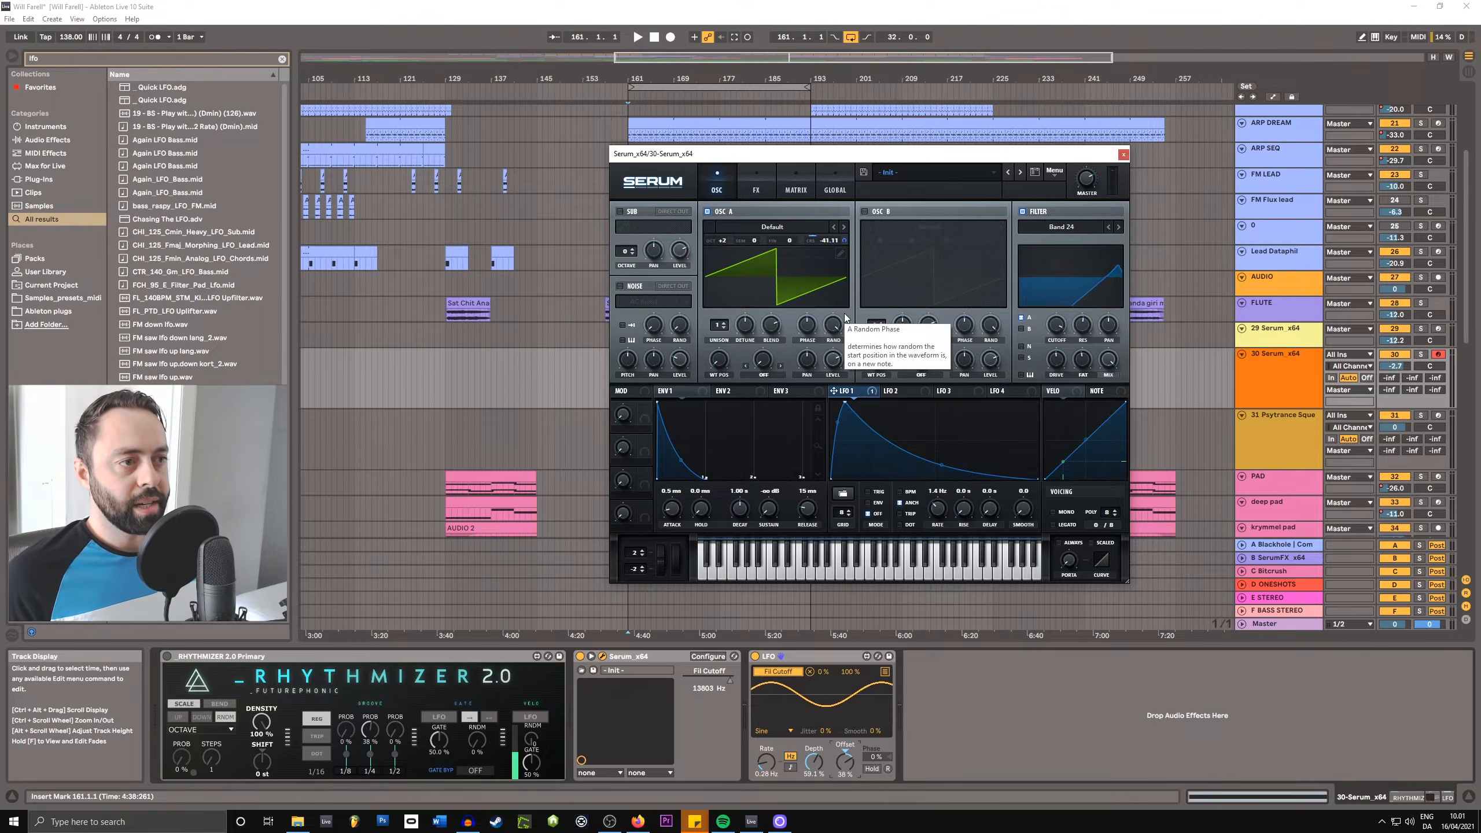
left_click(1123, 154)
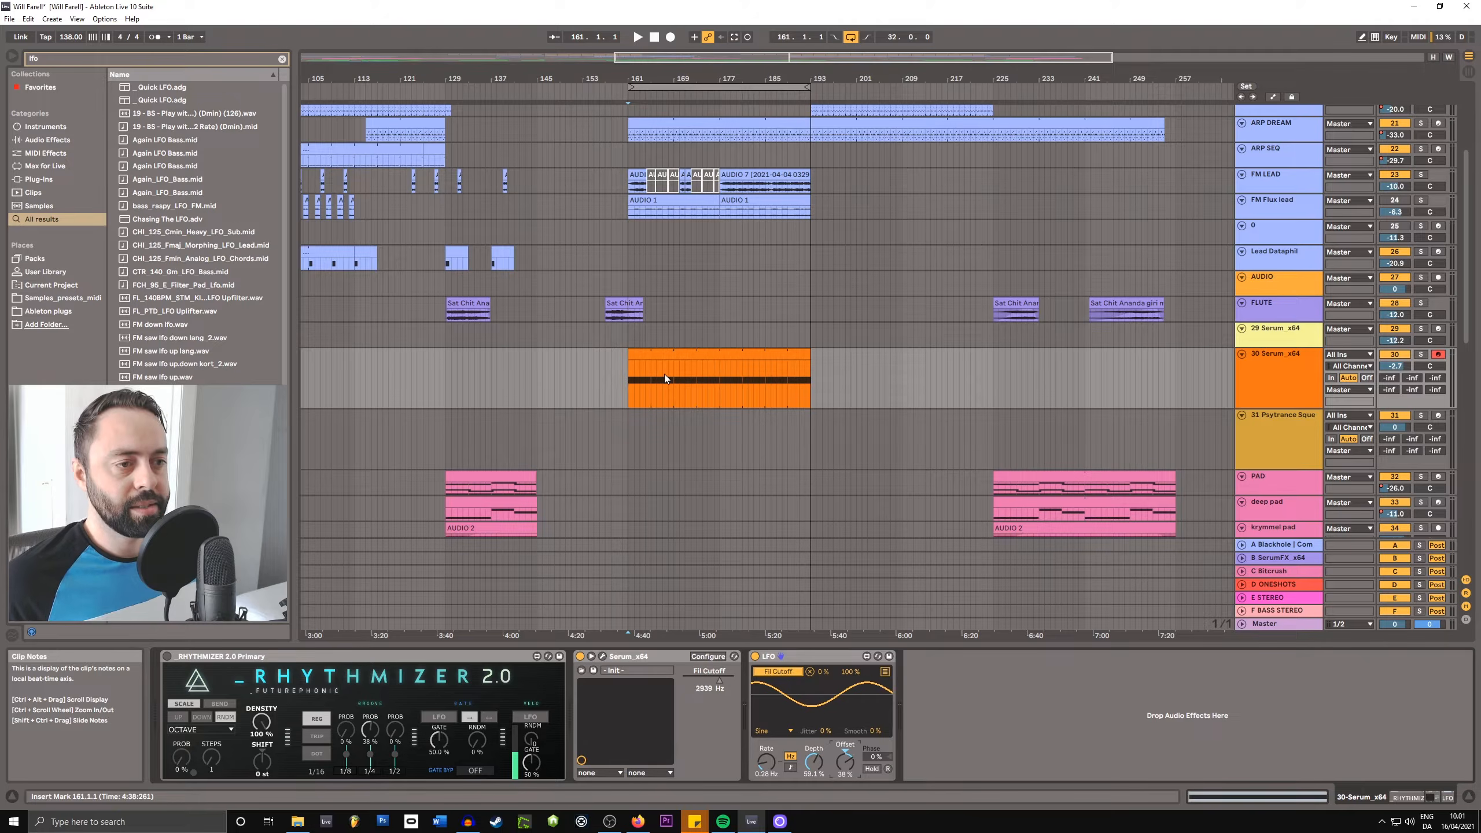
- Solo the 30 Serum_x64 track and play its clip from bar 161
scroll(625, 379, "up", 3)
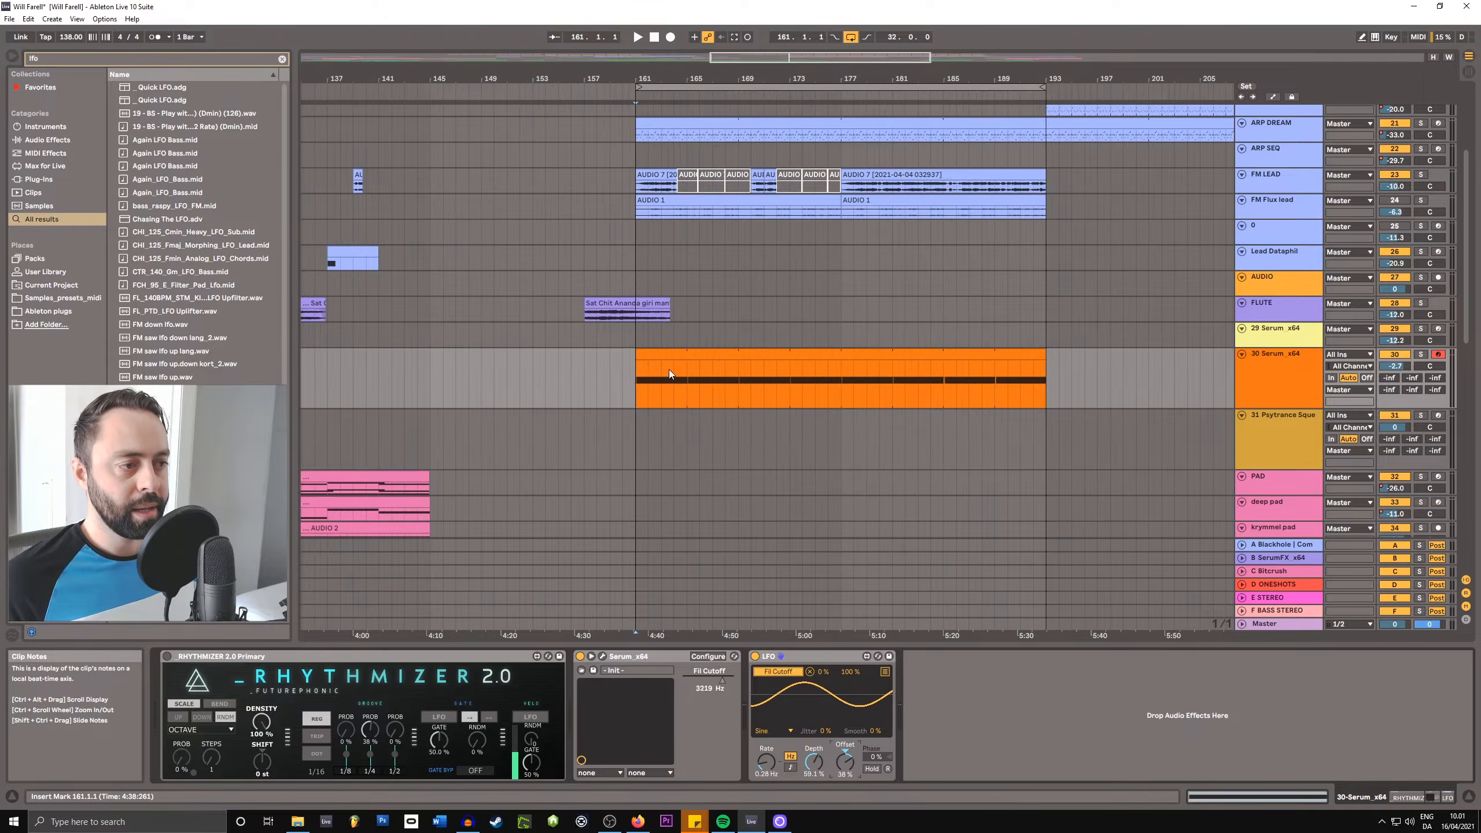
scroll(668, 369, "down", 3)
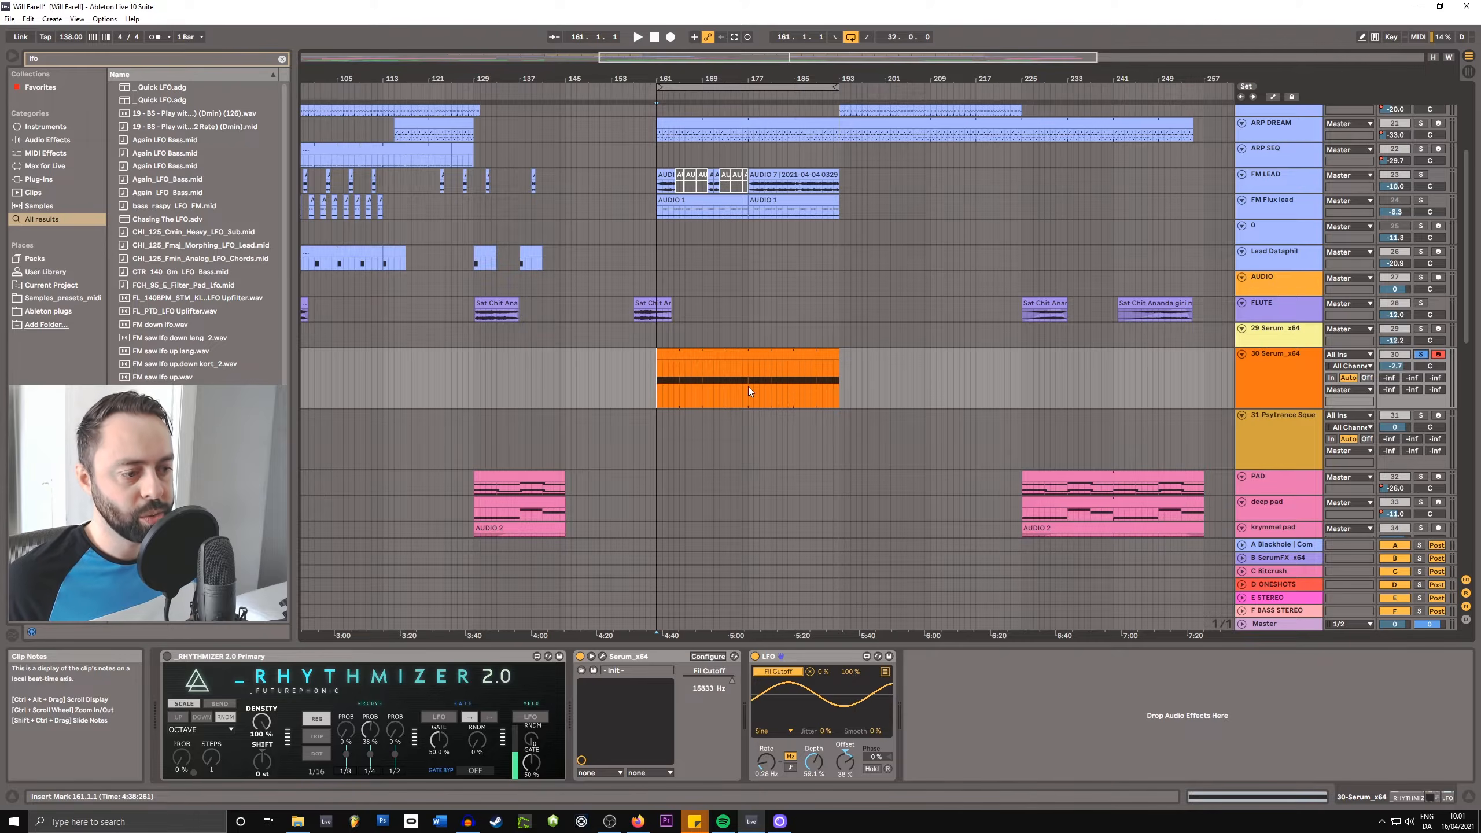
key("space")
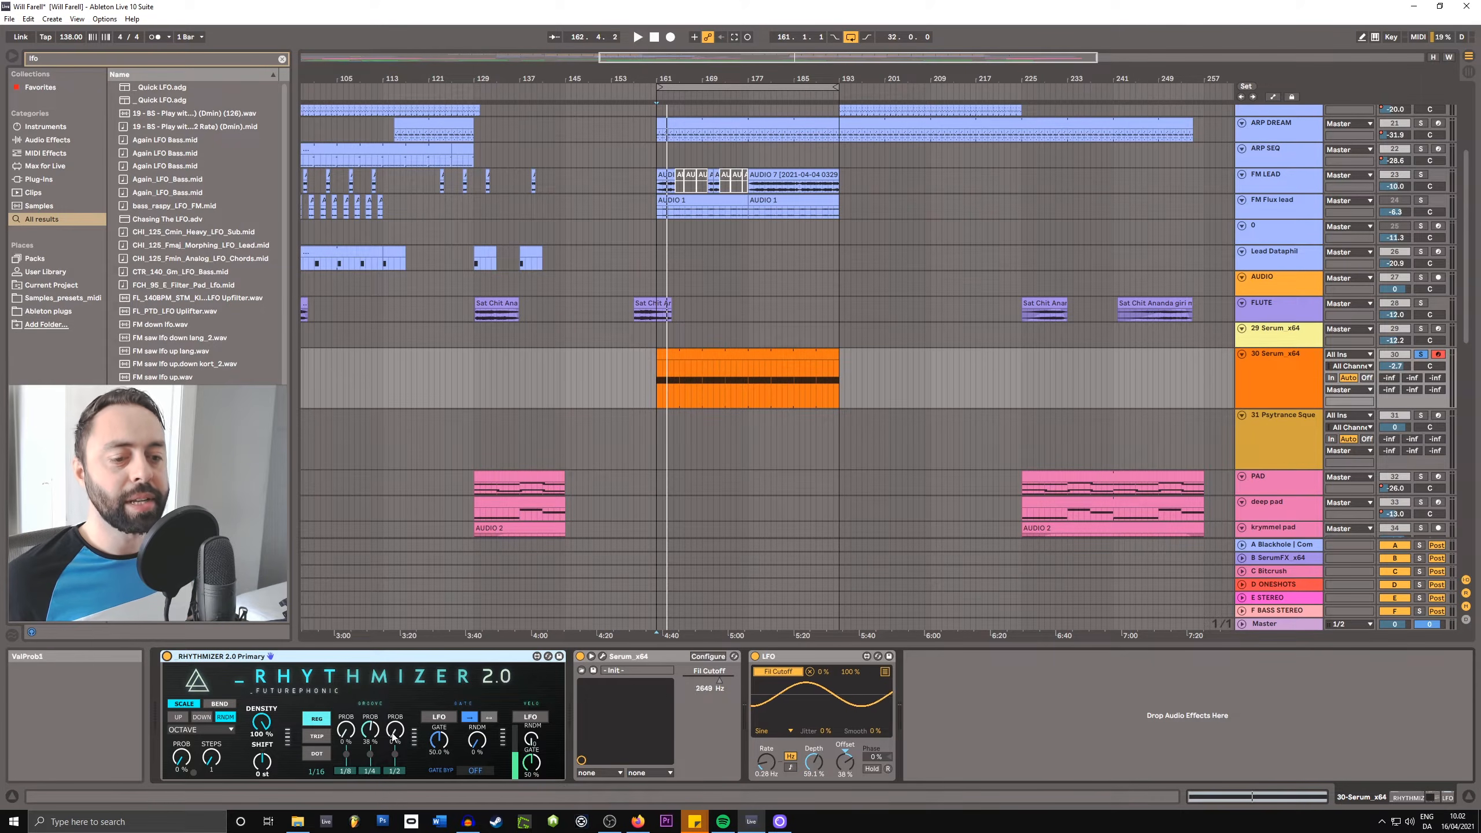
- Try different 1/8-note probabilities in Rhythmizer during playback, and set the 1/4-note probability to 32%
left_click_drag(346, 736, 346, 729)
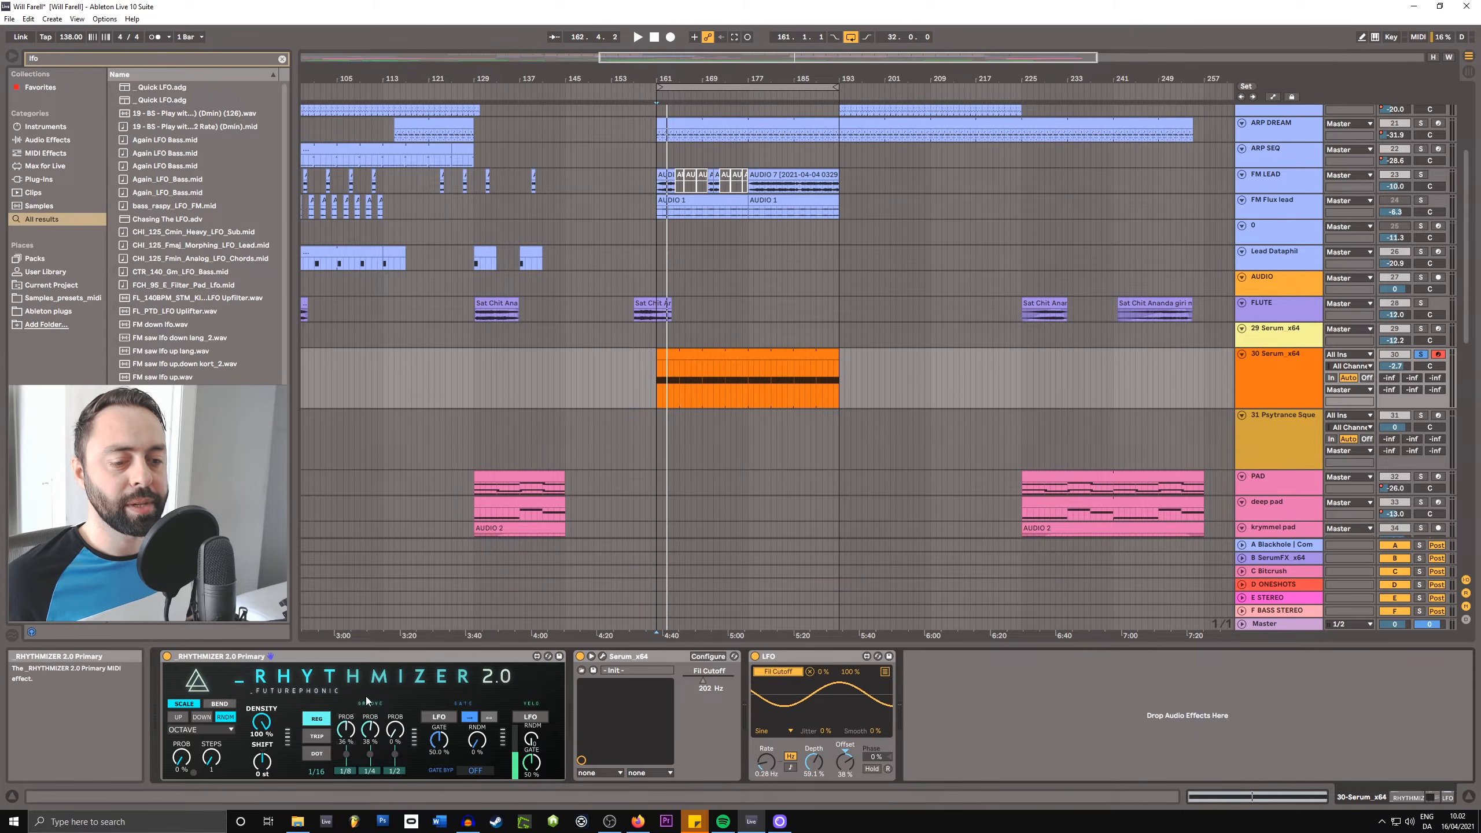
key("space")
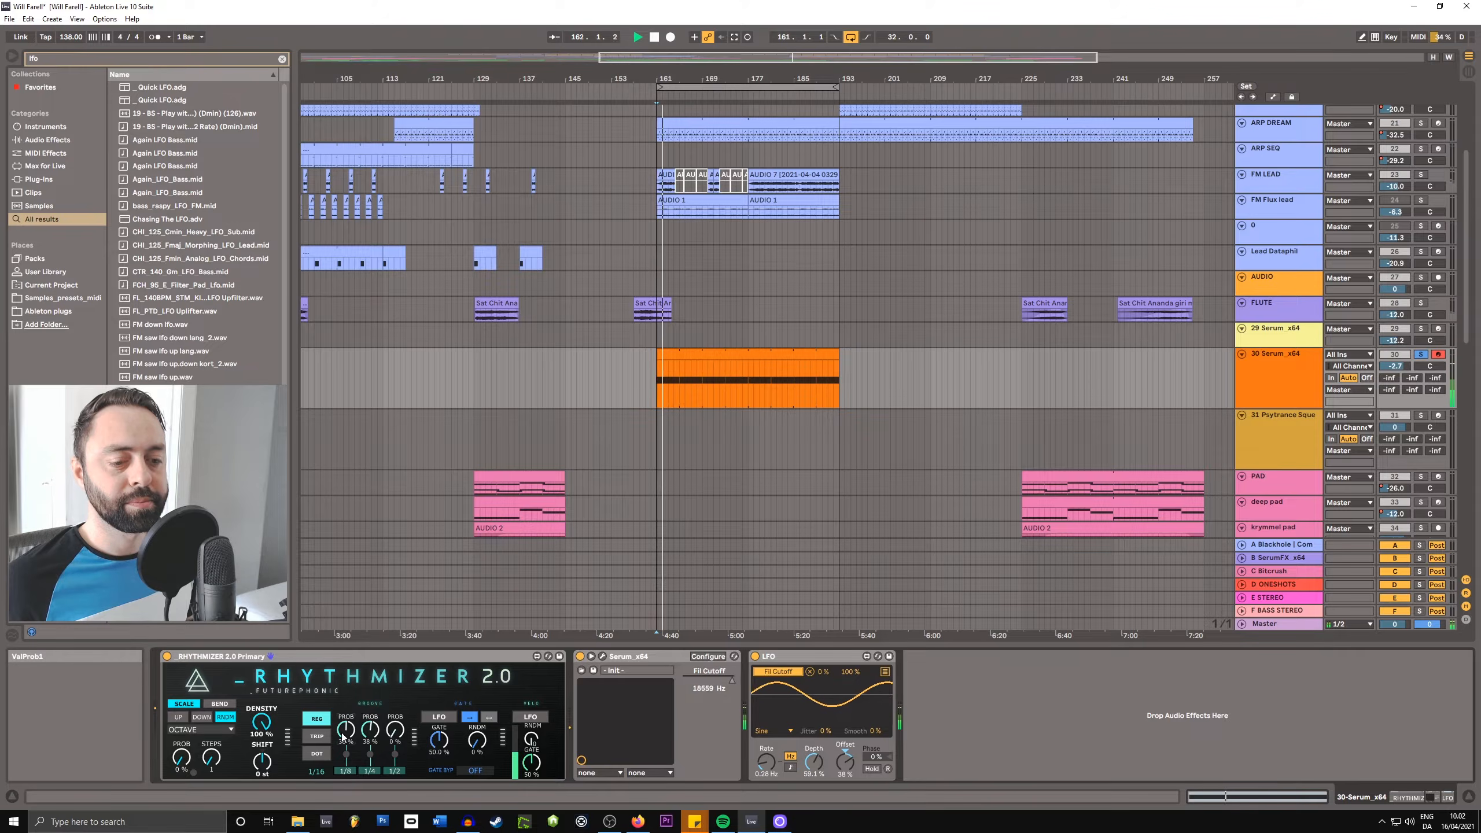
left_click_drag(369, 737, 346, 754)
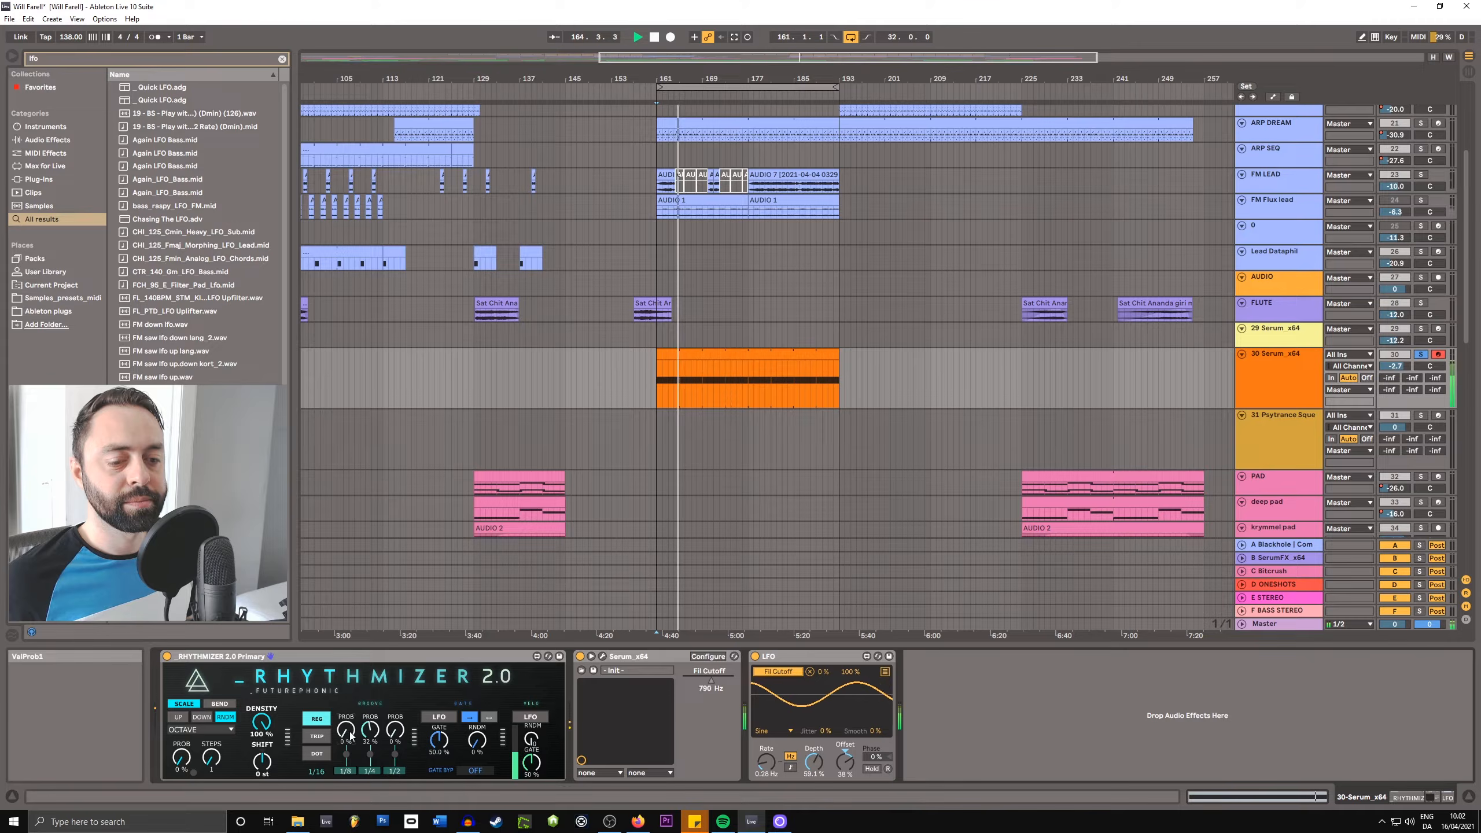
- Reopen Serum and set LFO 1's rate to 1.1 Hz while the track plays, then close the plug-in window
left_click(602, 656)
key("space")
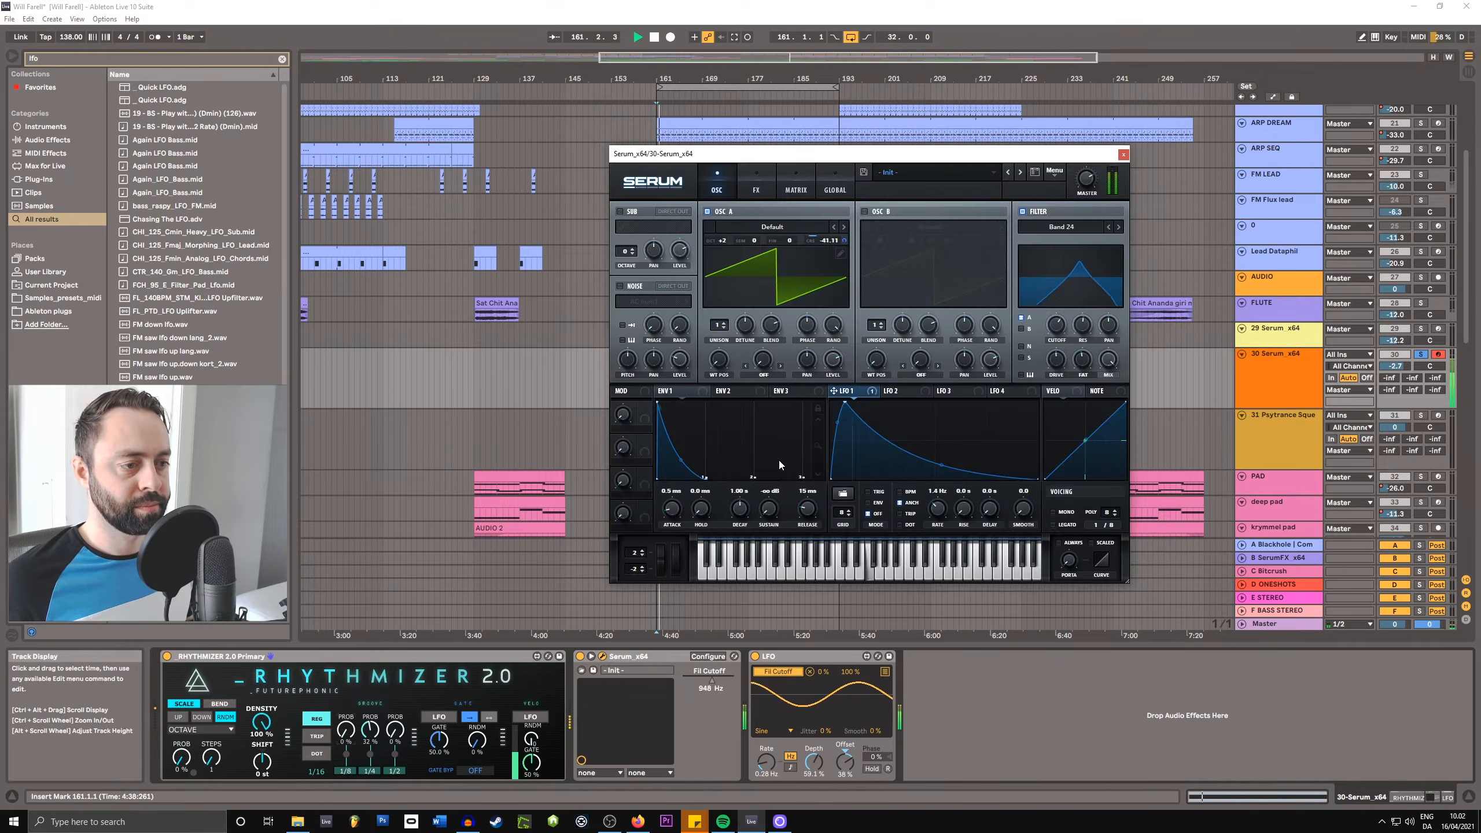
left_click_drag(937, 519, 940, 515)
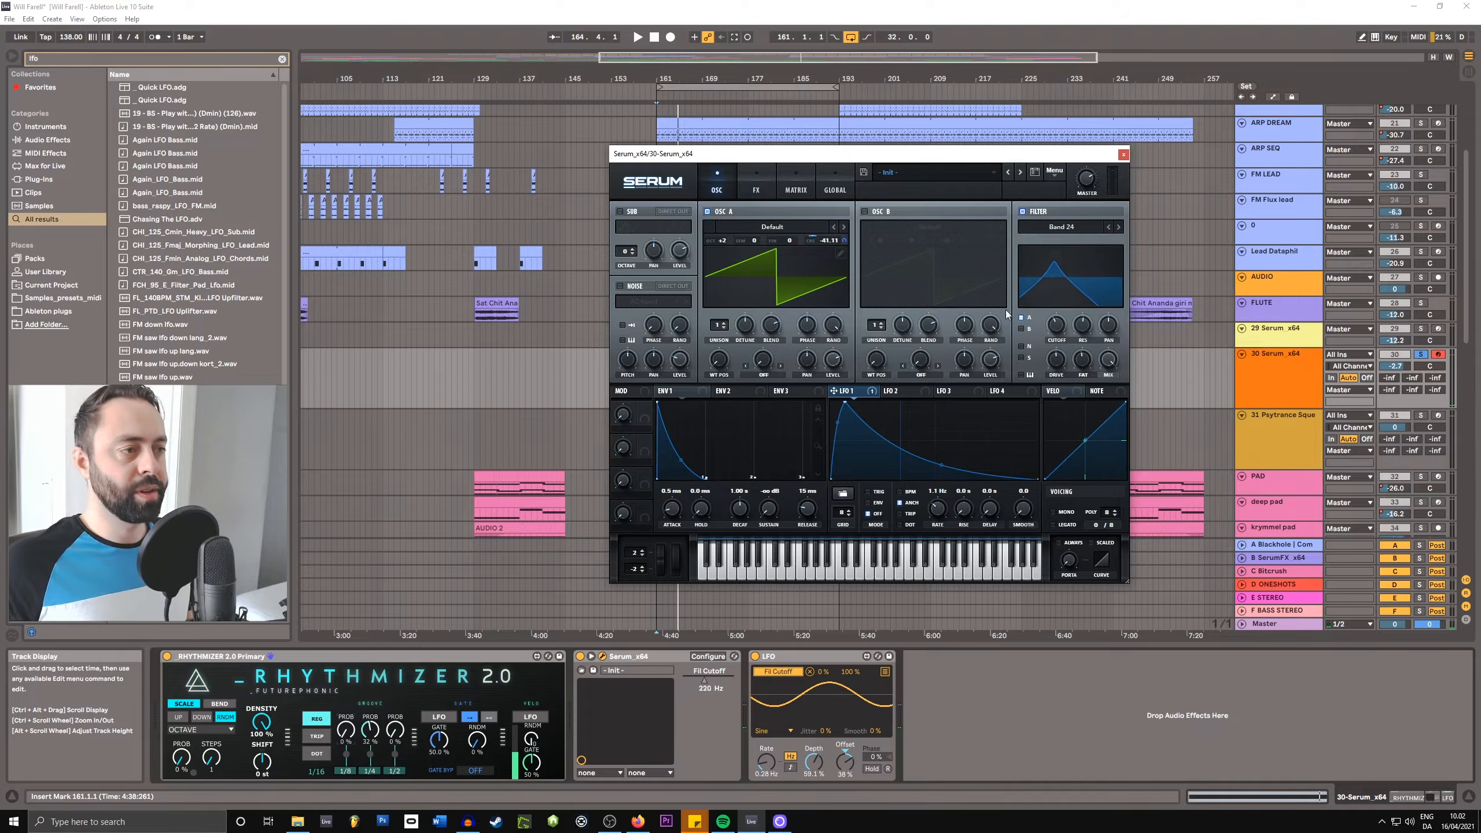
left_click(1123, 155)
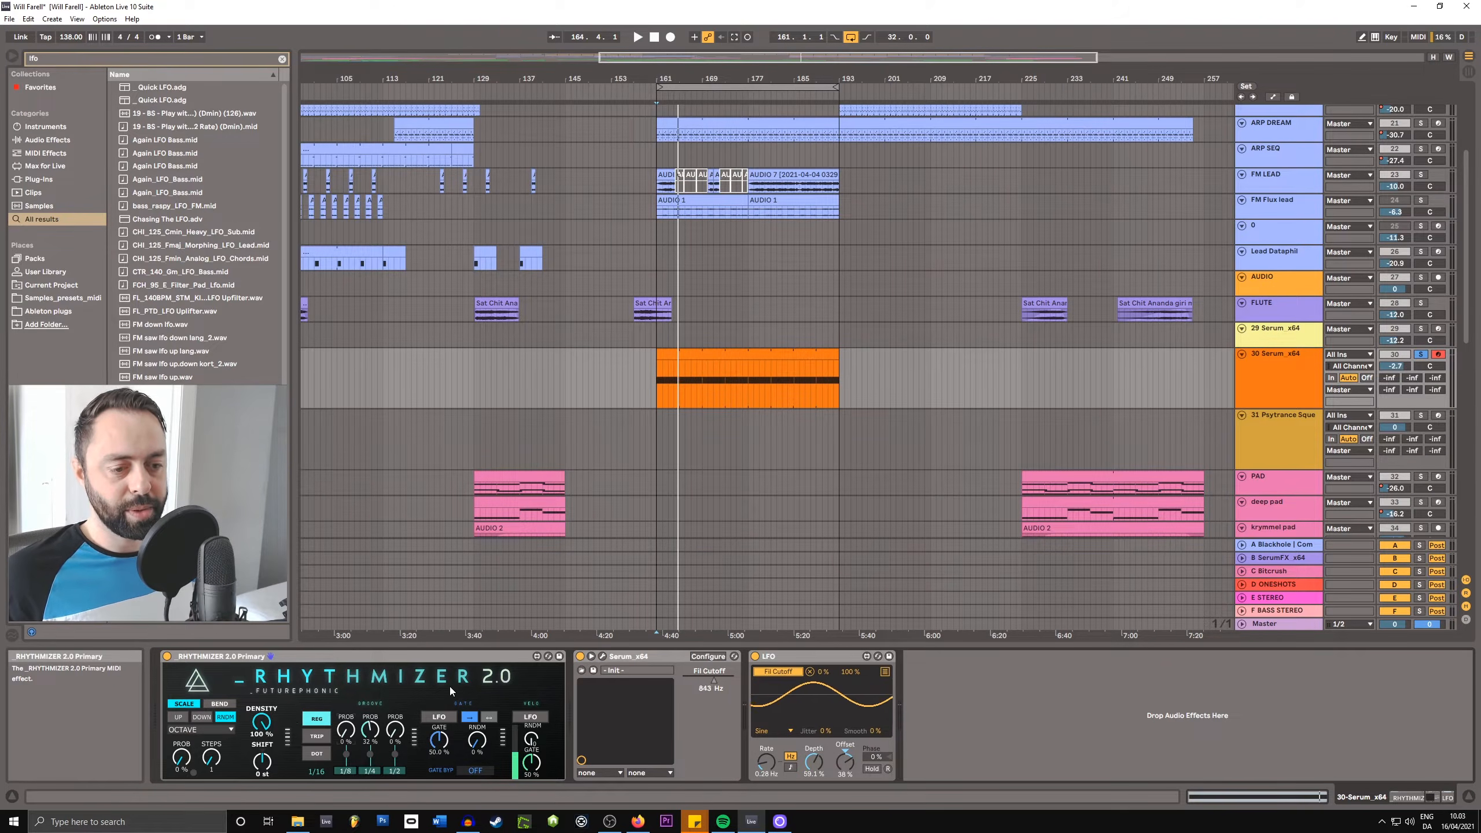
- Search the browser for "funk mono" and replace the Rhythmizer on the 30 Serum_x64 track with FunkArp-Mono 1.0
left_click(64, 58)
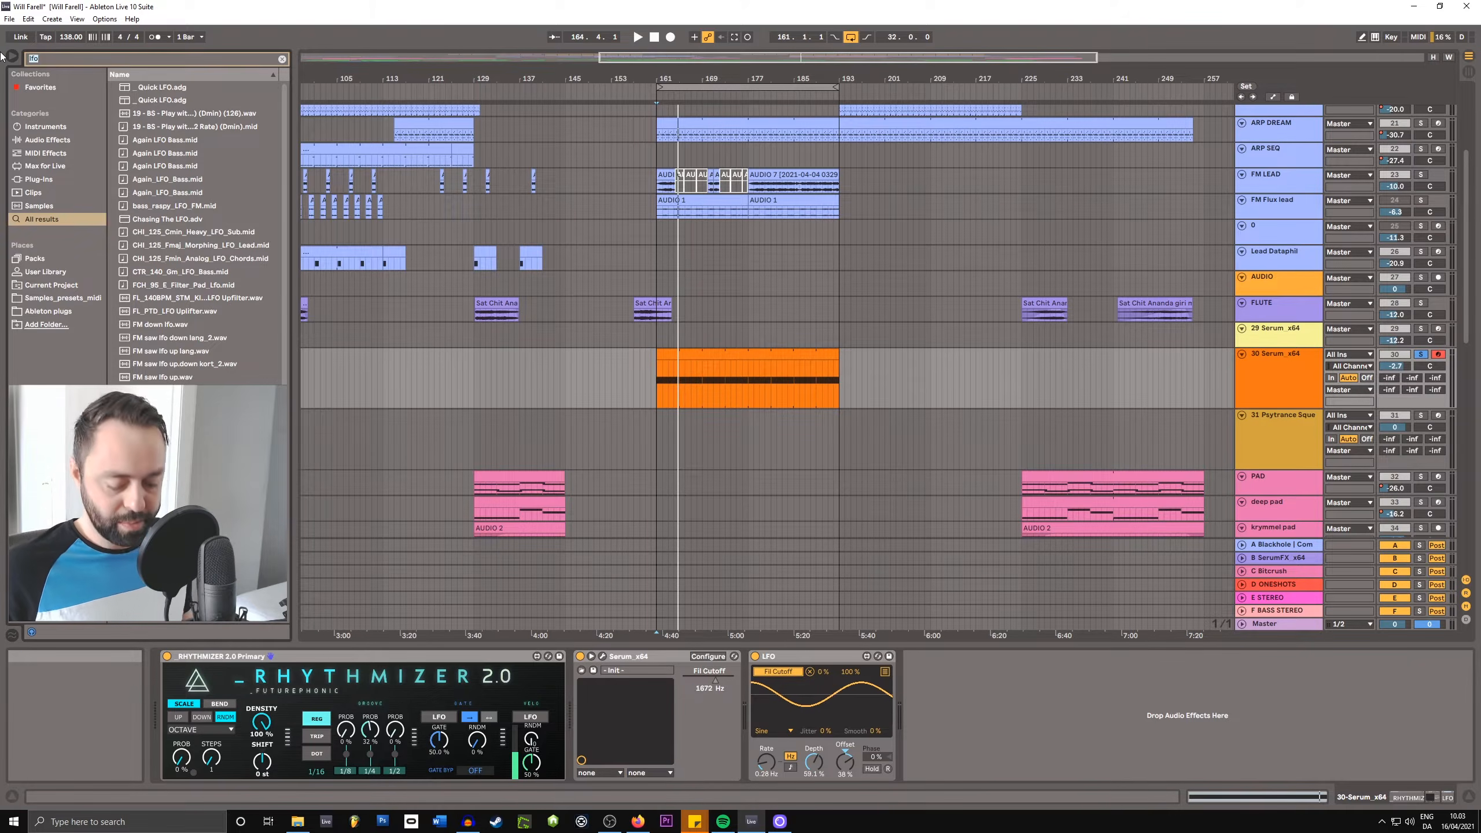
type("funk mono")
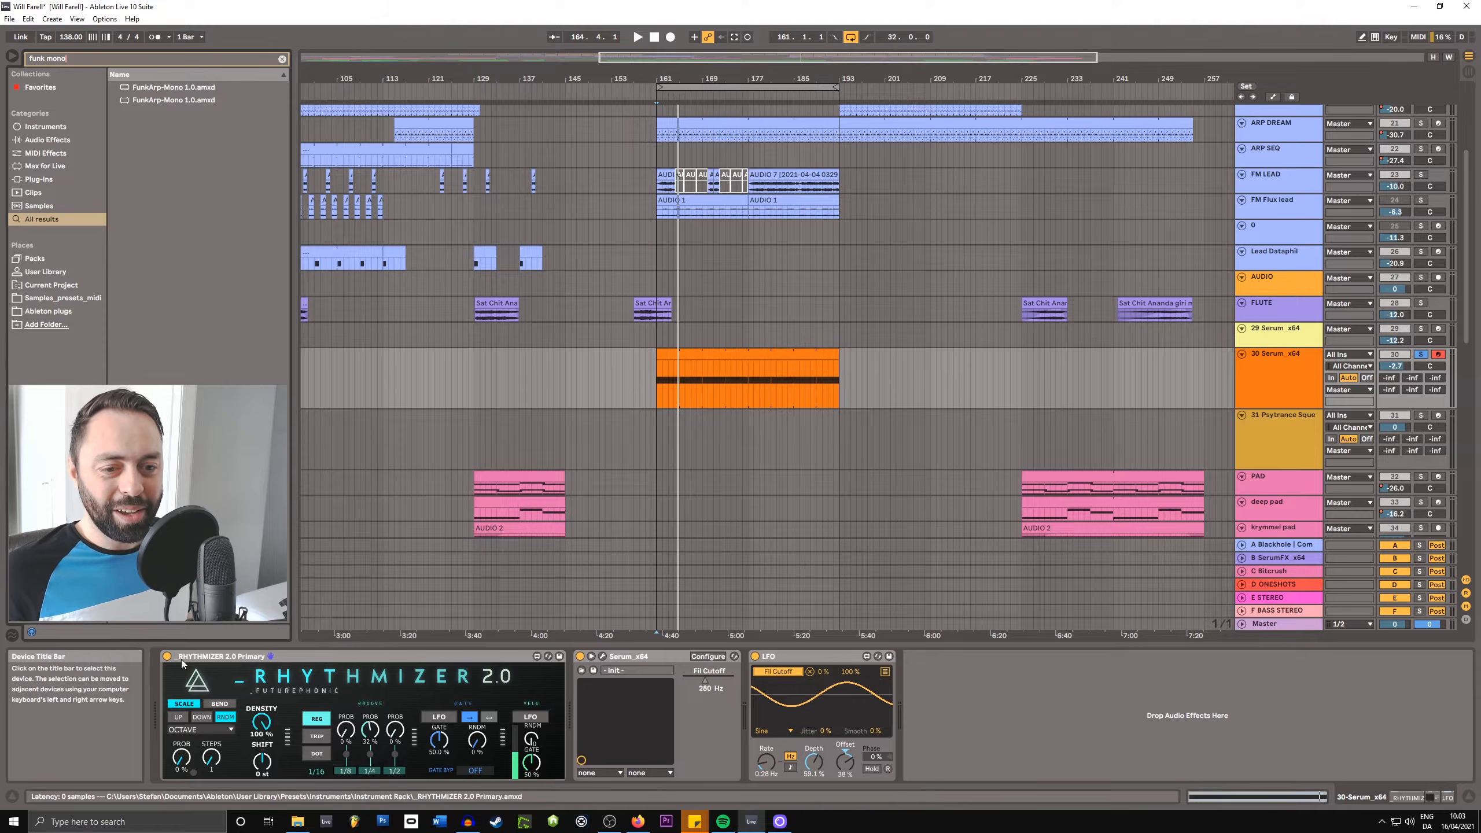
left_click(167, 656)
left_click(147, 87)
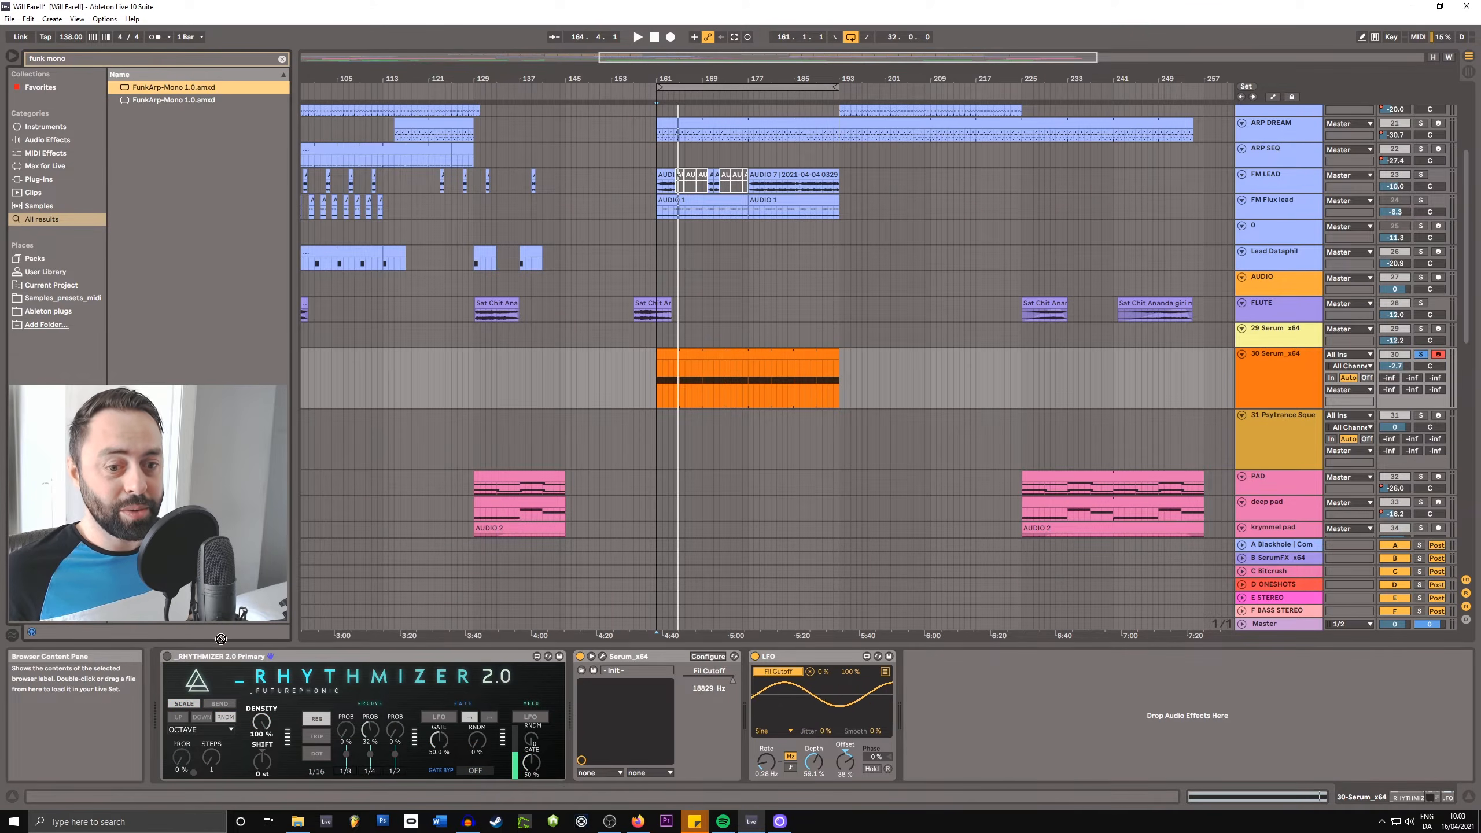
left_click_drag(221, 638, 160, 710)
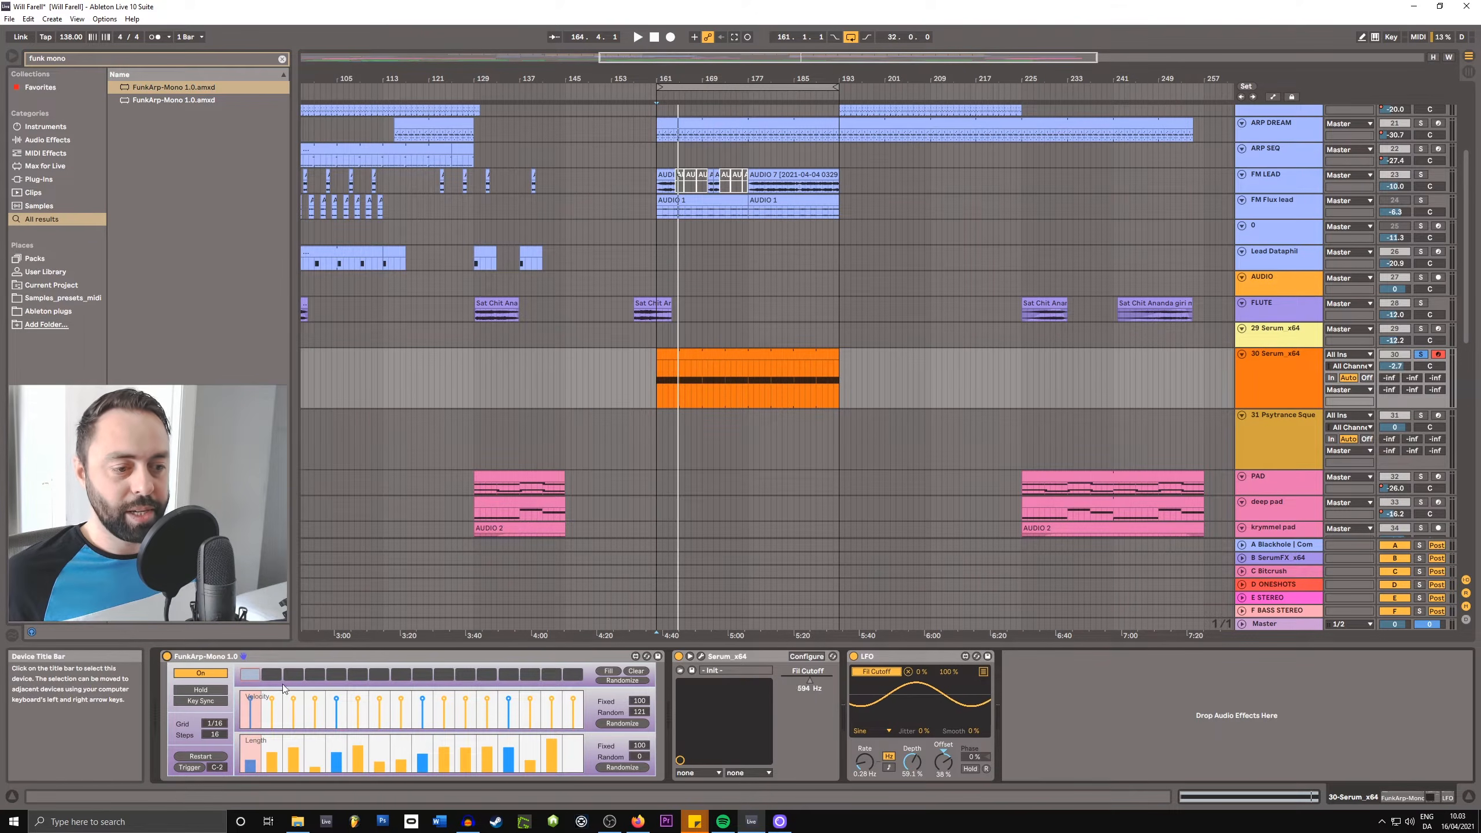
- Set FunkArp-Mono to 64 steps, randomize its step pattern and note lengths, and play the track
left_click_drag(212, 738, 236, 722)
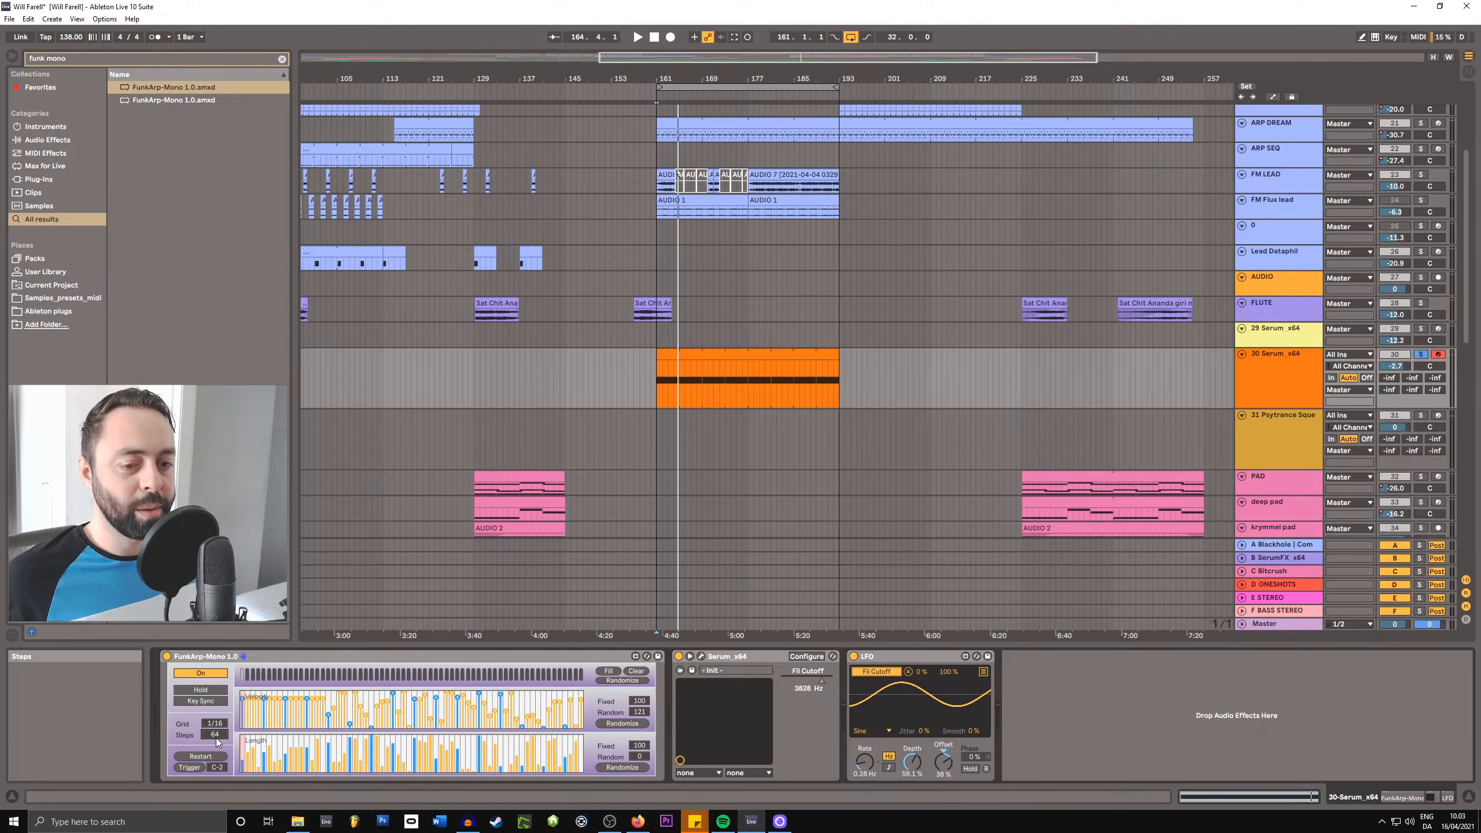
left_click(614, 681)
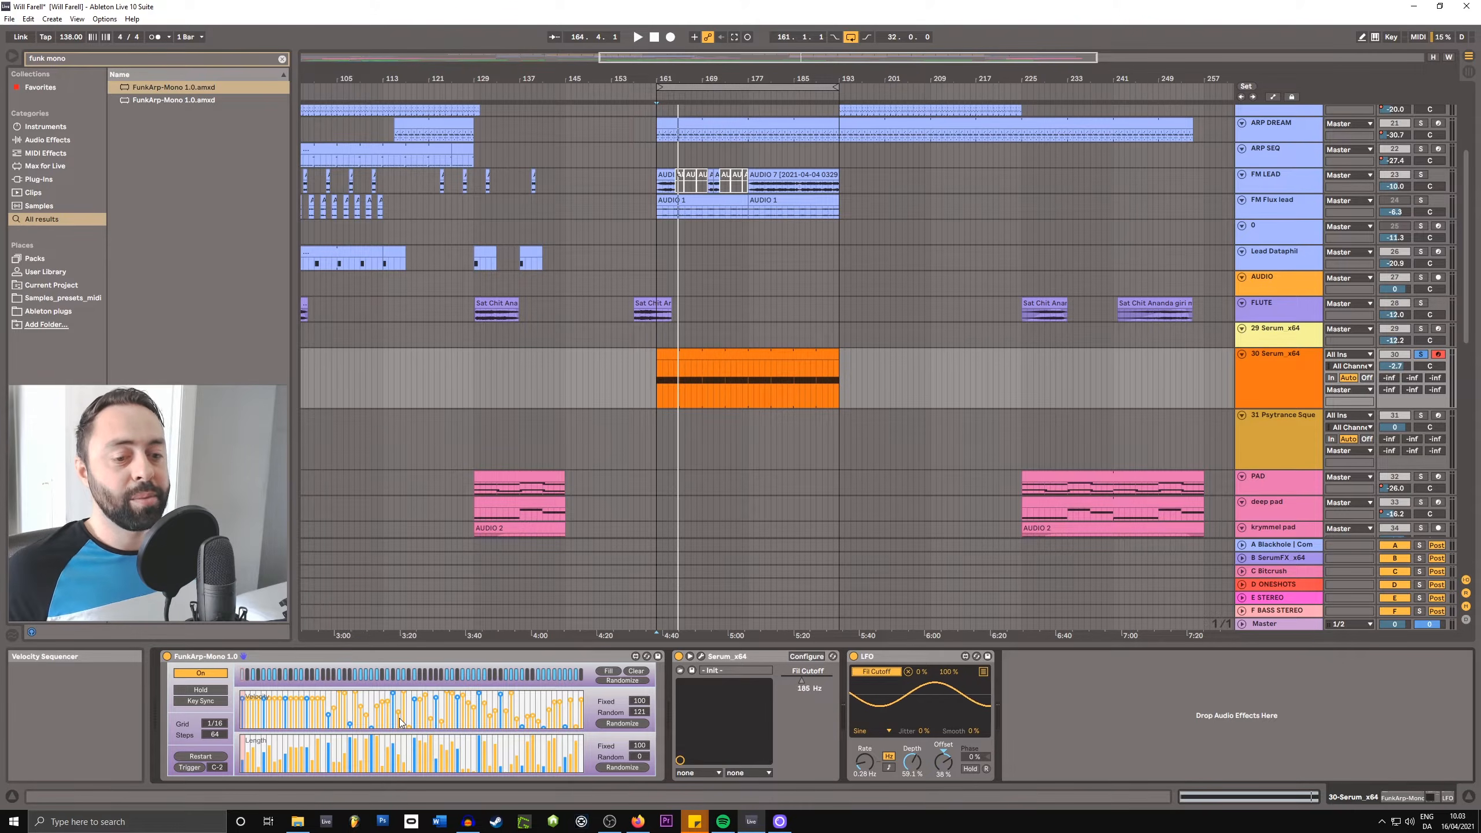
left_click(615, 768)
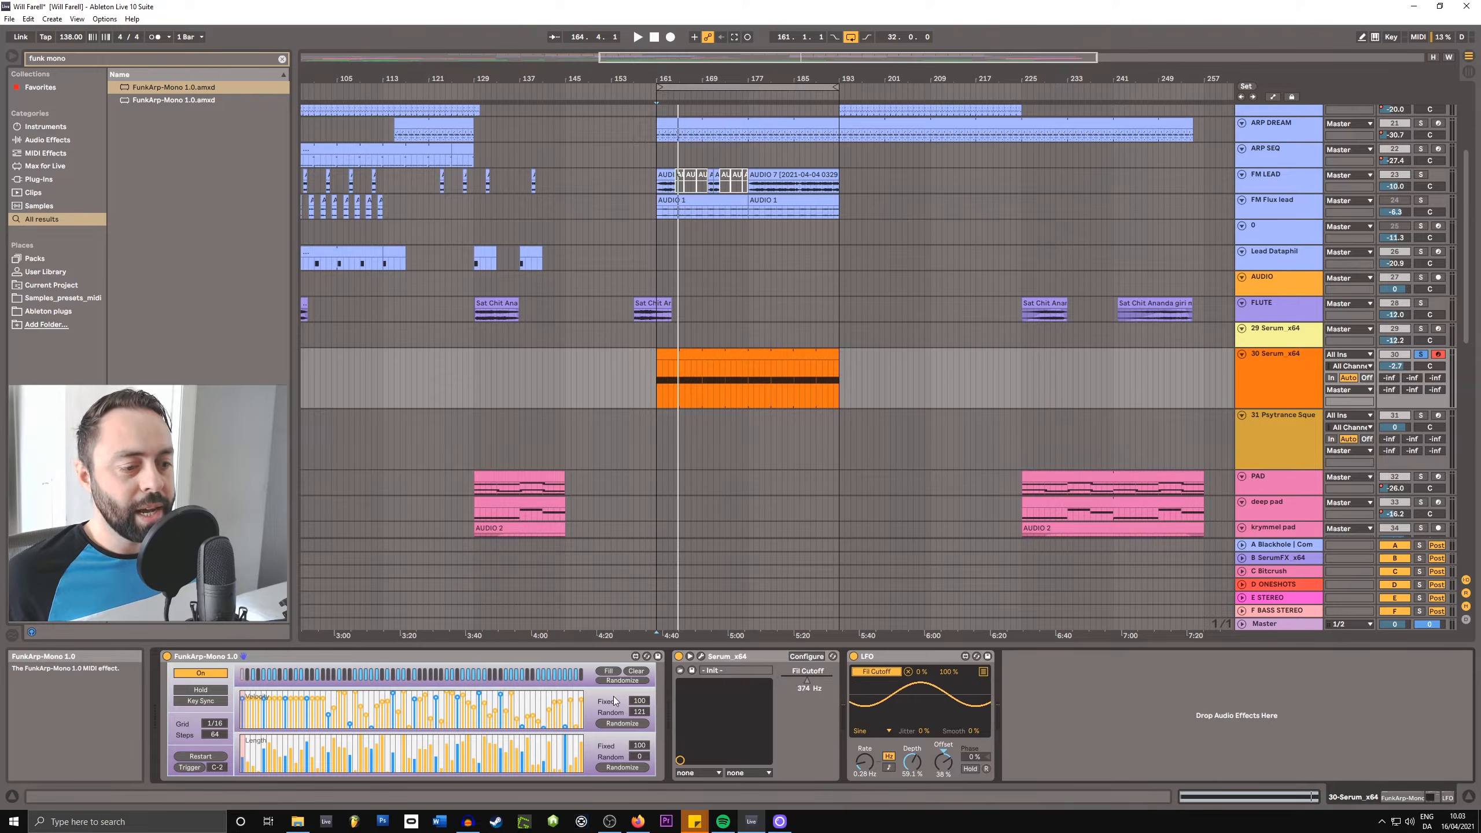
key("space")
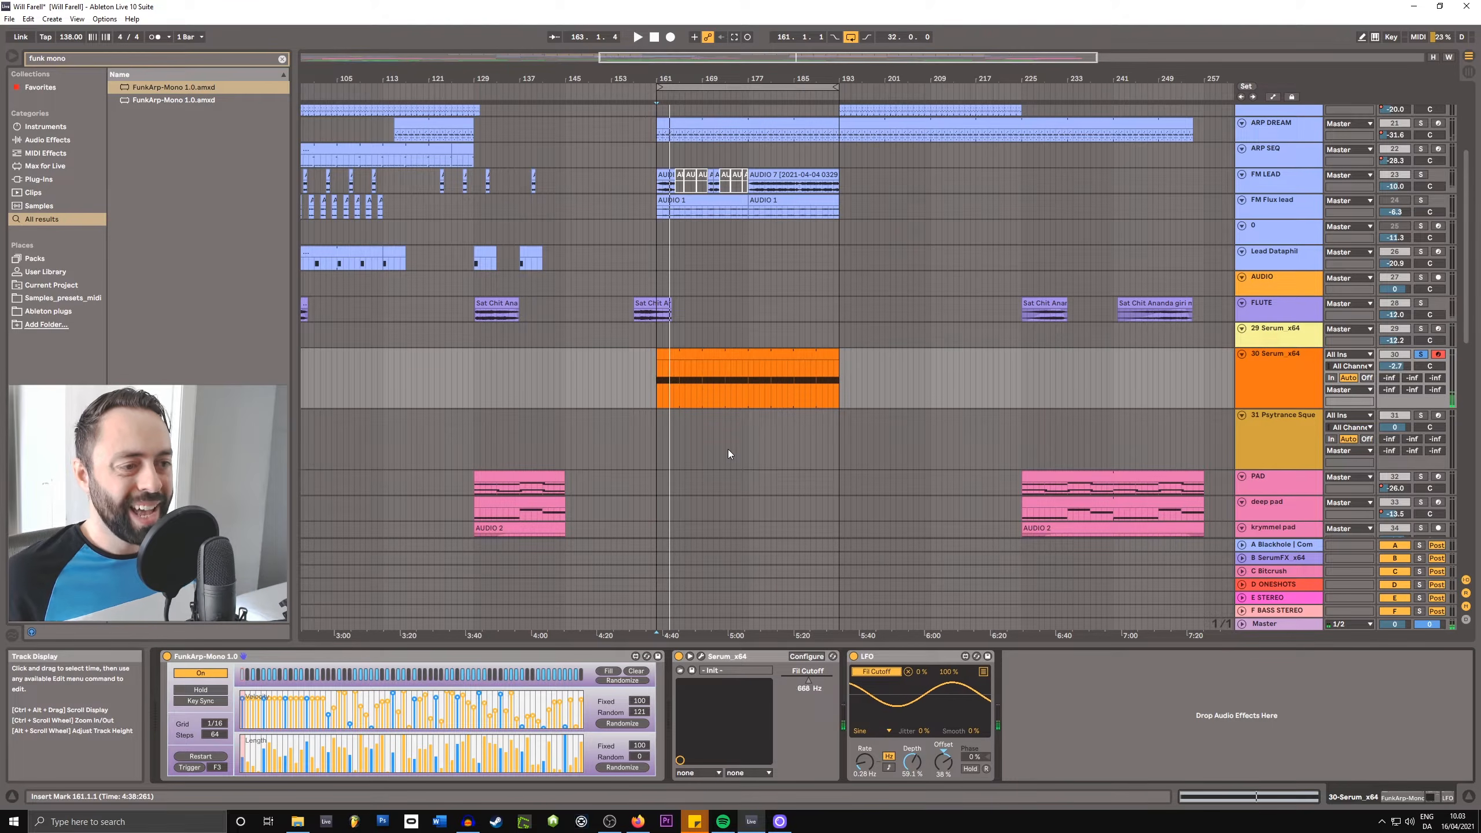
- Send the 30 Serum_x64 track to the B SerumFX_x64 return at -15.6 dB and play it from bar 161
key("Tab")
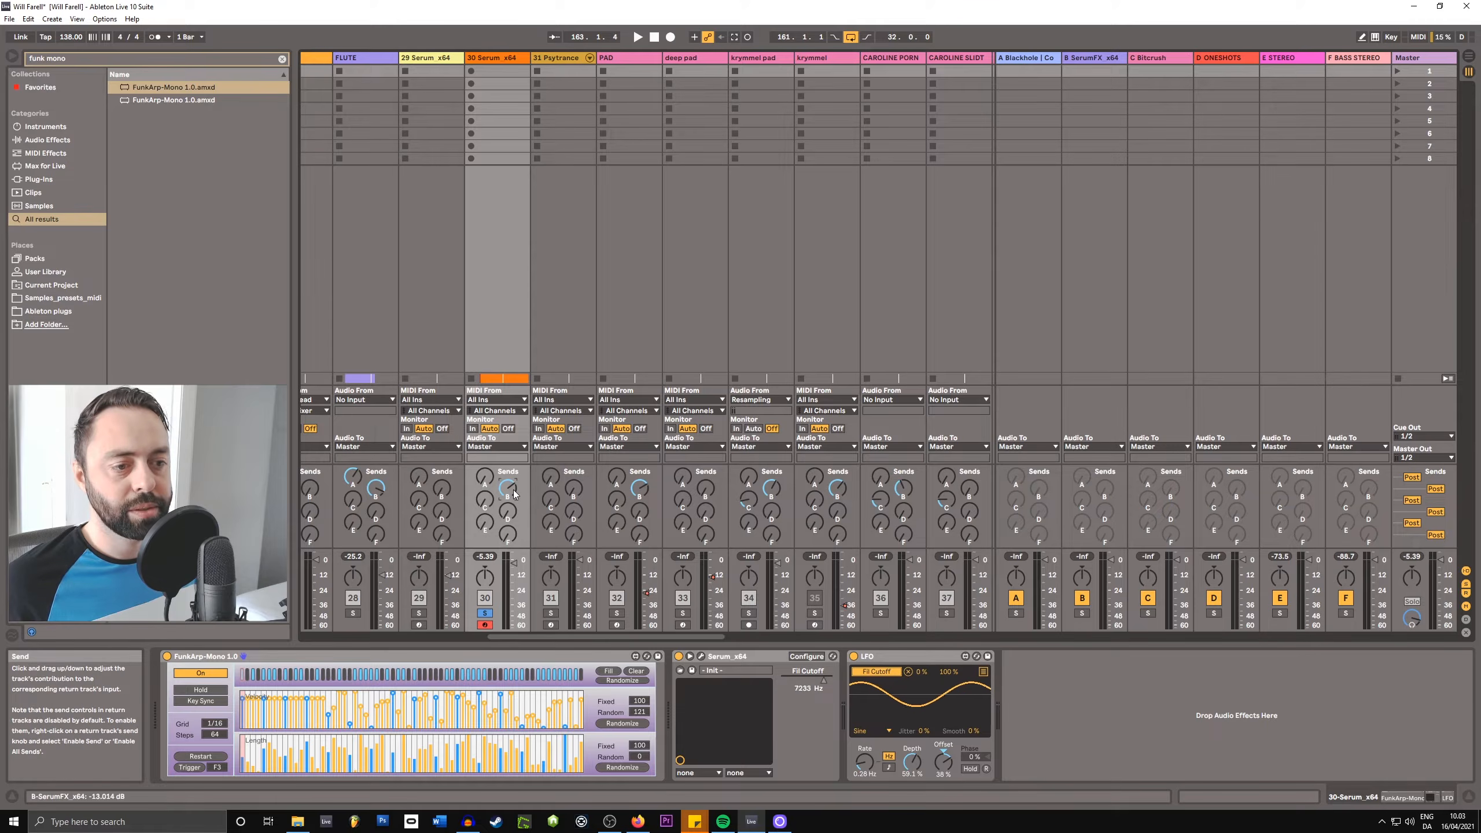
key("space")
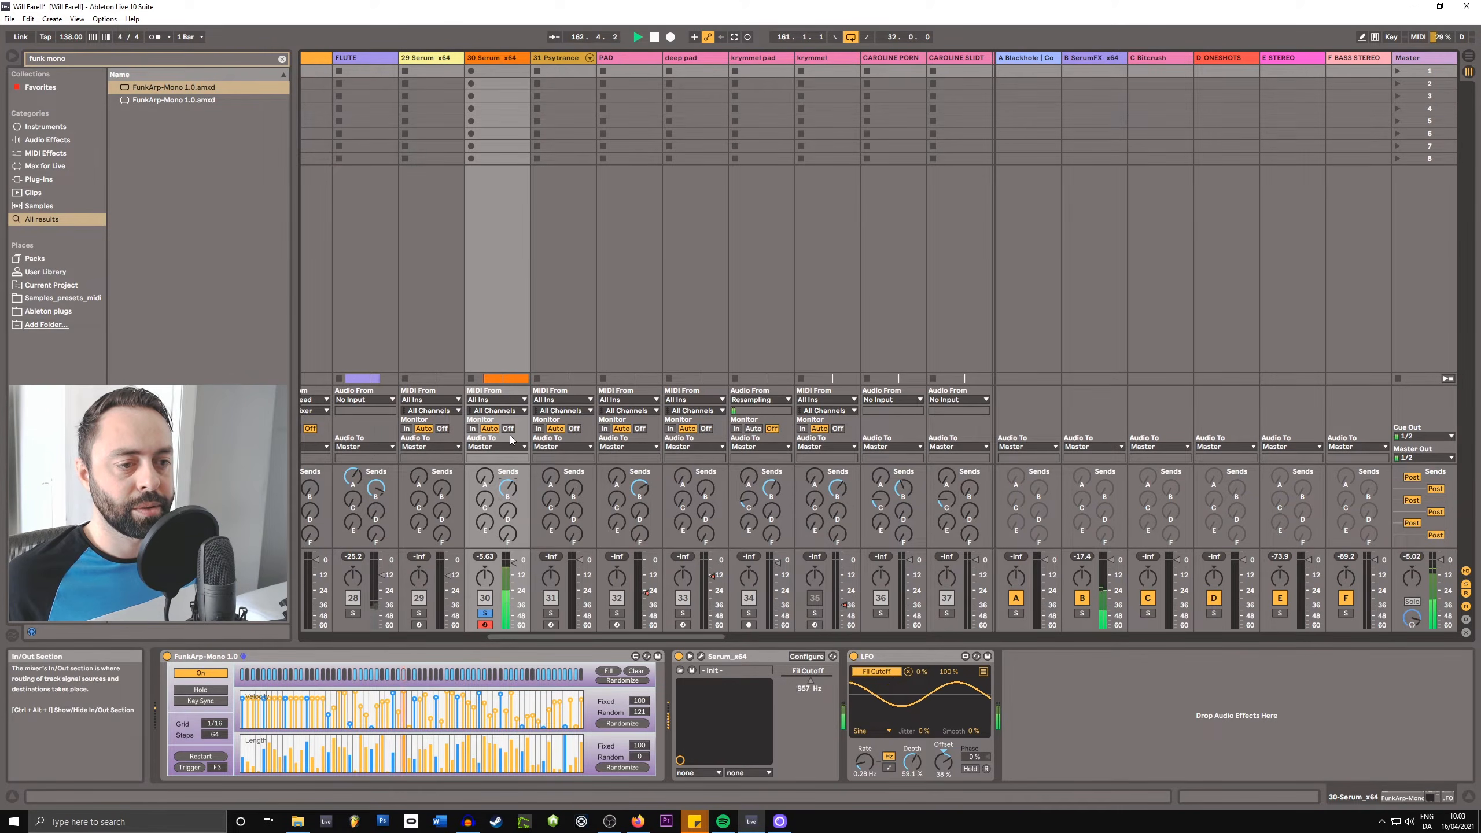
key("Tab")
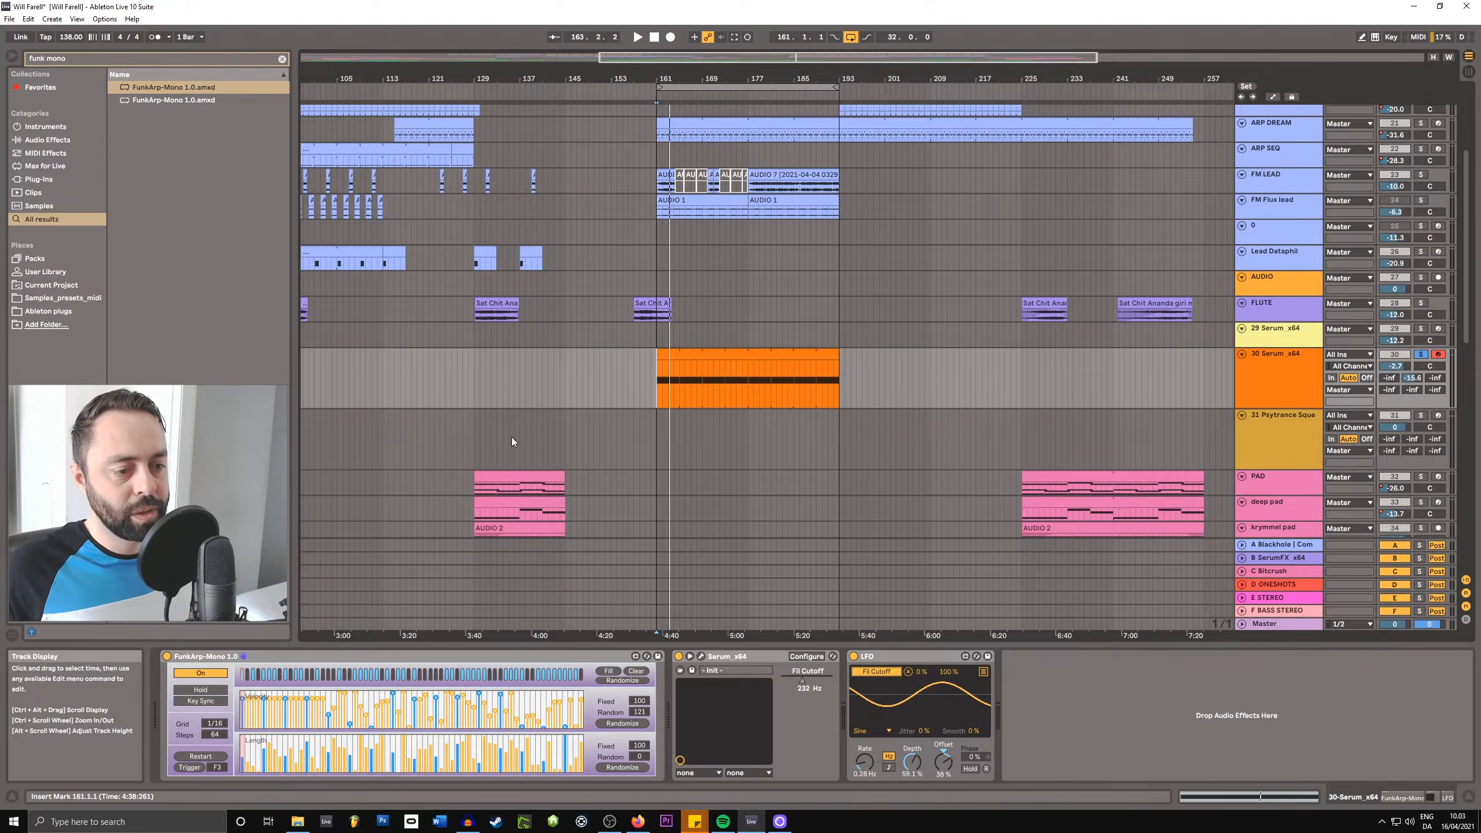
key("space")
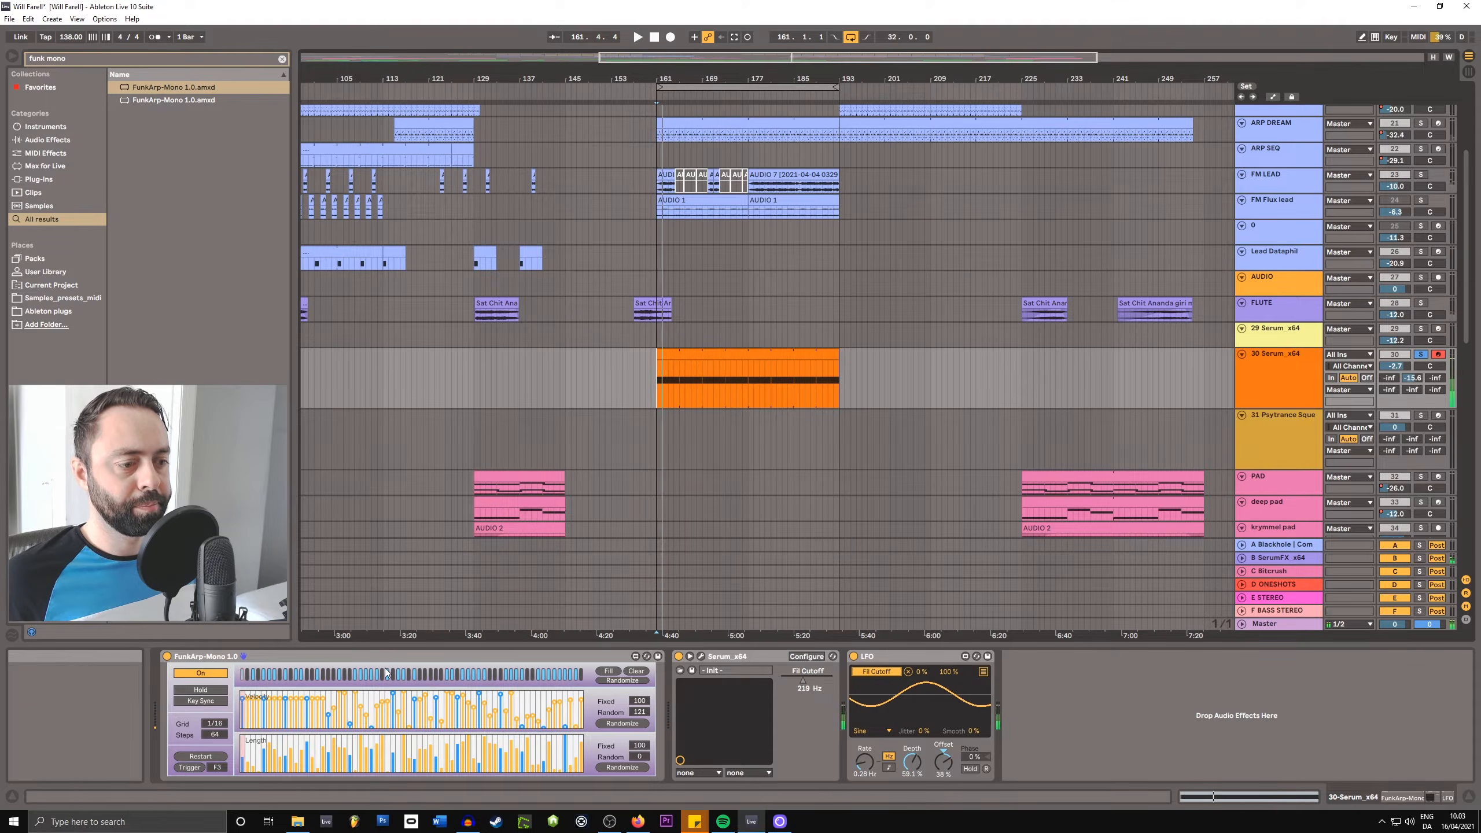
- Replace FunkArp-Mono with RHYTHMIZER 2.0 Gecko on the 30 Serum_x64 track and raise its 1/4-note probability
left_click(167, 656)
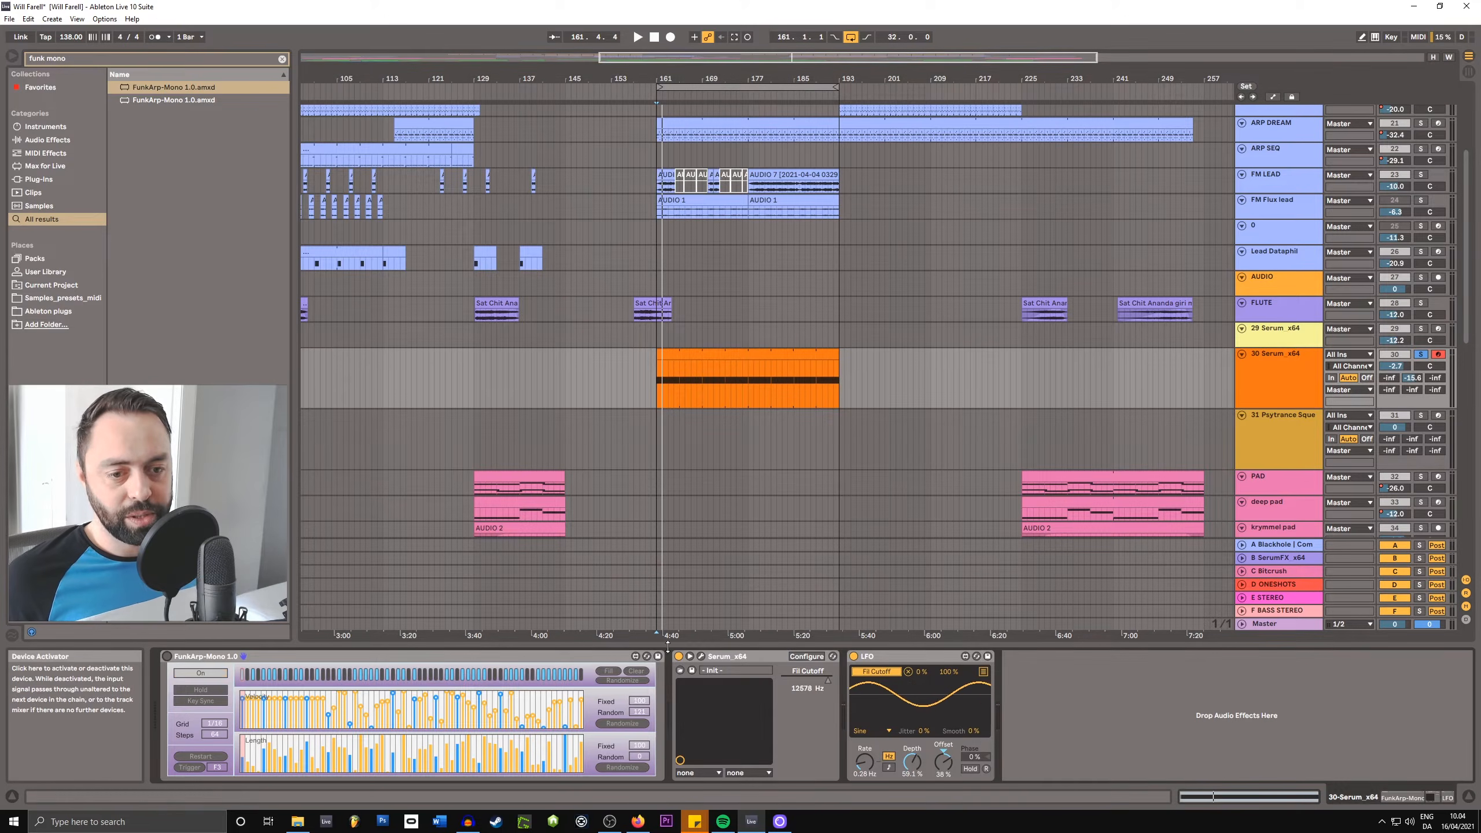
left_click(167, 656)
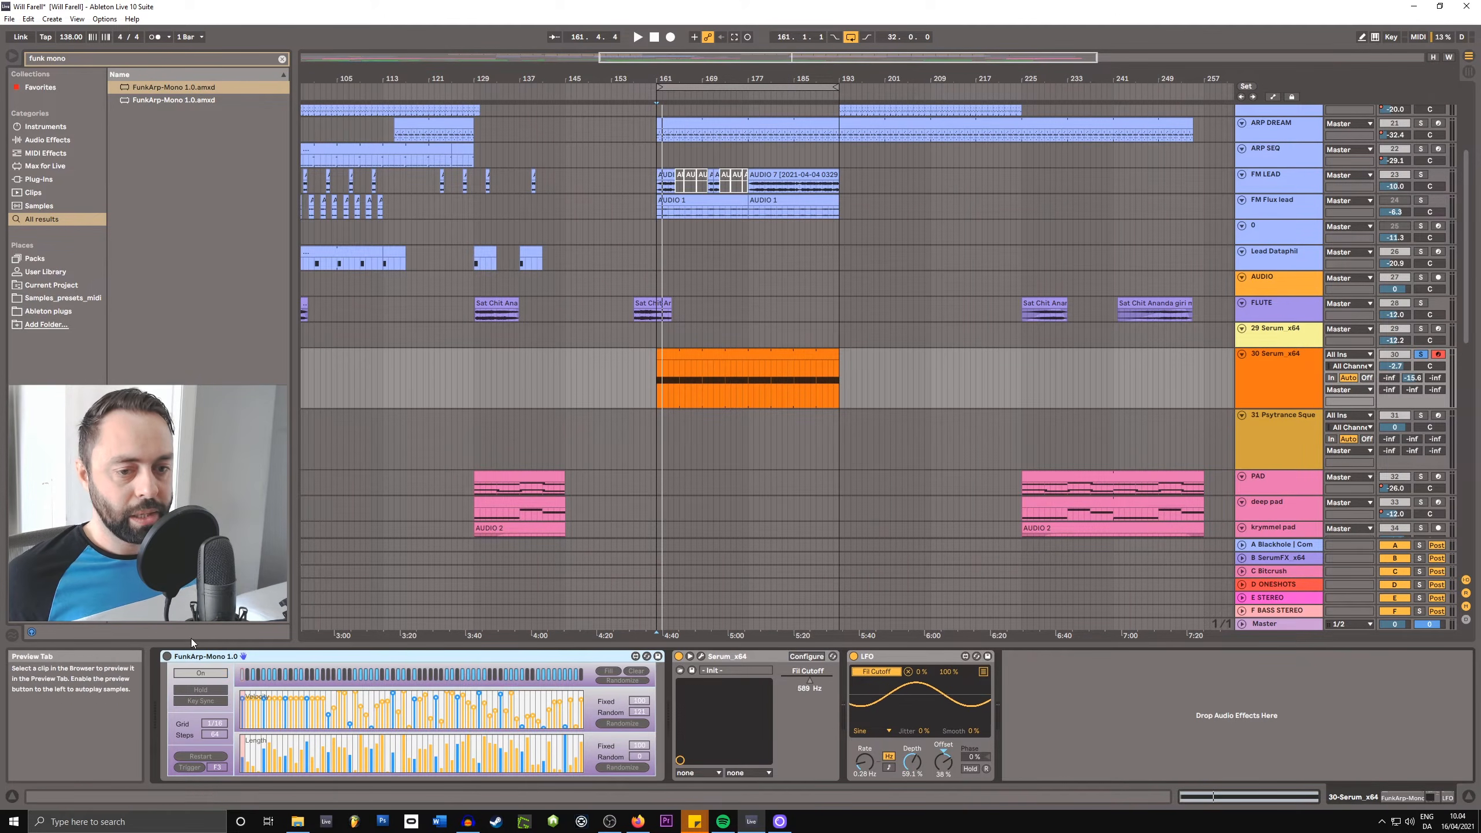
left_click(93, 58)
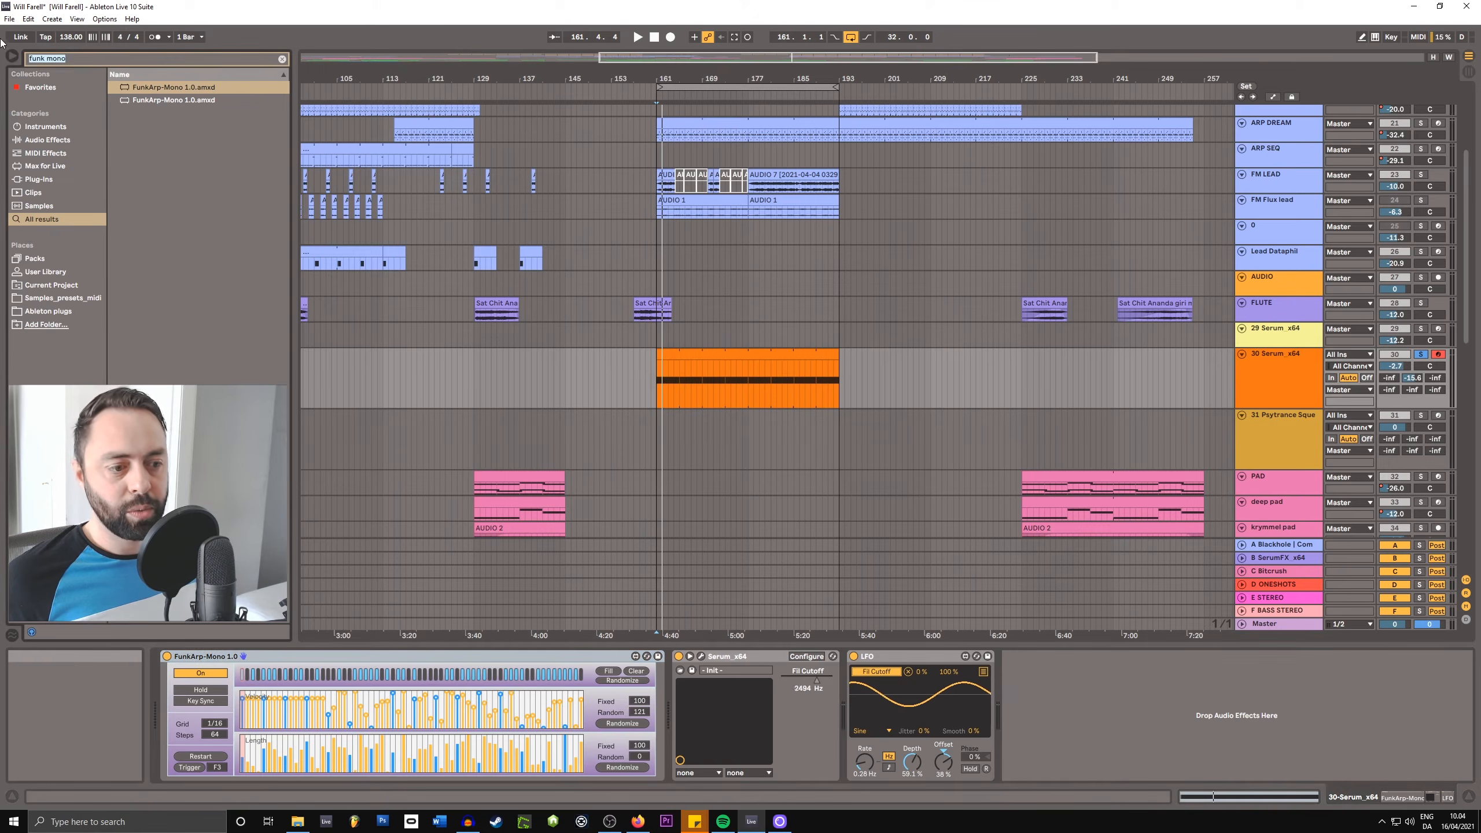
type("rhy")
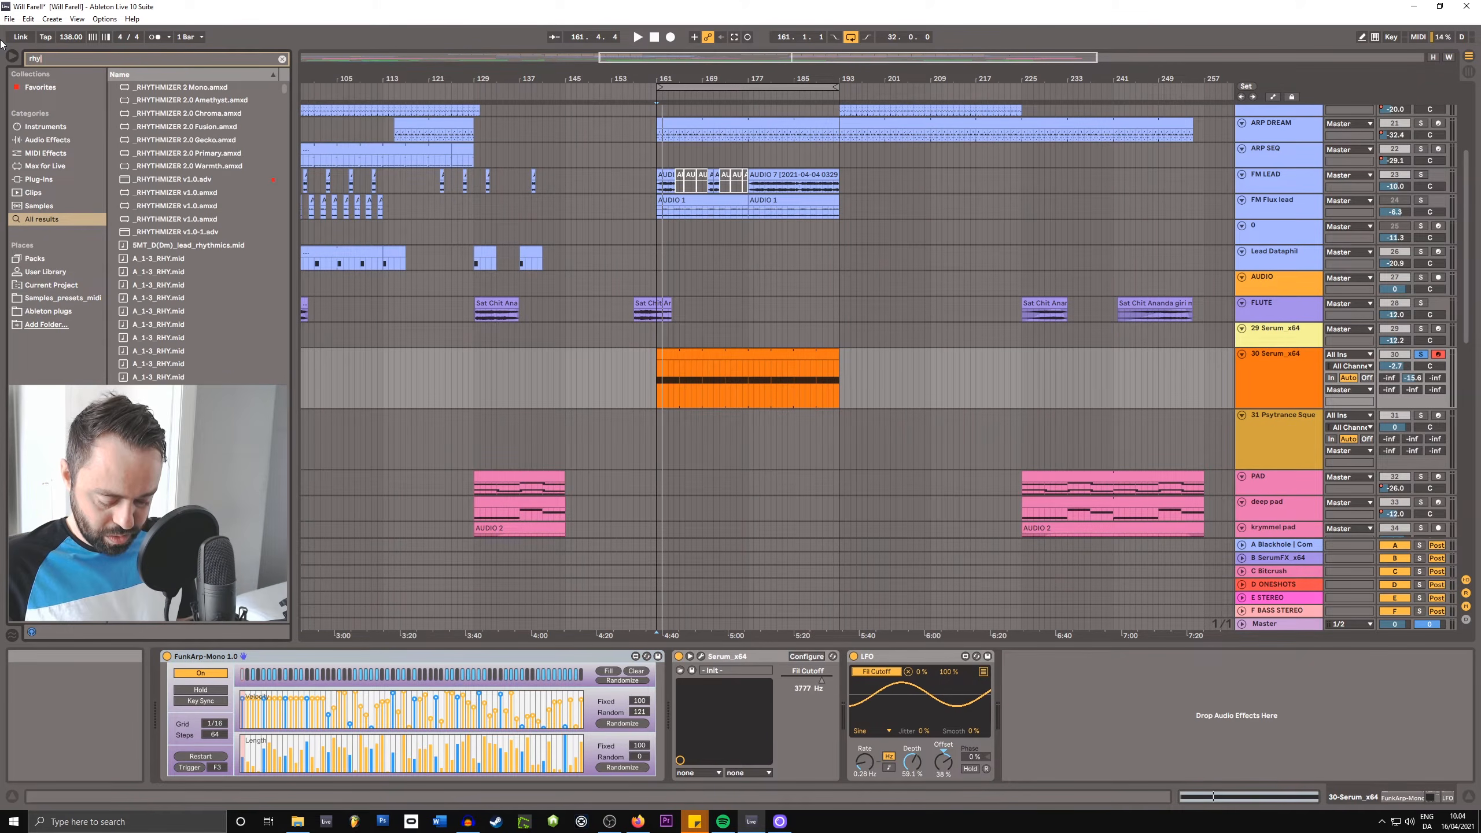
mouse_move(203, 141)
left_mouse_down()
mouse_move(208, 308)
mouse_move(175, 723)
mouse_move(169, 699)
mouse_move(195, 660)
left_mouse_up()
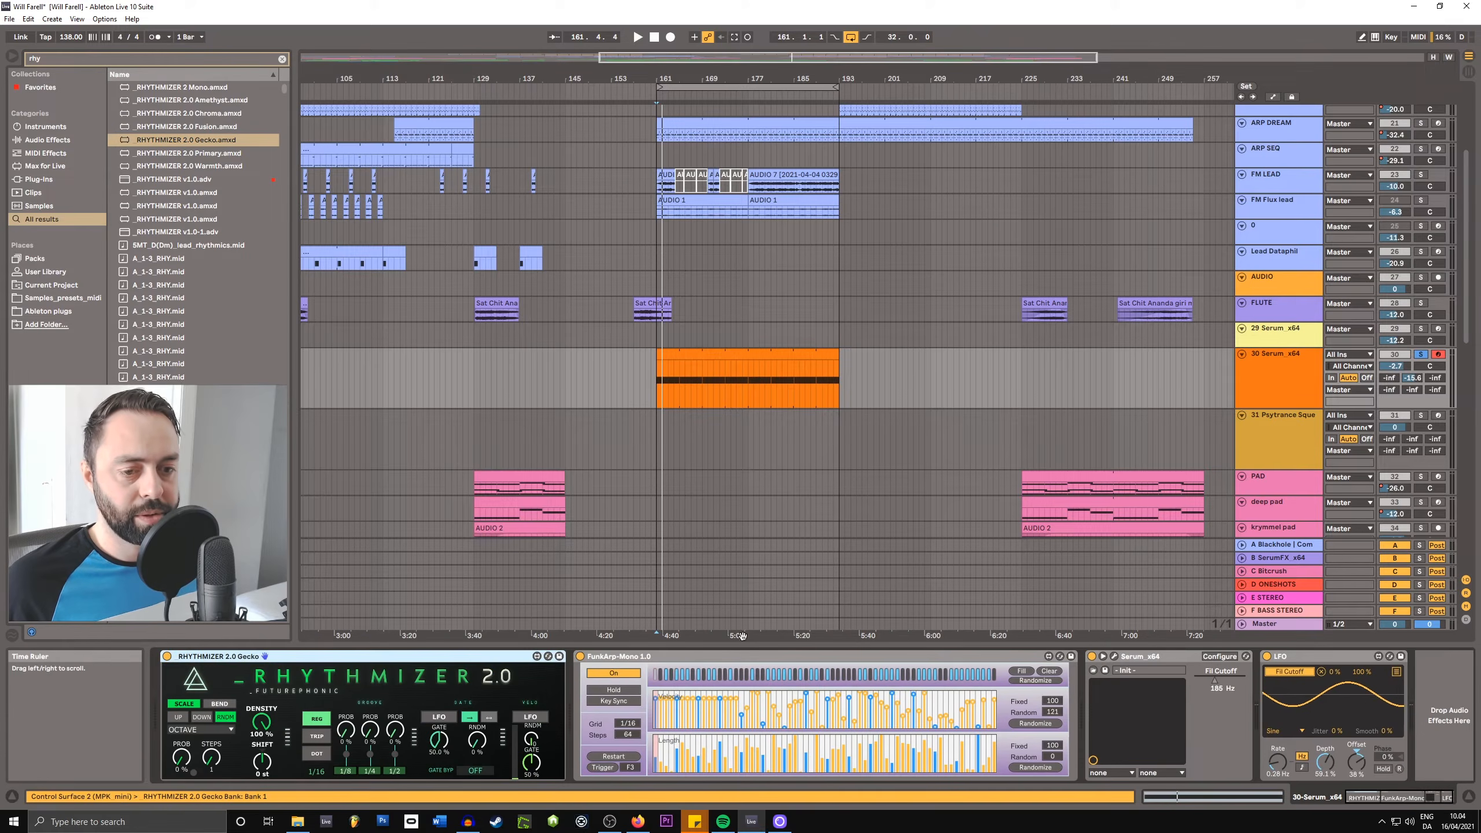
left_click(648, 659)
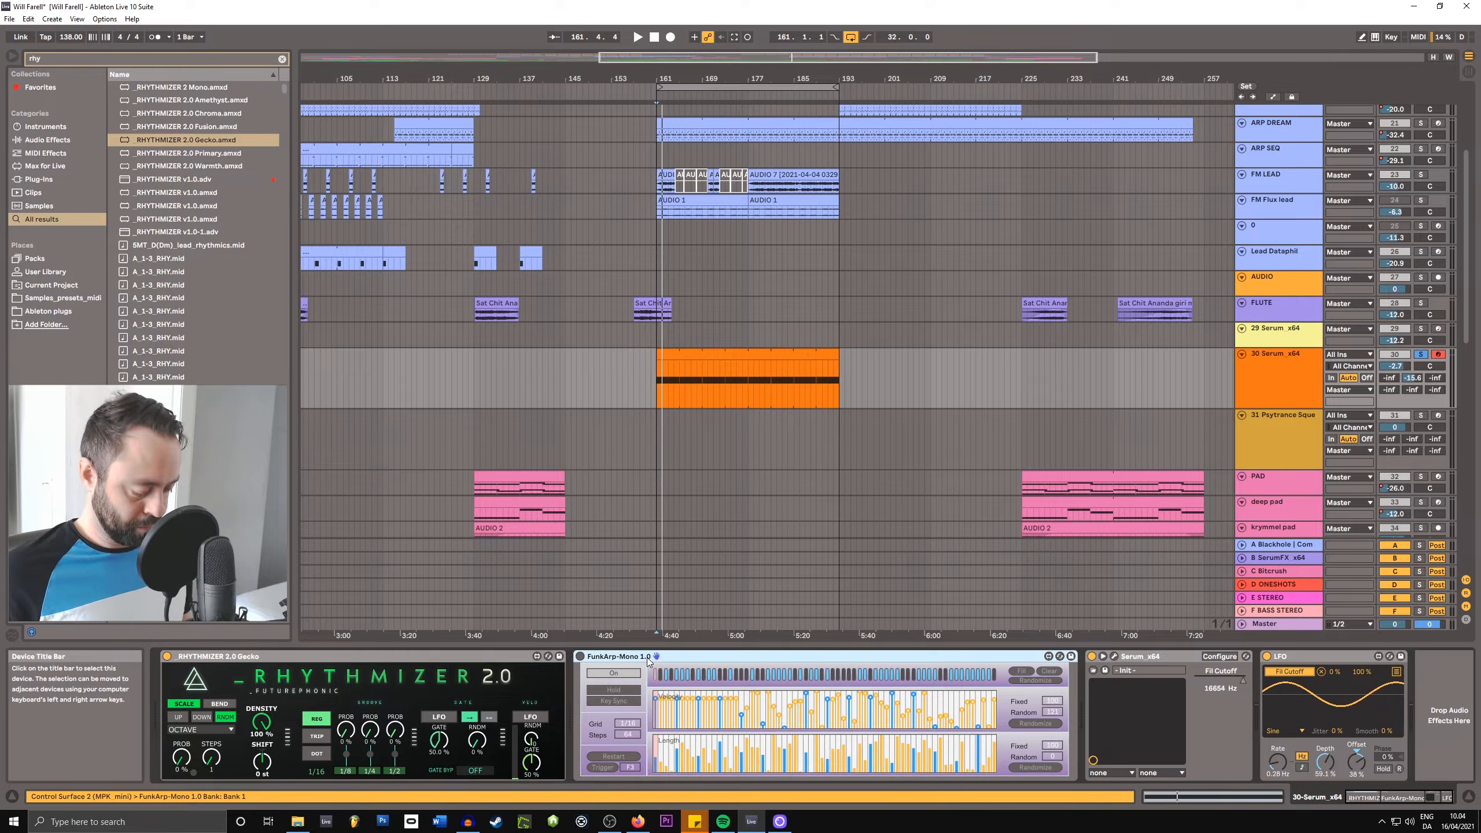
key("Delete")
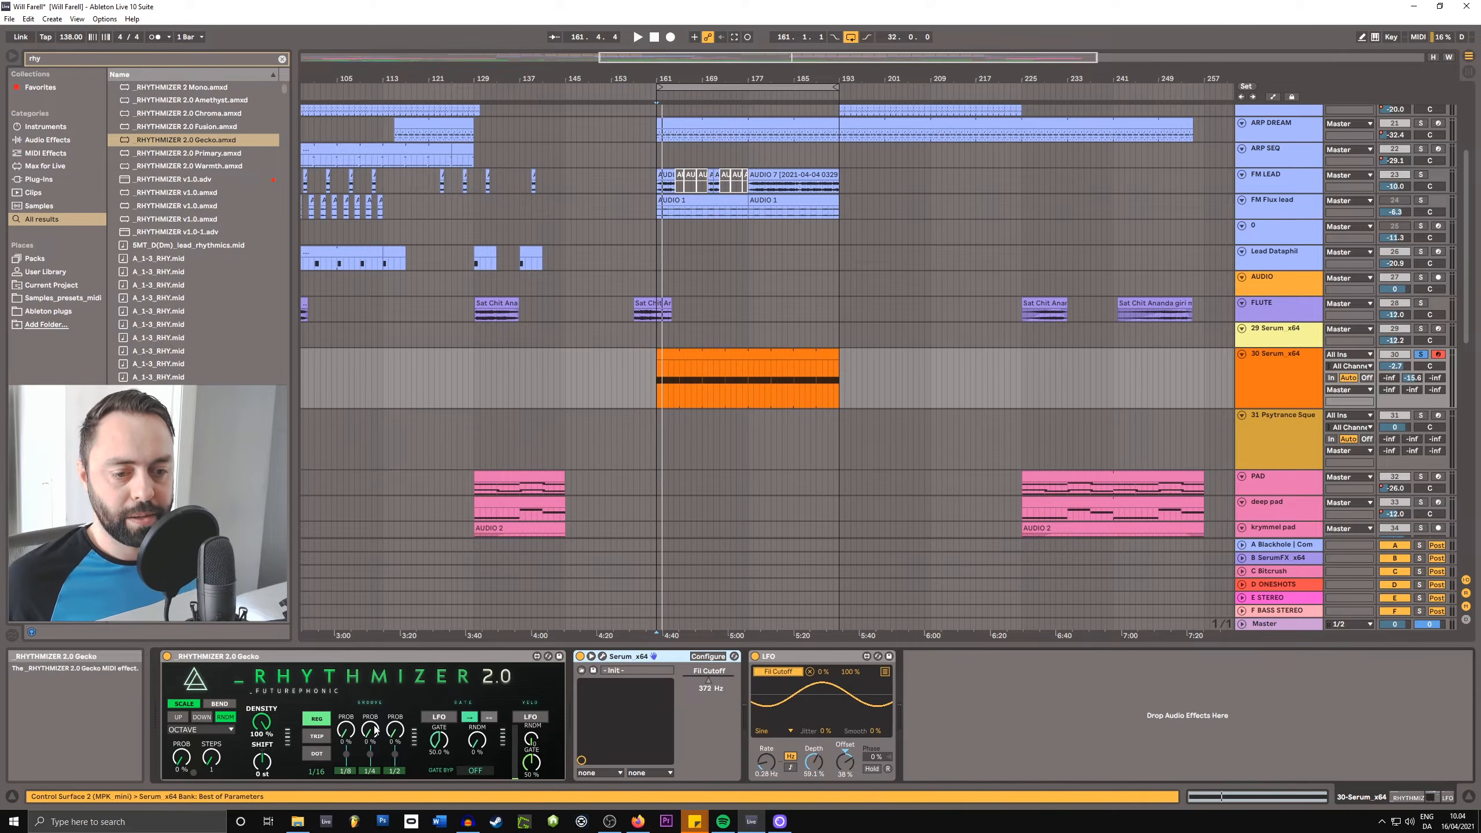
mouse_move(375, 731)
left_mouse_down()
mouse_move(375, 712)
mouse_move(373, 739)
left_mouse_up()
key("space")
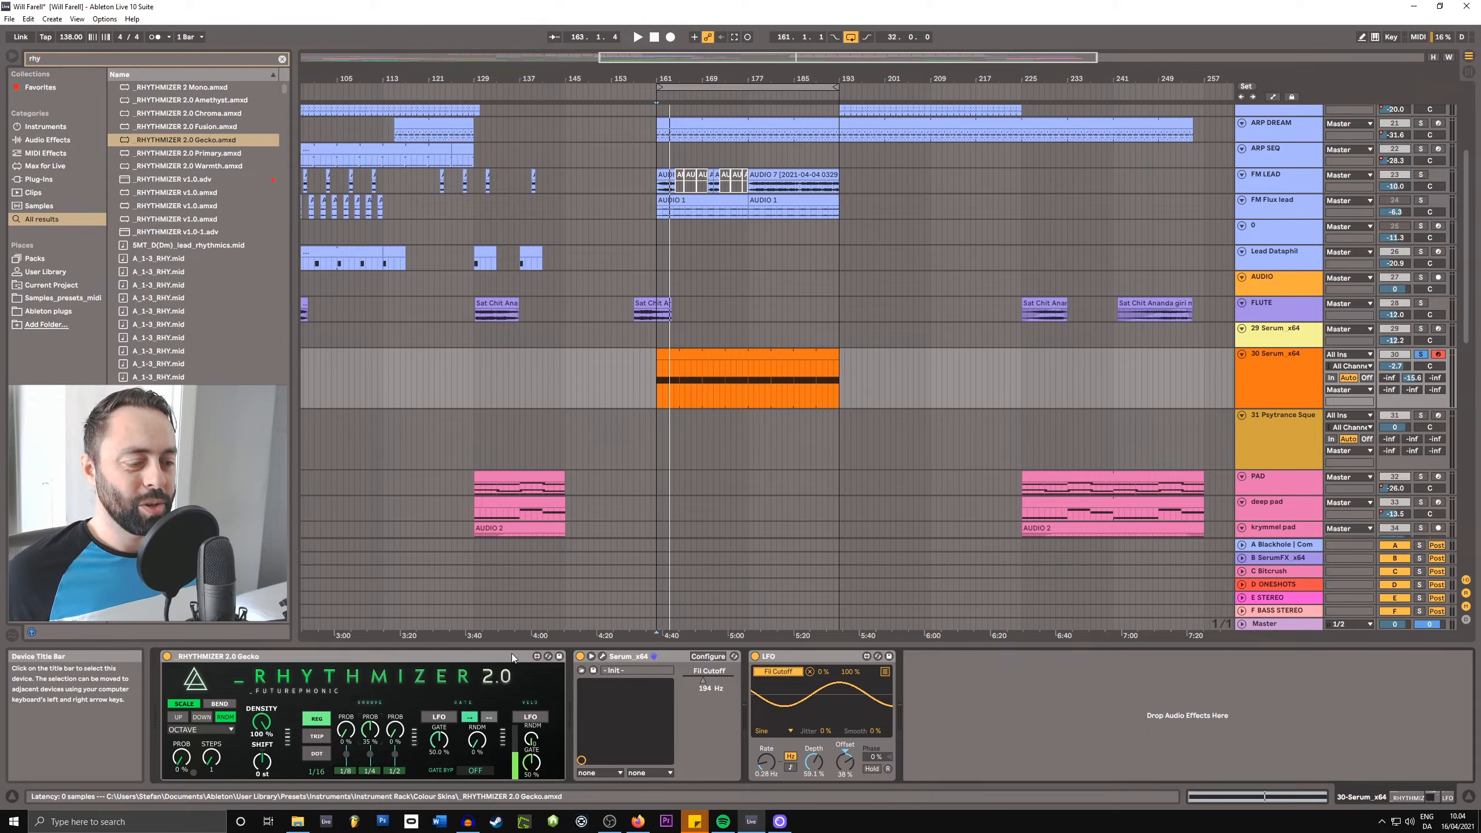
- Reopen Serum, unsolo the 30 Serum_x64 track, and lower its volume to -3.8 dB while the full mix plays
left_click(602, 656)
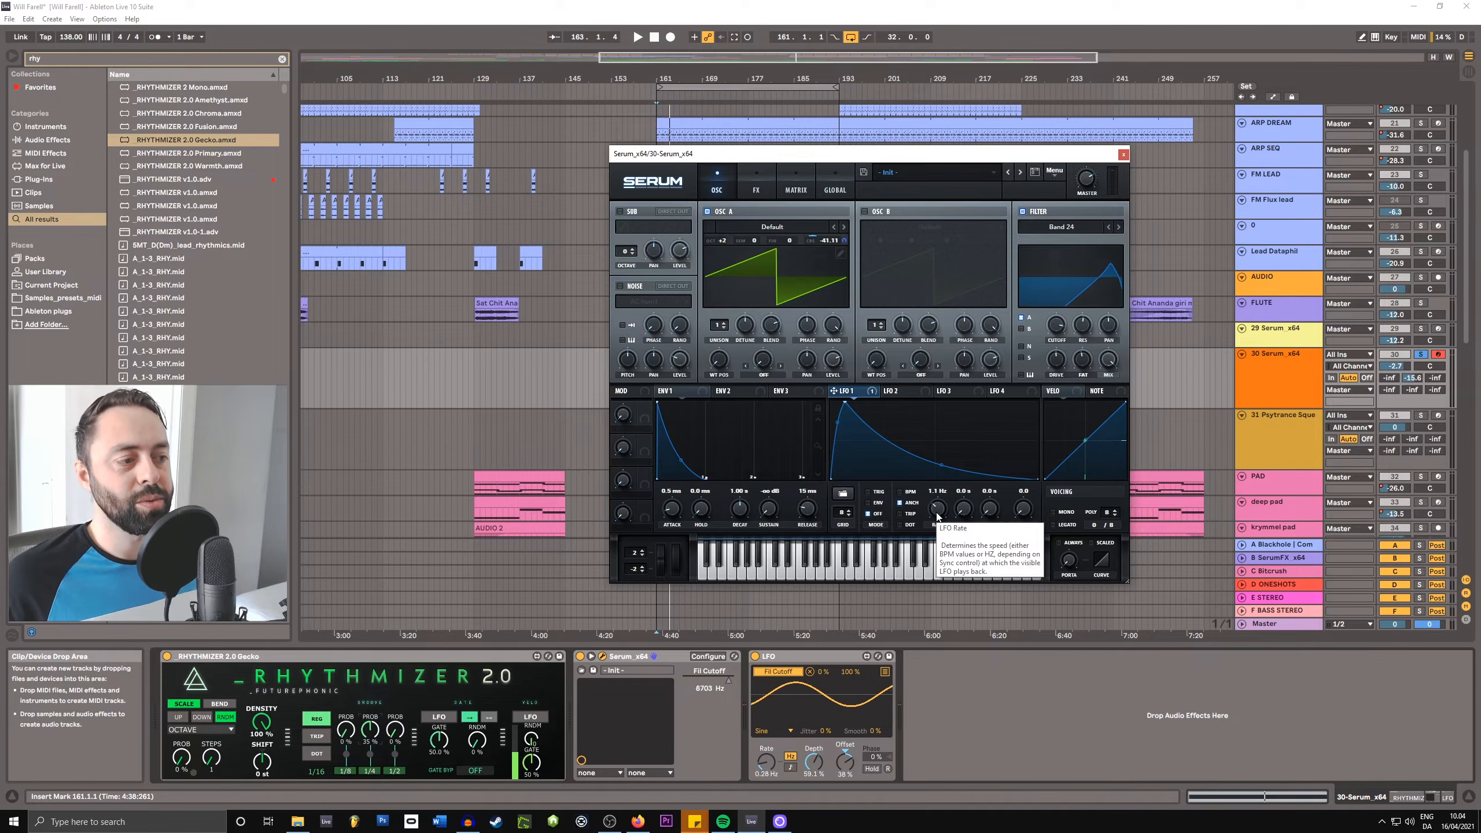
left_click(1419, 356)
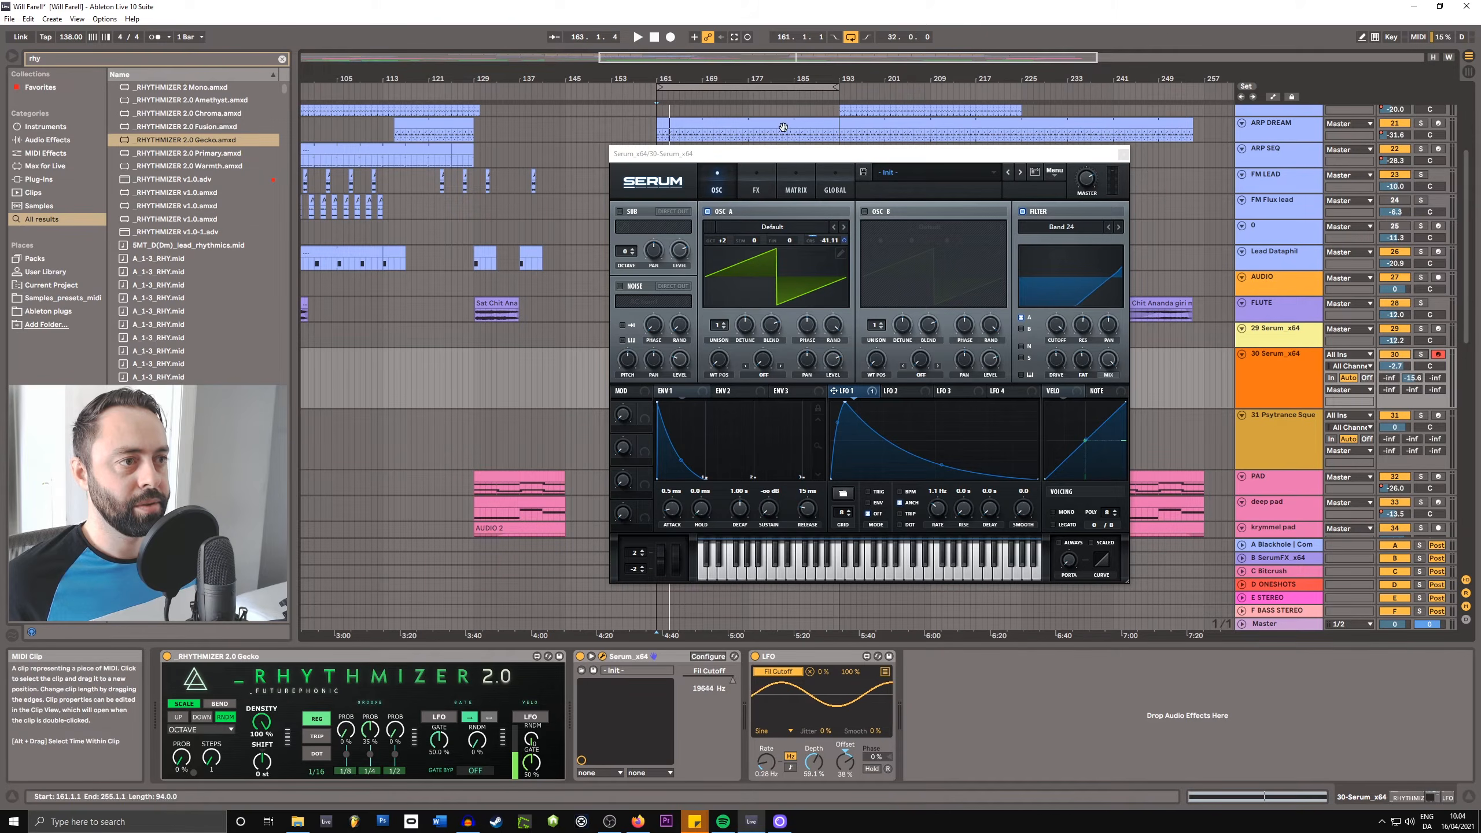
key("space")
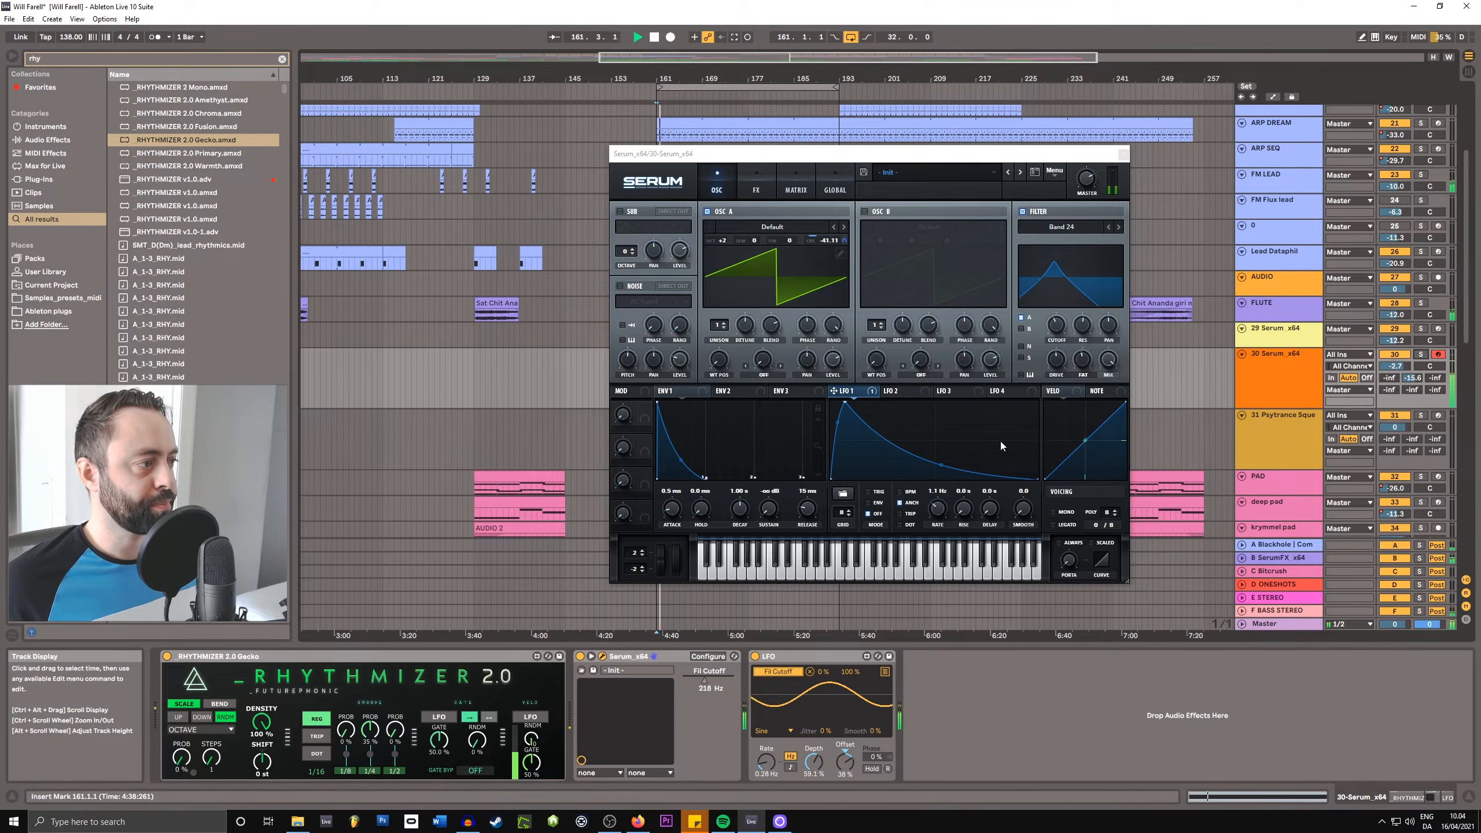
left_click_drag(1394, 365, 1397, 365)
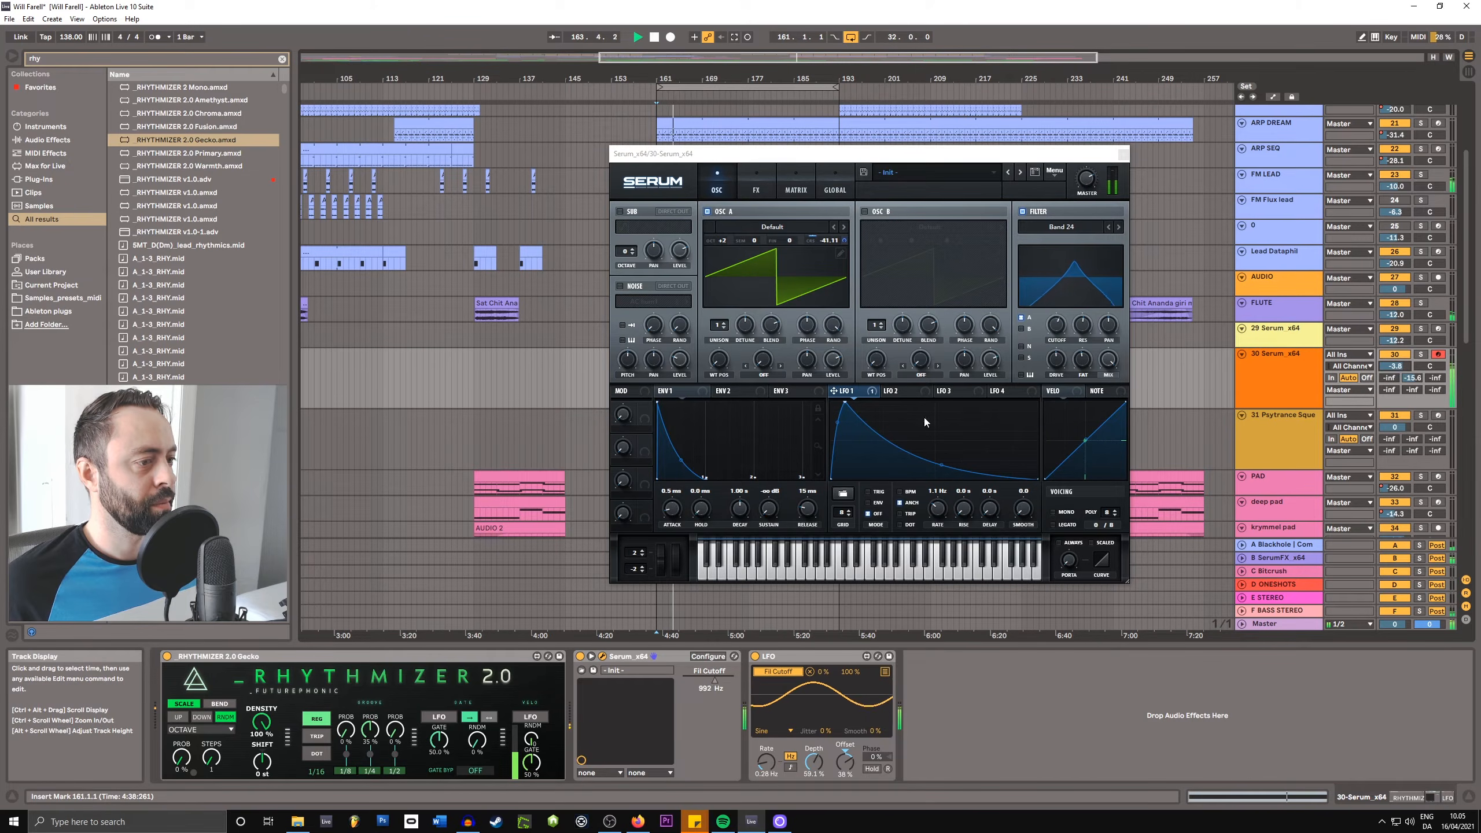
- Try different LFO 1 rates in Serum during playback and set the rate to 2.4 Hz
left_click(942, 513)
left_click_drag(940, 512, 940, 516)
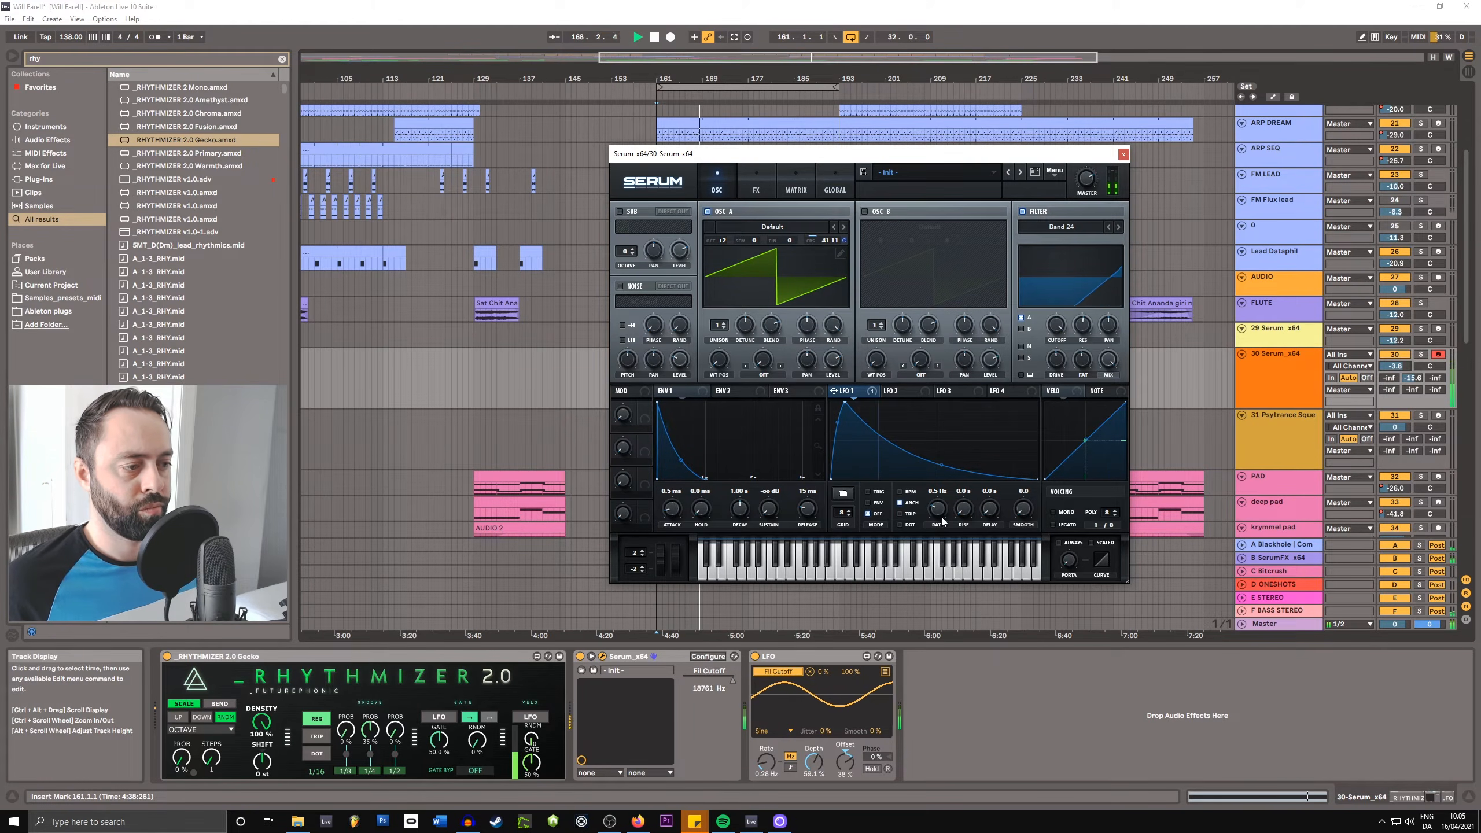
left_click_drag(942, 516, 940, 515)
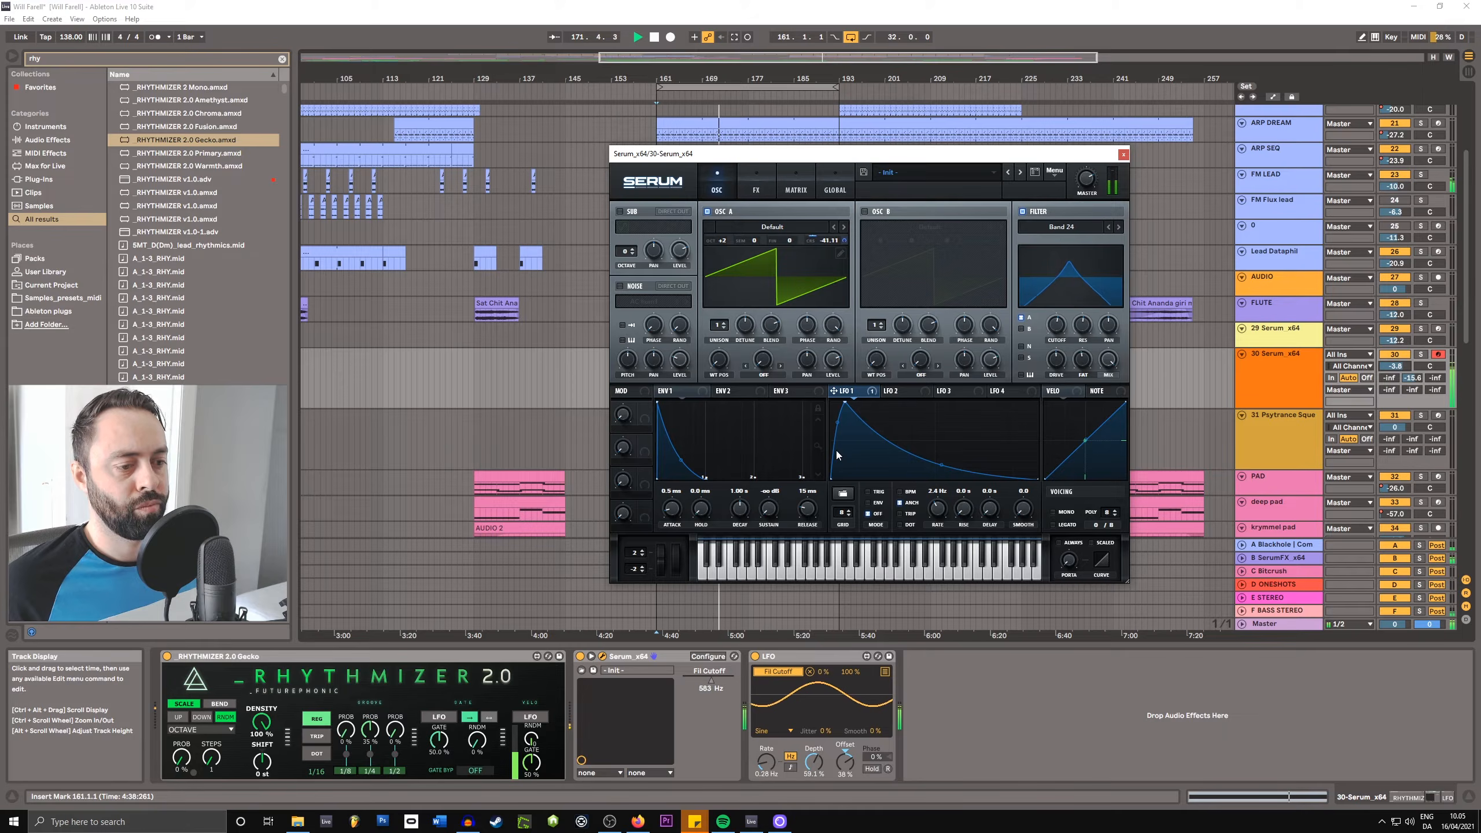
- Try raising the 30 Serum_x64 track's send to the C Bitcrush return in the mixer, and return to the arrangement
key("Tab")
left_click_drag(736, 163, 845, 167)
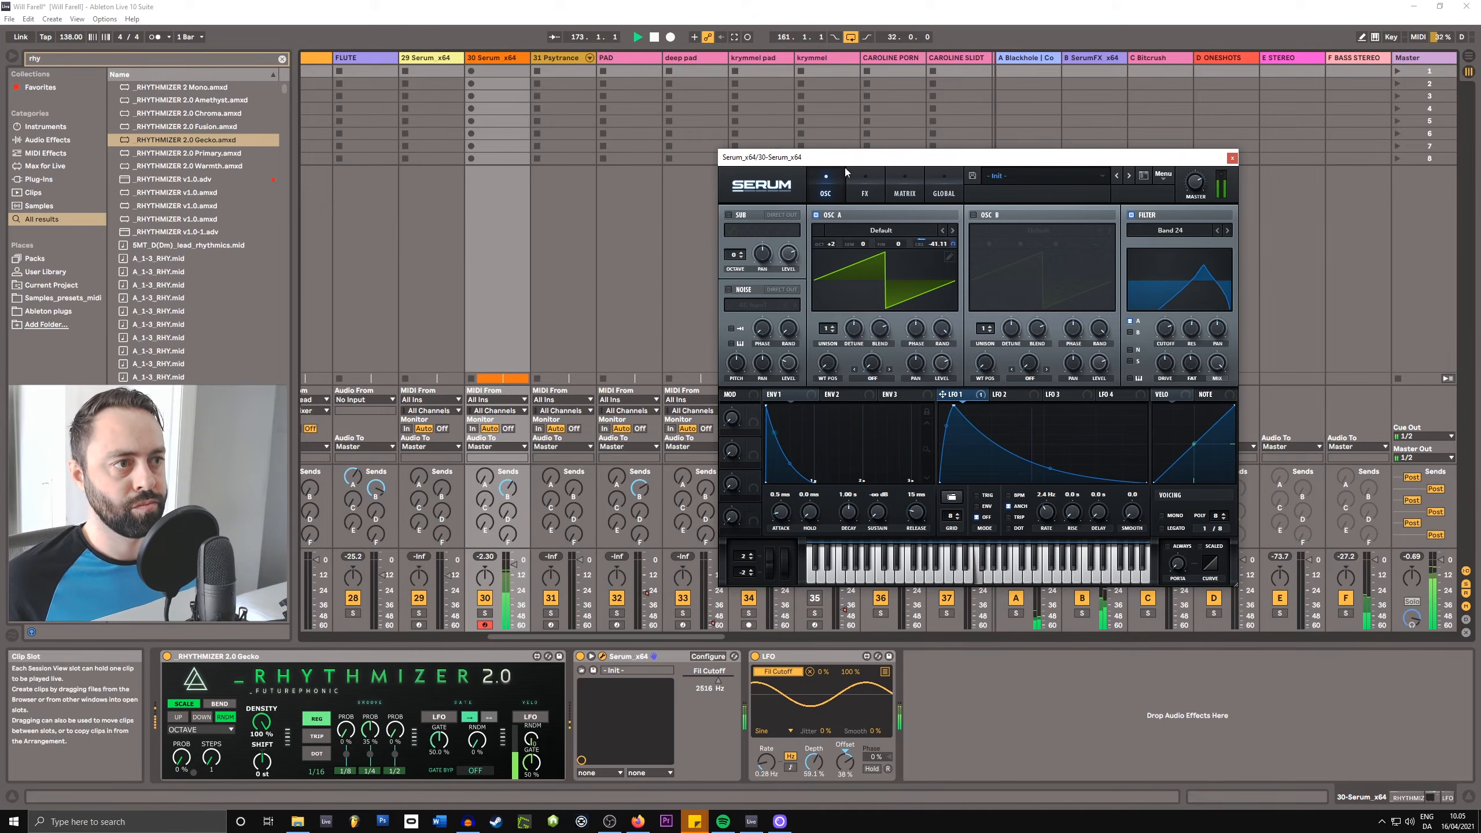
left_click_drag(485, 500, 485, 506)
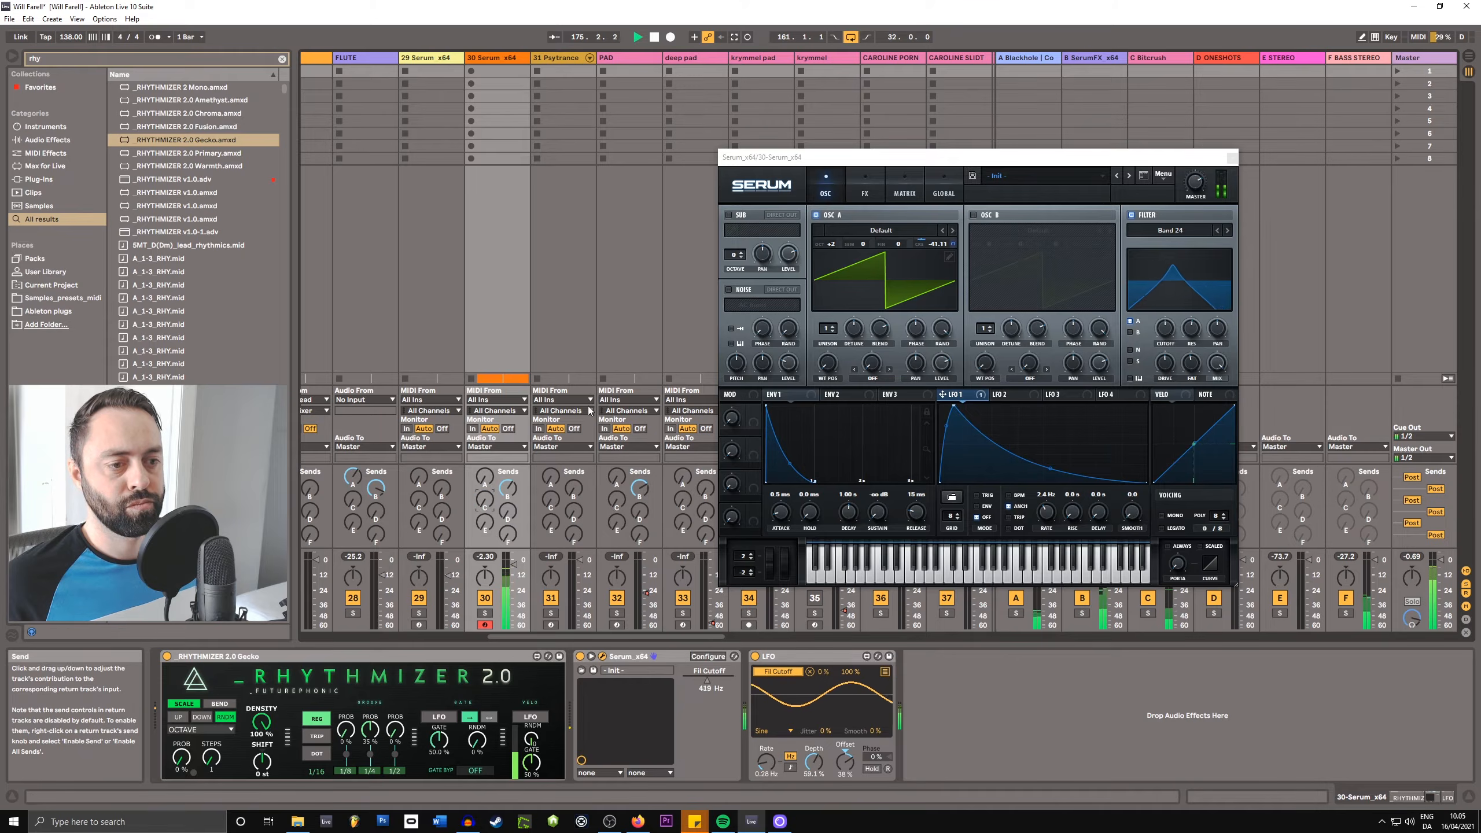
key("Tab")
left_click_drag(929, 162, 874, 167)
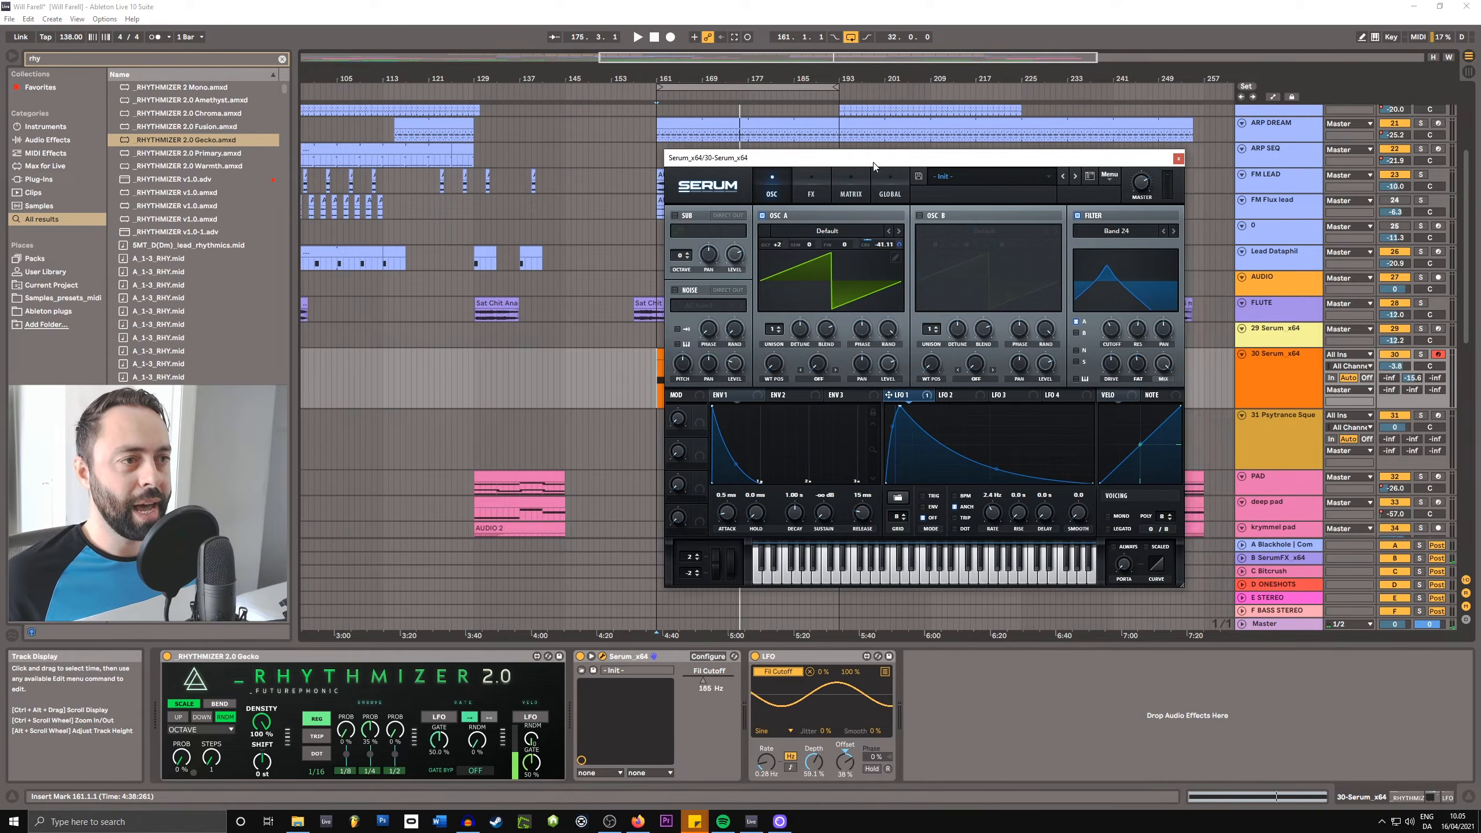
- Enable the Chorus in Serum's effects and play the arrangement from bar 161
left_click(811, 184)
left_click(679, 287)
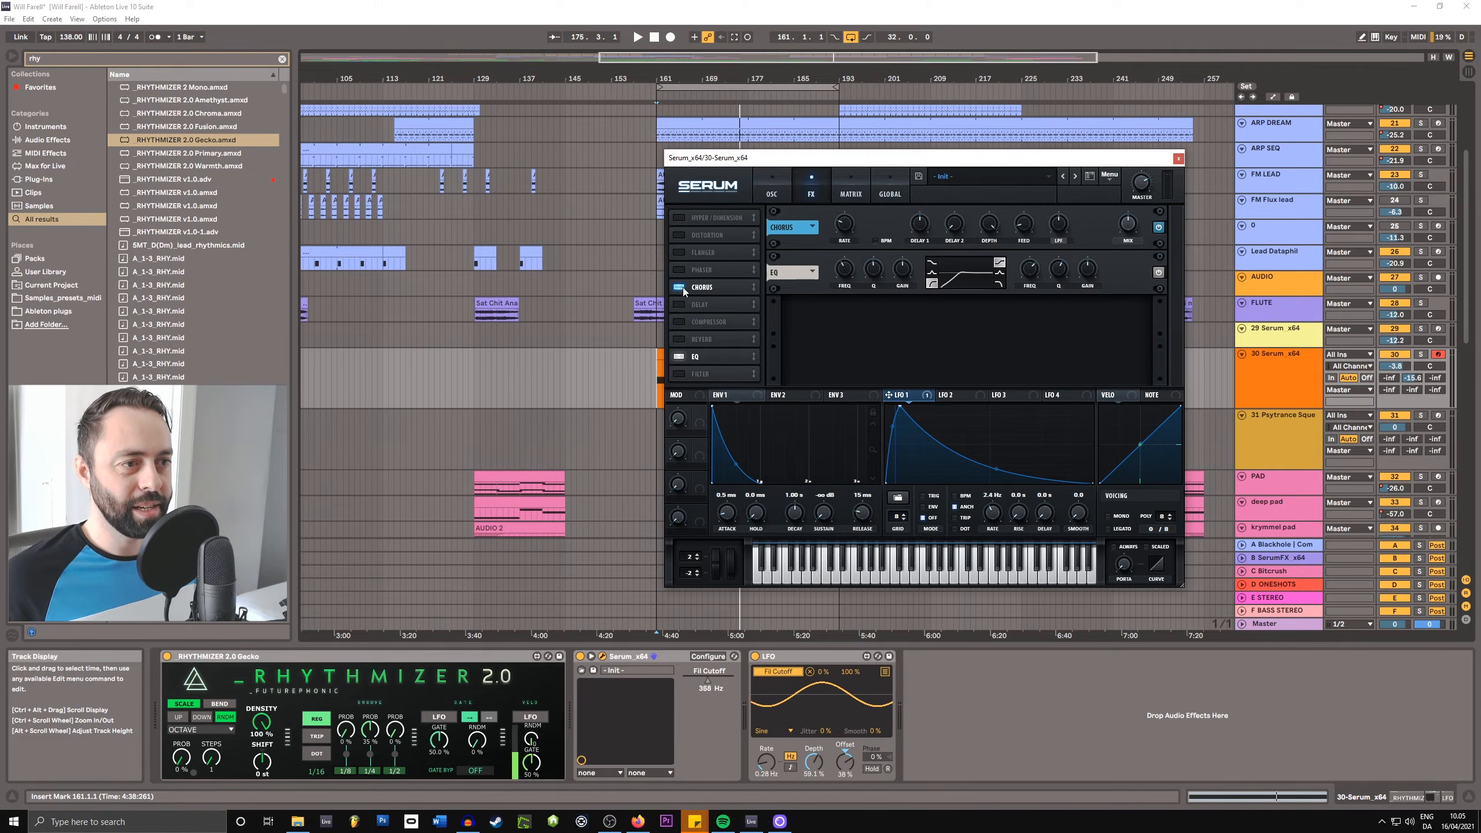
key("space")
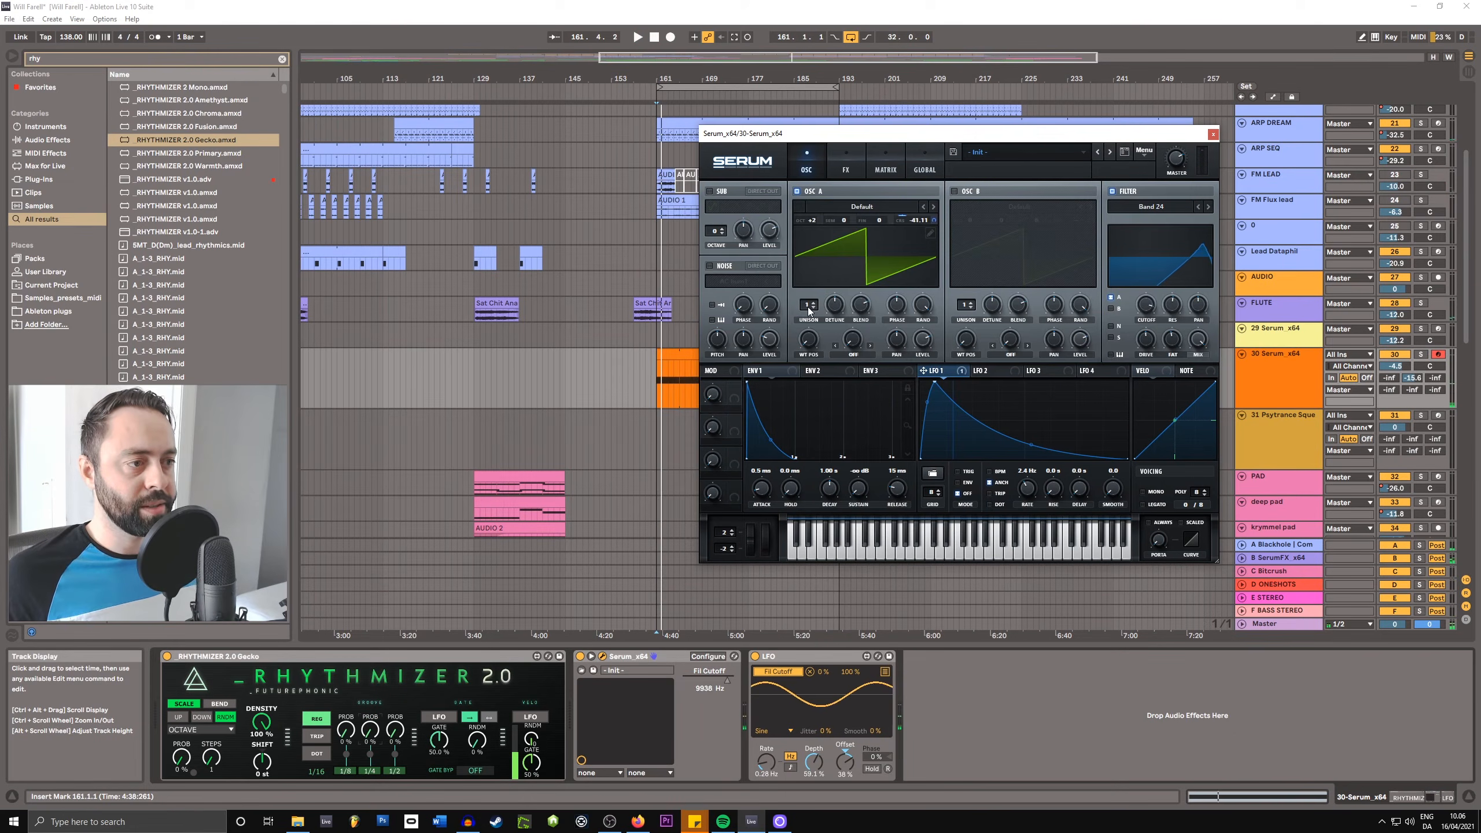
- Set oscillator A's unison to 2 voices in Serum and play the result
left_click(811, 306)
key("space")
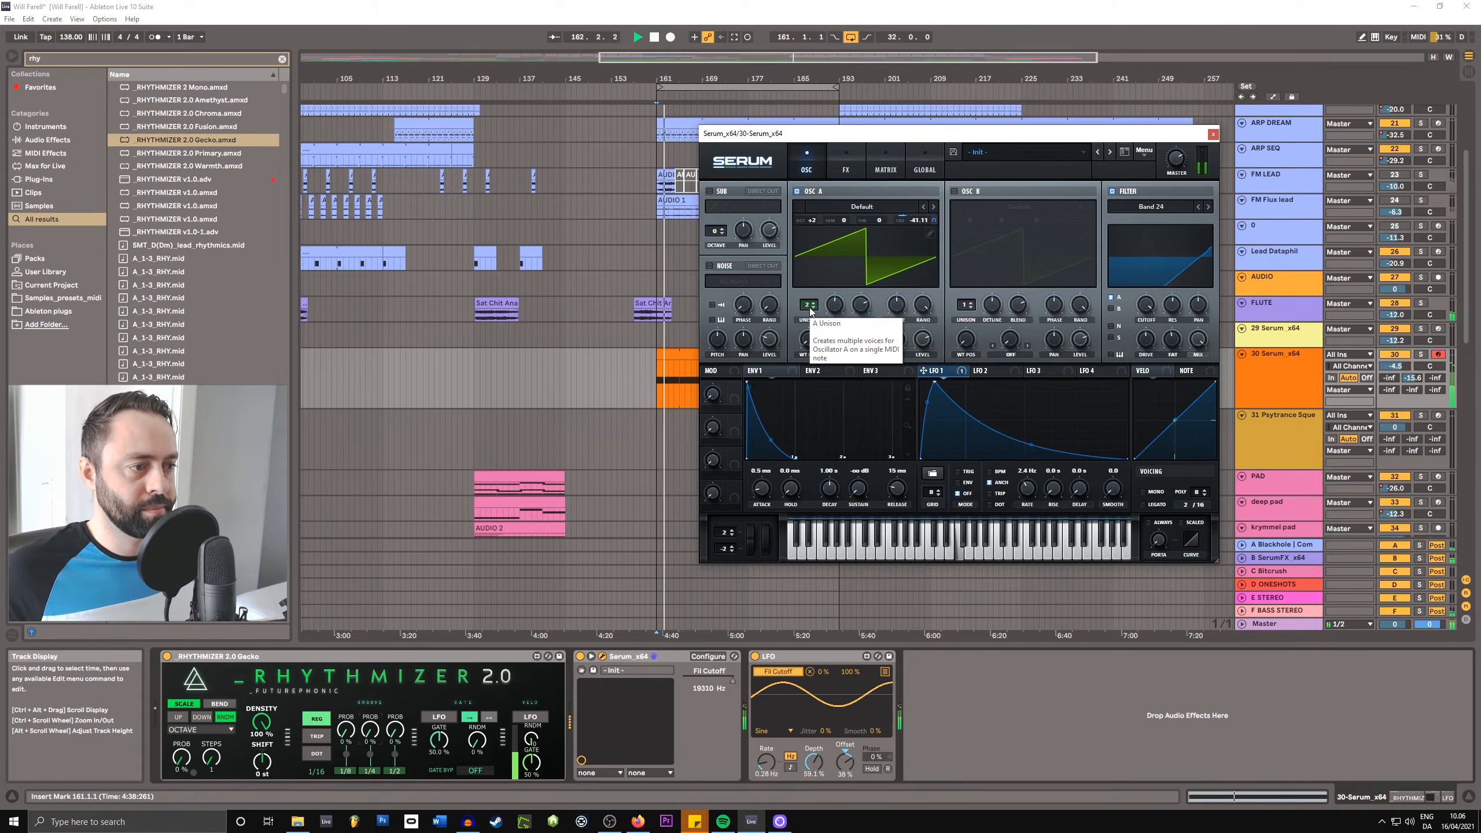
key("space")
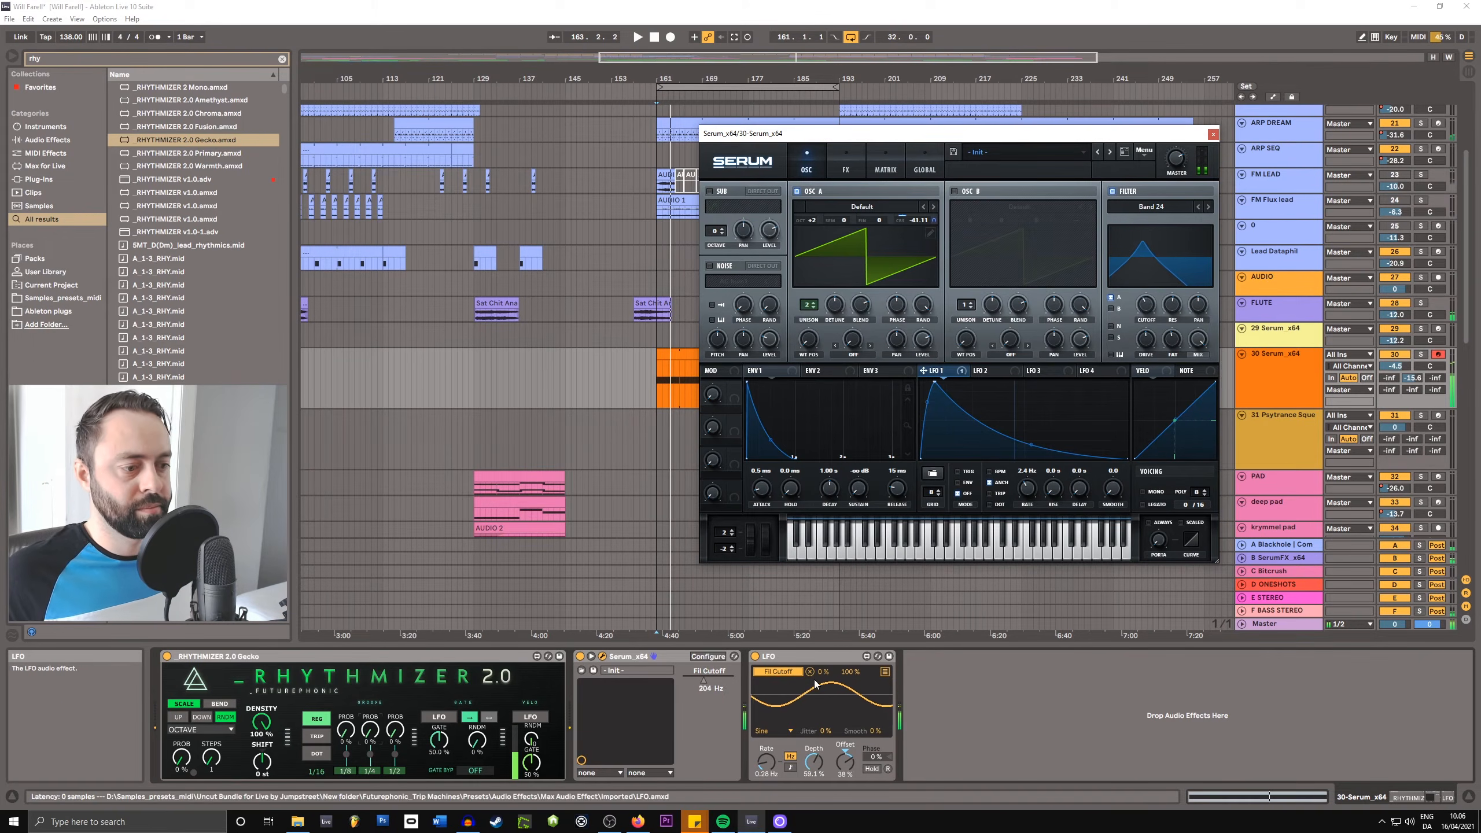
- Set the depth of the LFO device driving the filter cutoff to 49.6% and its rate to 1.94 Hz
left_click_drag(815, 762, 815, 775)
key("space")
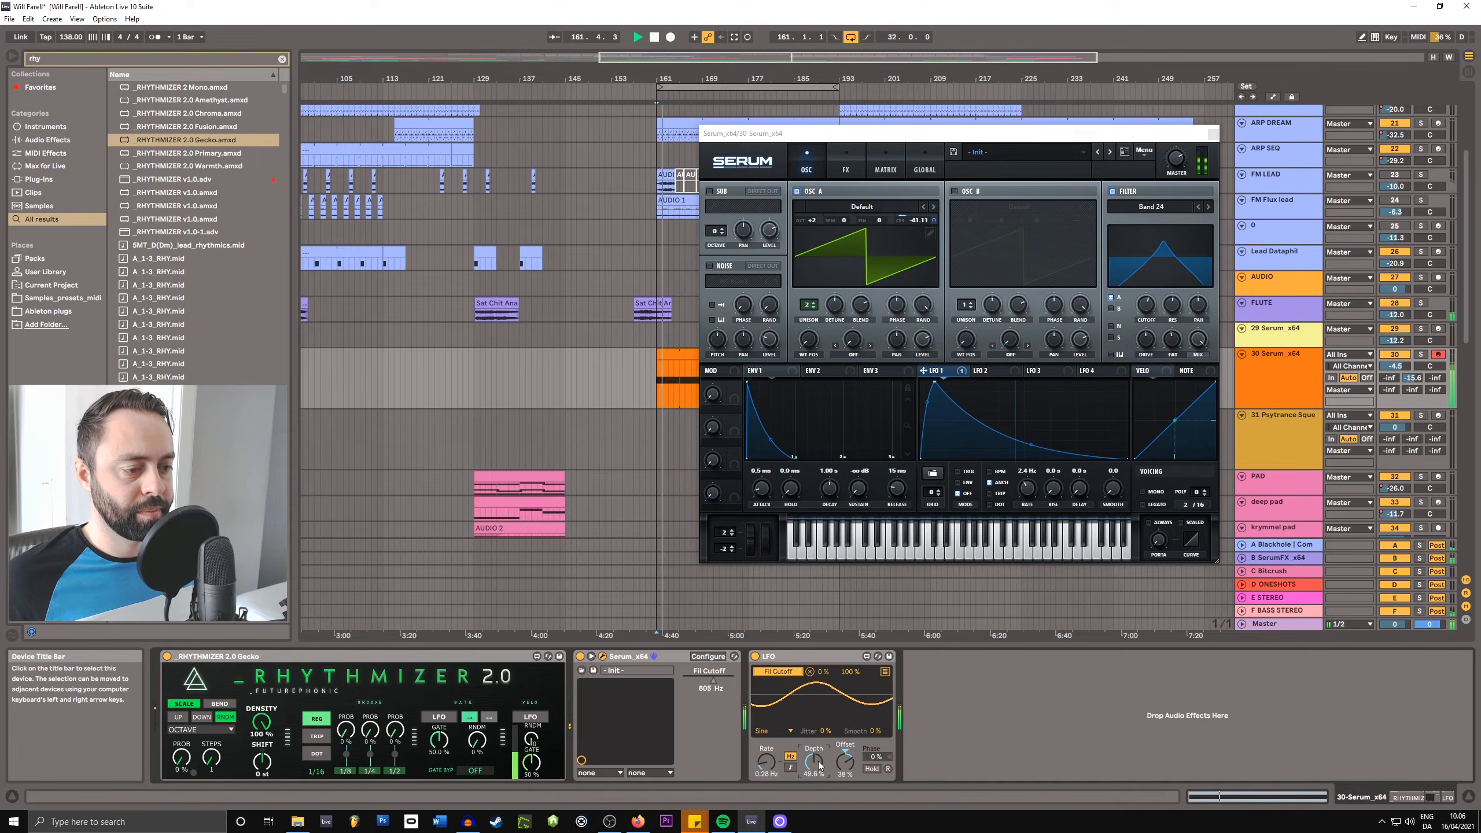
left_click_drag(765, 762, 765, 750)
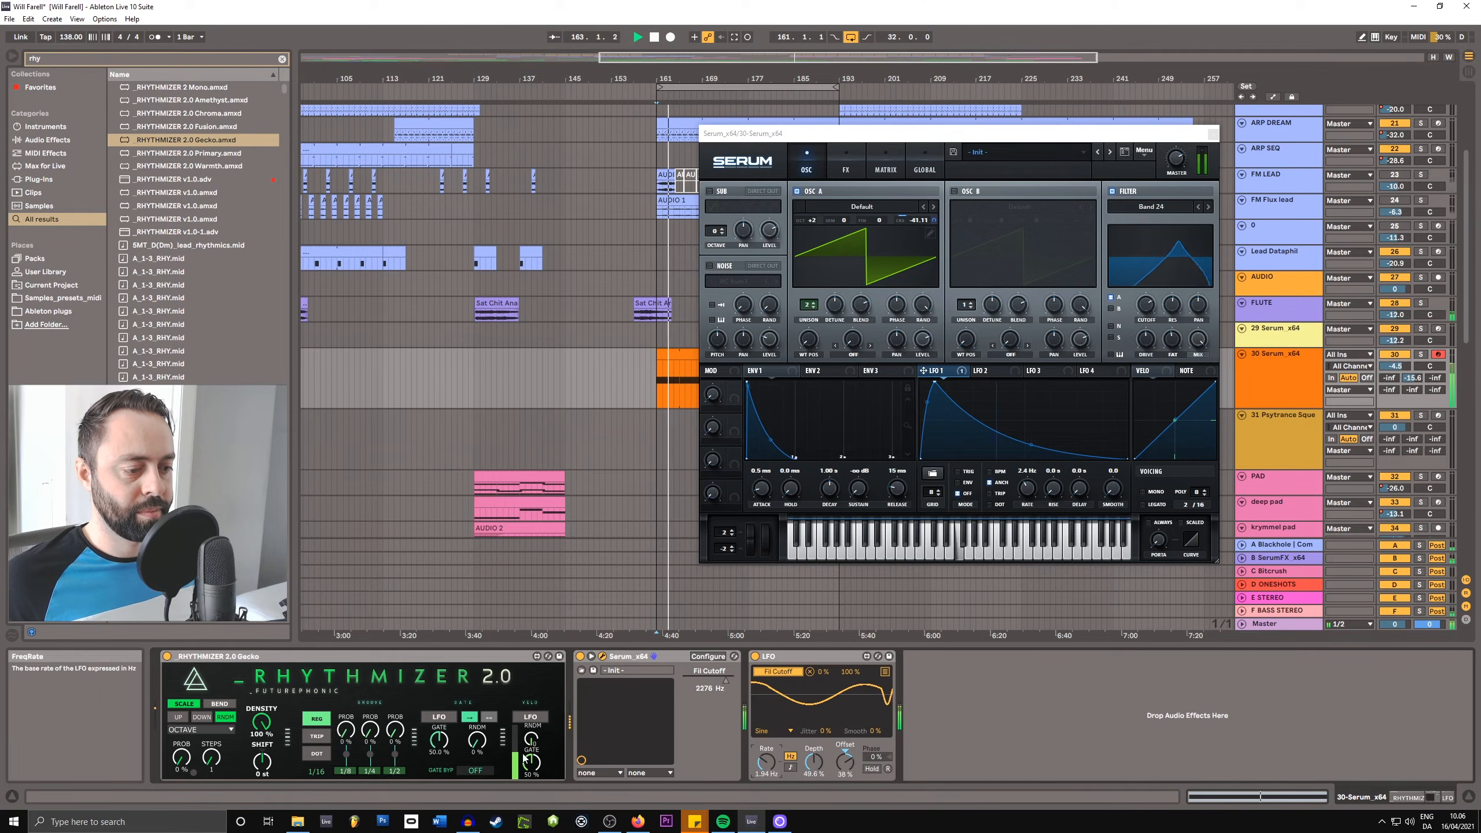
- Adjust the groove probabilities in the Rhythmizer device and lower the filter-cutoff LFO device's depth to 26.8%
left_click_drag(372, 752, 362, 732)
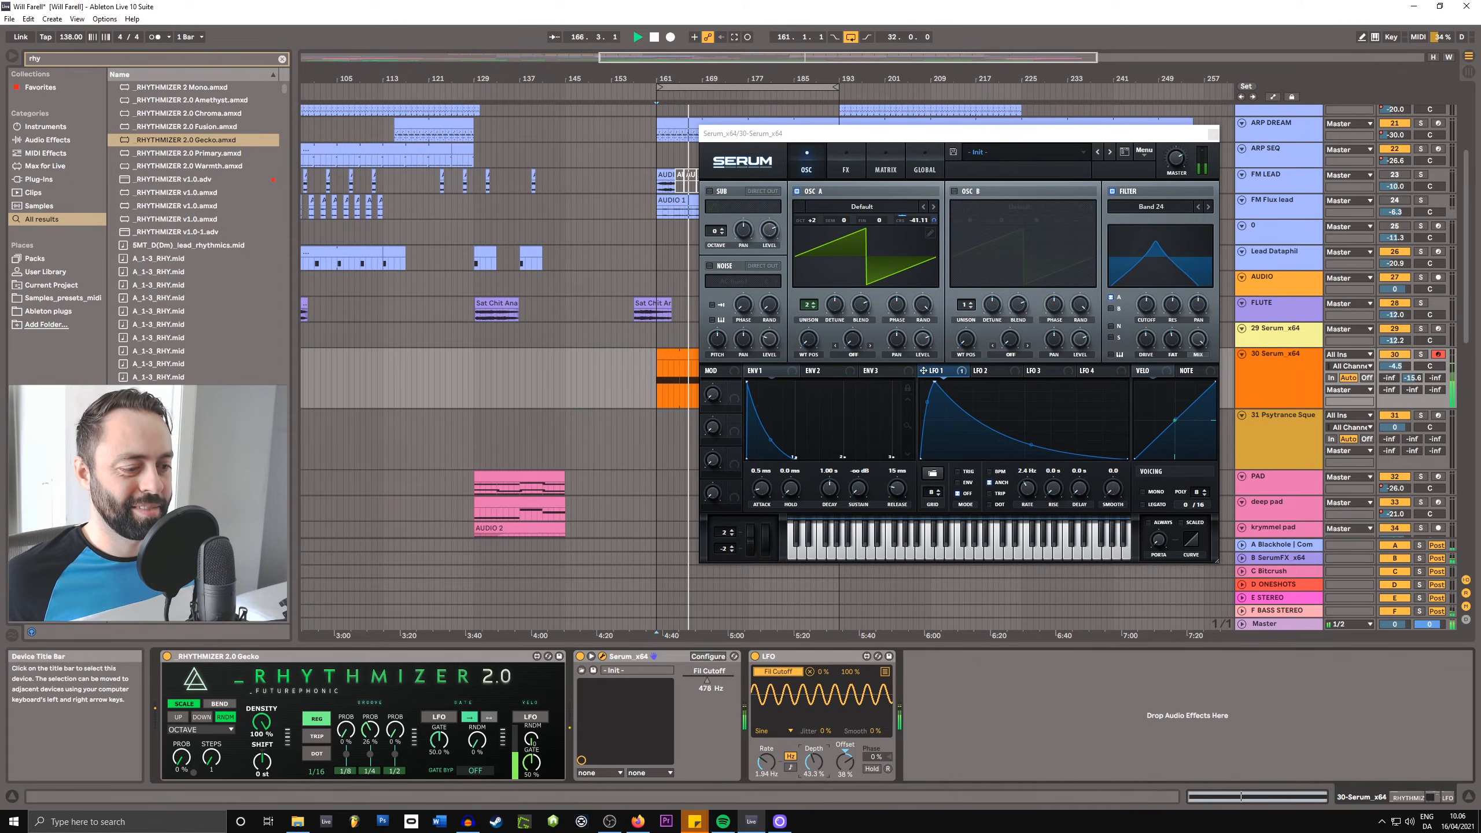
left_click_drag(815, 762, 818, 788)
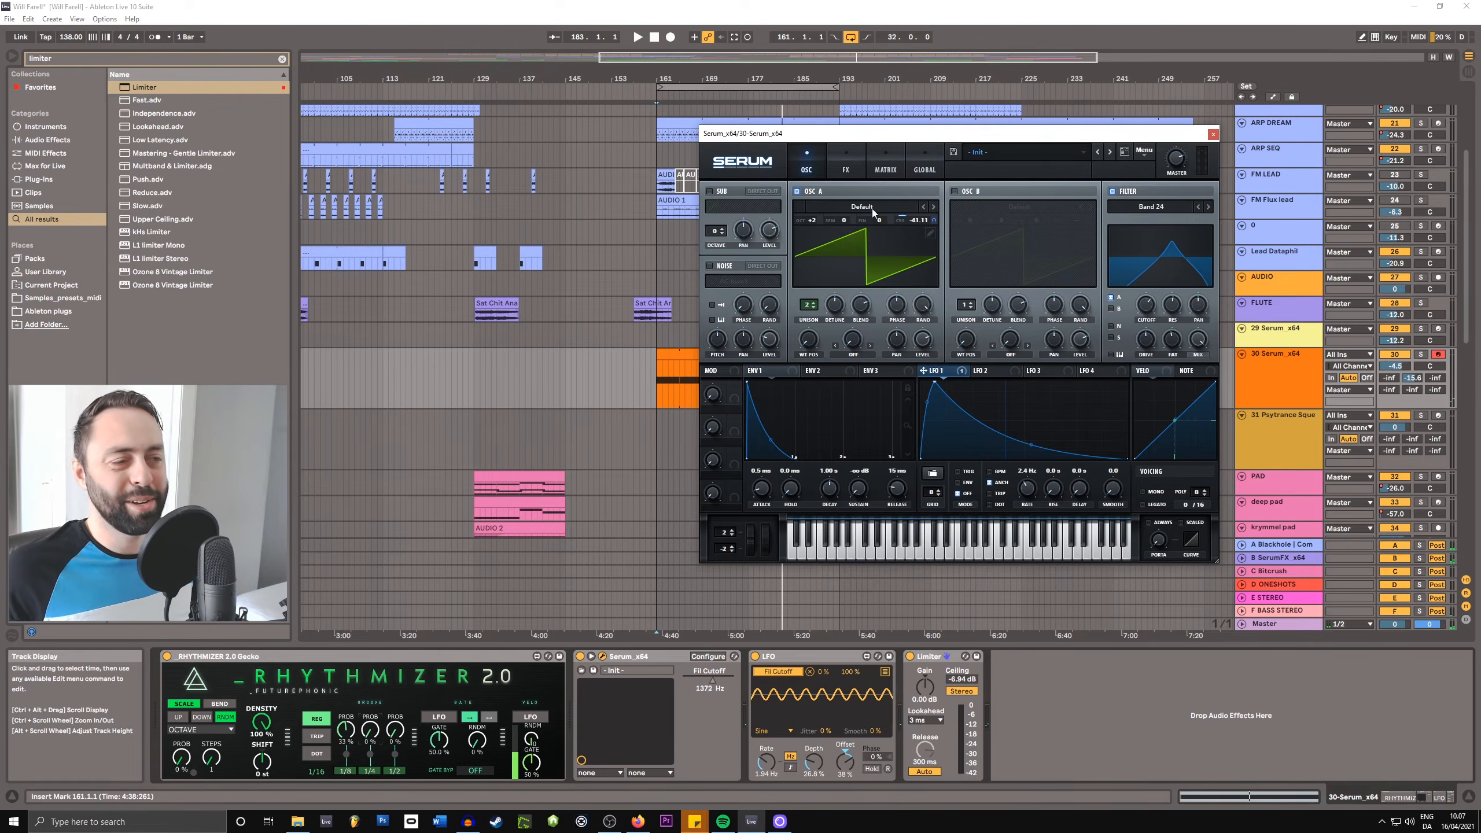
- Load the Basic Mini analog wavetable into Serum's oscillator A and play the arrangement
left_click(868, 209)
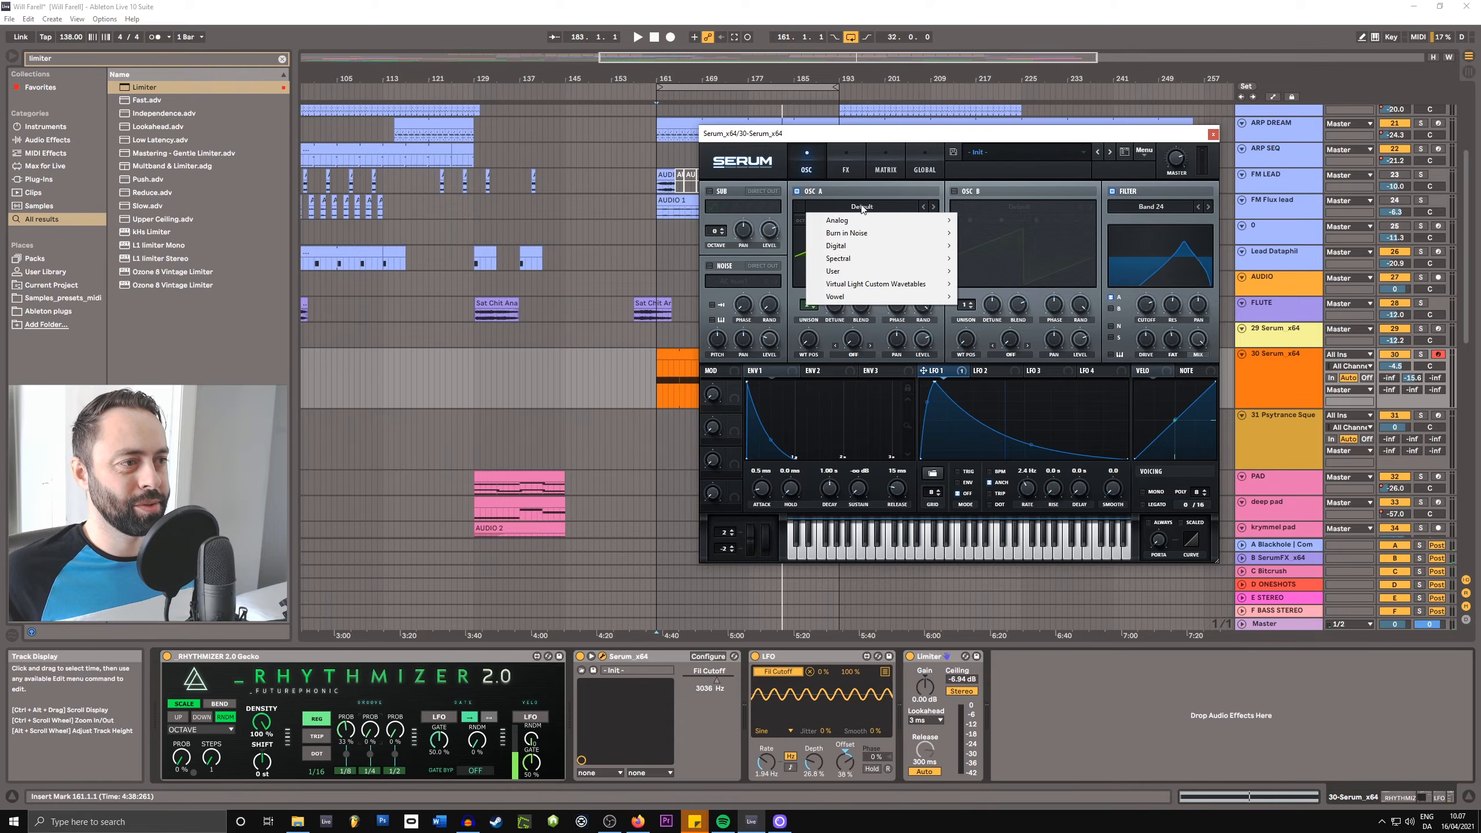
mouse_move(886, 220)
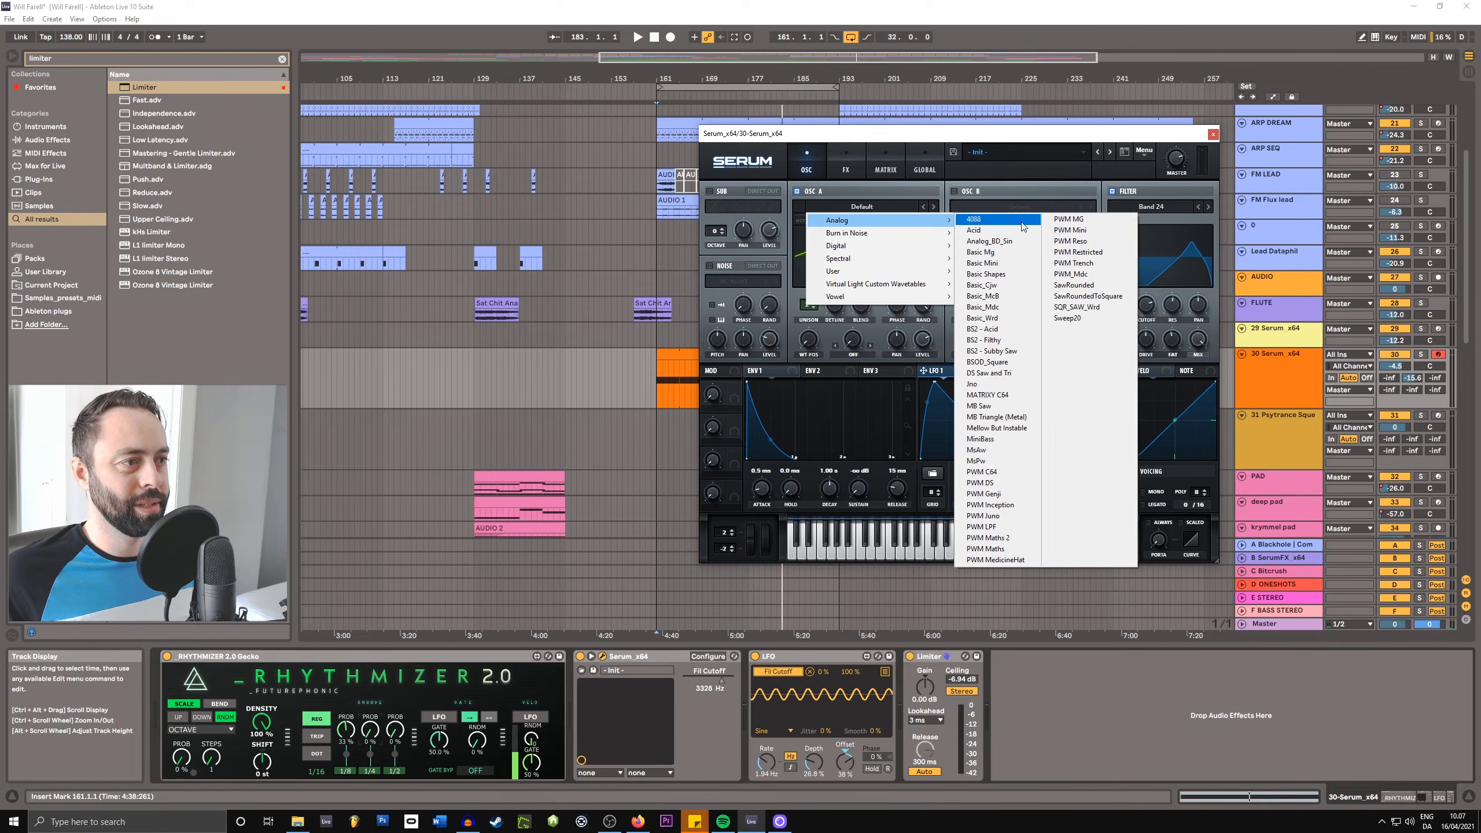
left_click(1002, 268)
key("space")
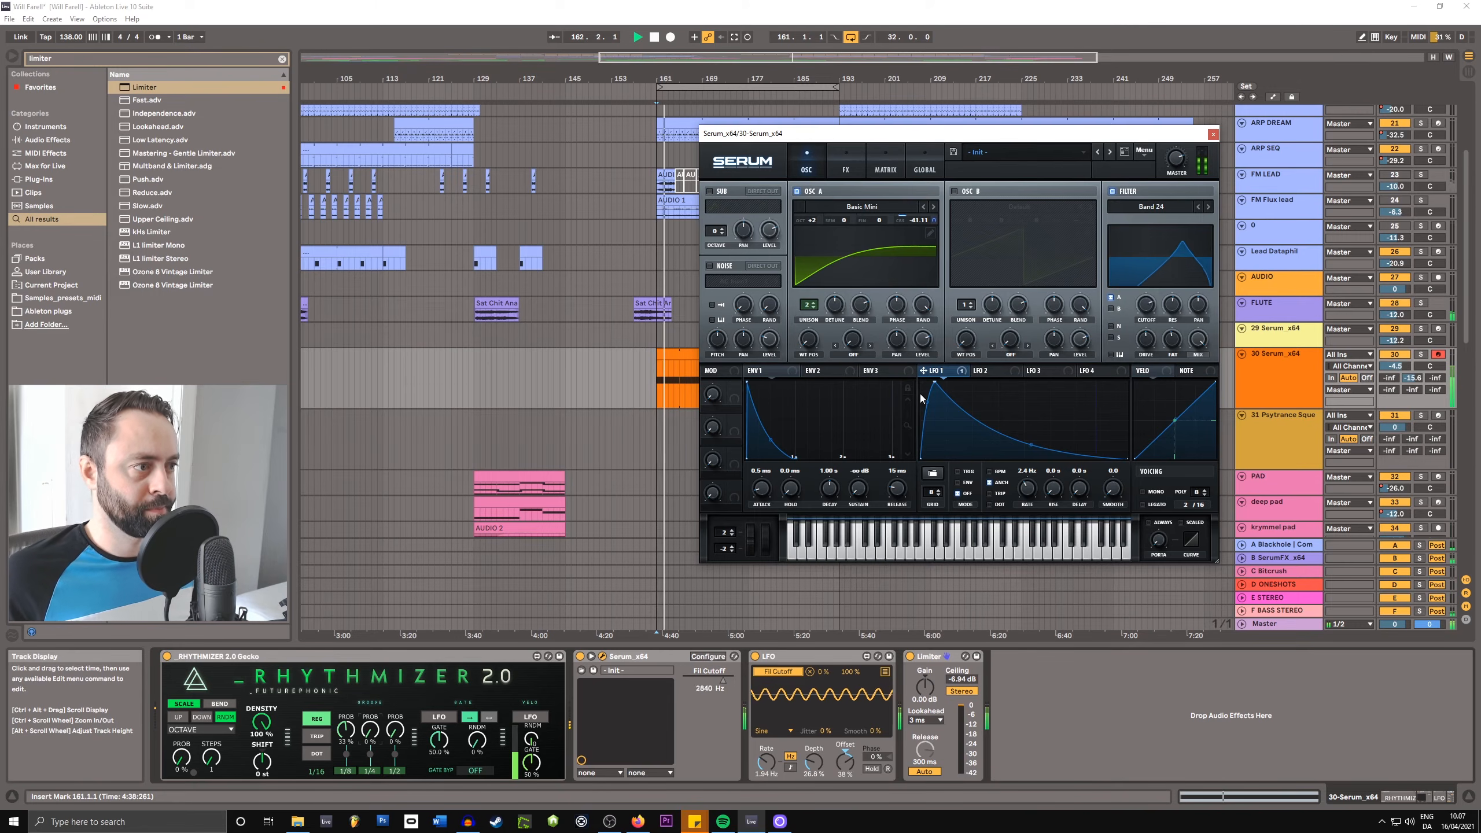
- Try different rates for Serum's LFO 1 during playback and bring the rate down to 0.01 Hz
scroll(1029, 490, "up", 2)
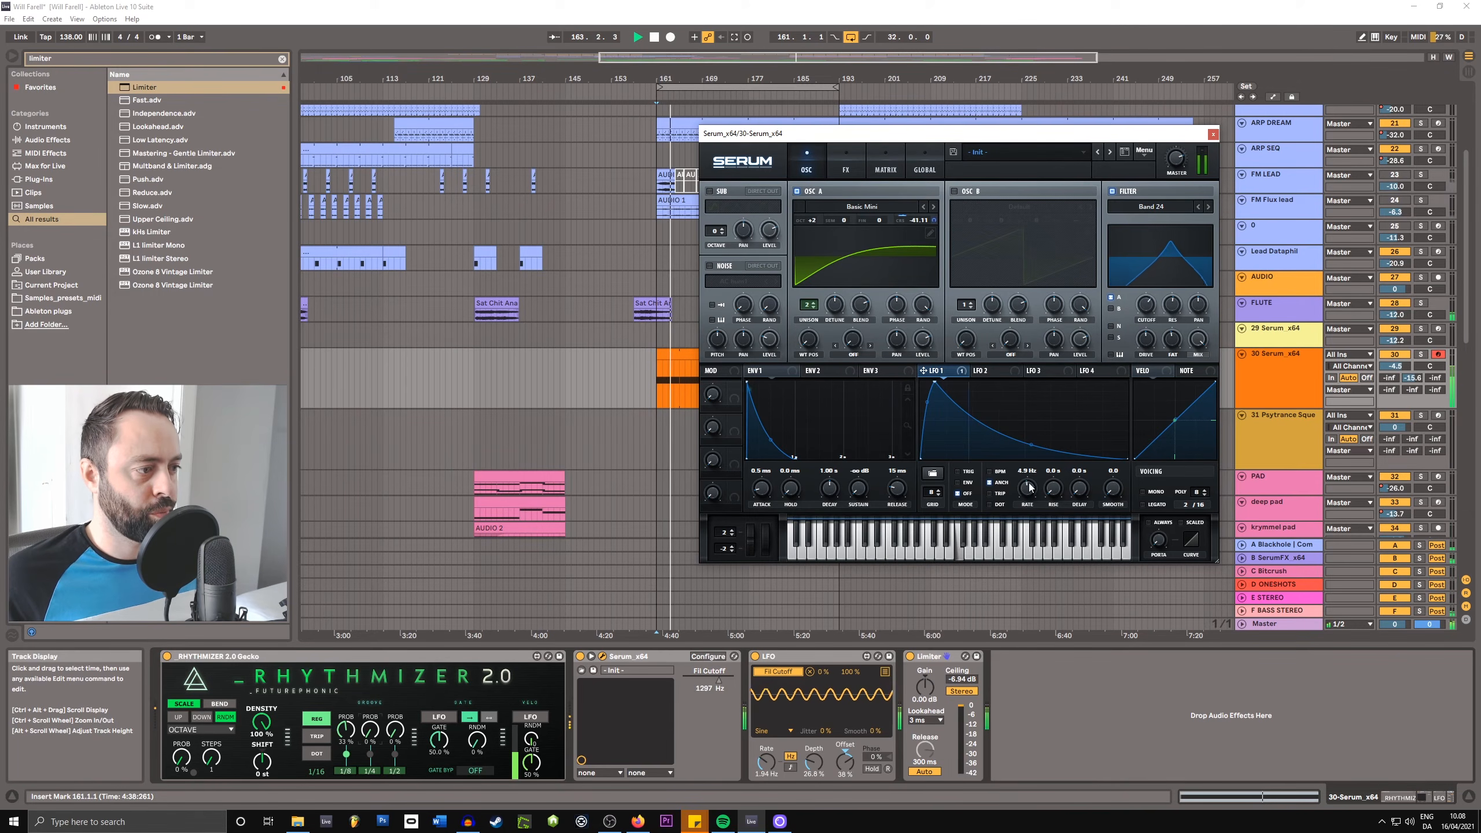
mouse_move(1029, 487)
left_mouse_down()
mouse_move(1027, 508)
mouse_move(1031, 456)
mouse_move(1037, 491)
left_mouse_up()
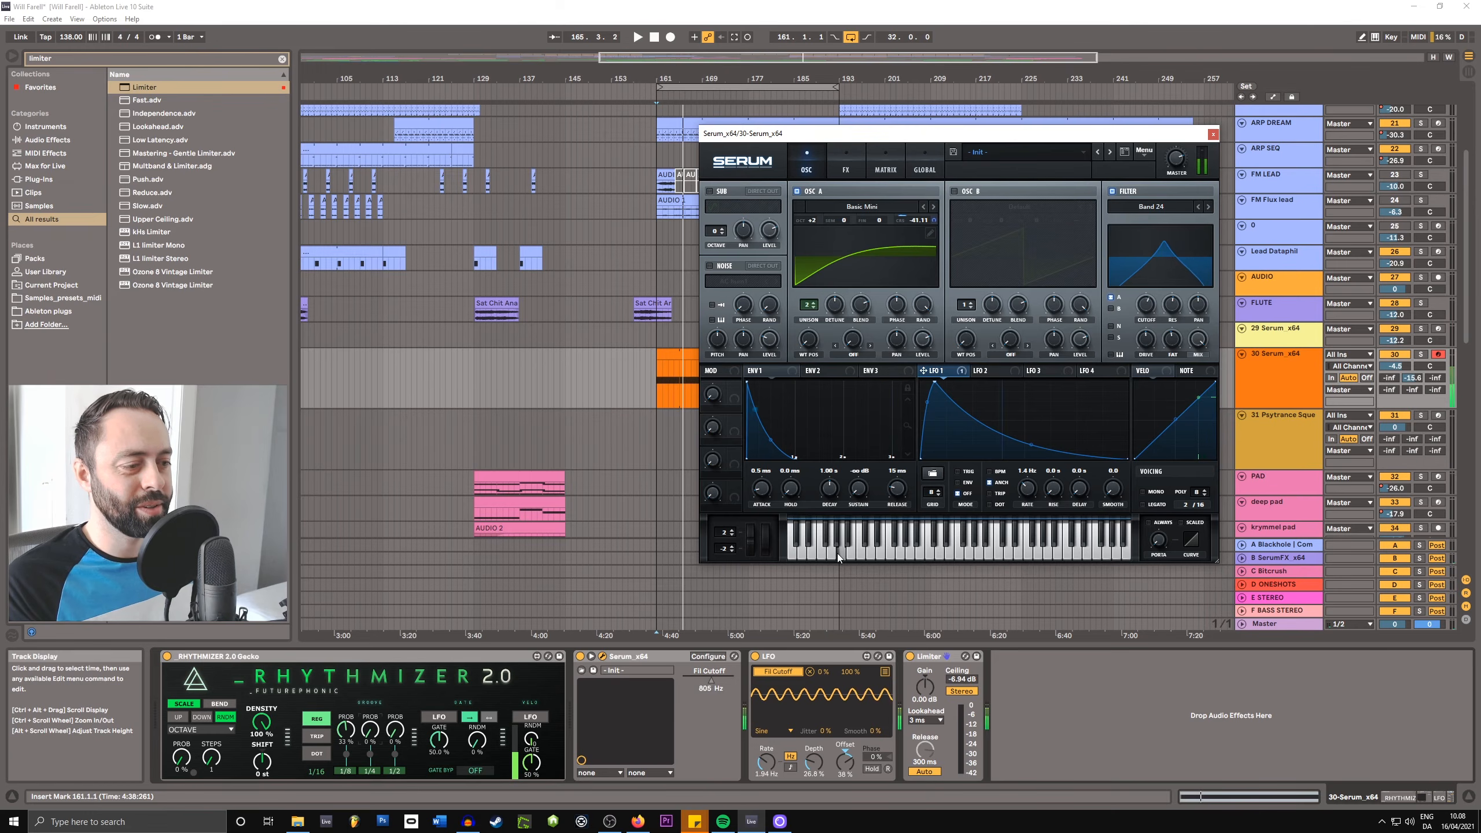
left_click_drag(1028, 490, 1024, 507)
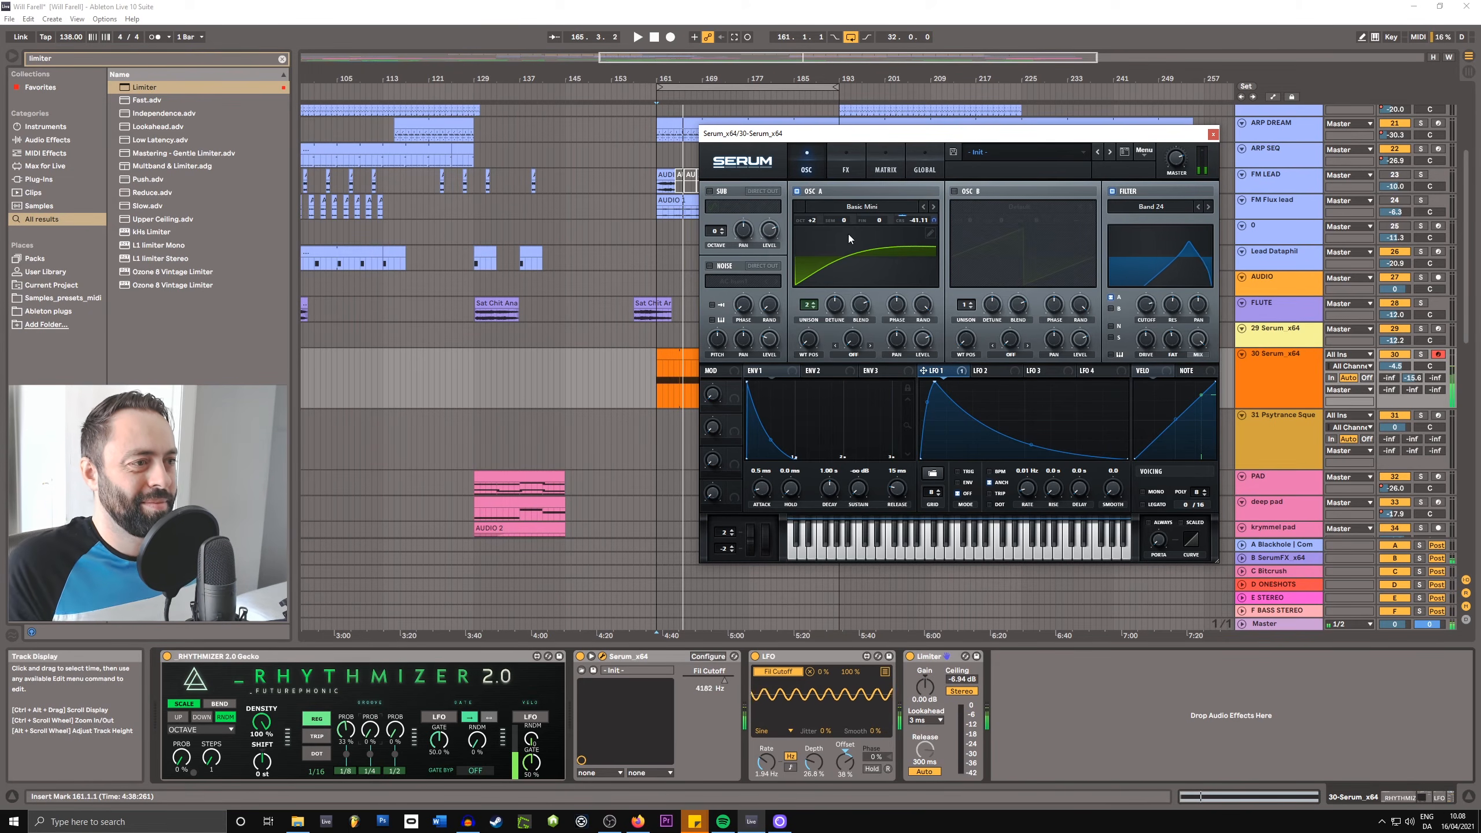
- Reduce oscillator A's unison to 1 voice in Serum
left_click(845, 167)
left_click(803, 168)
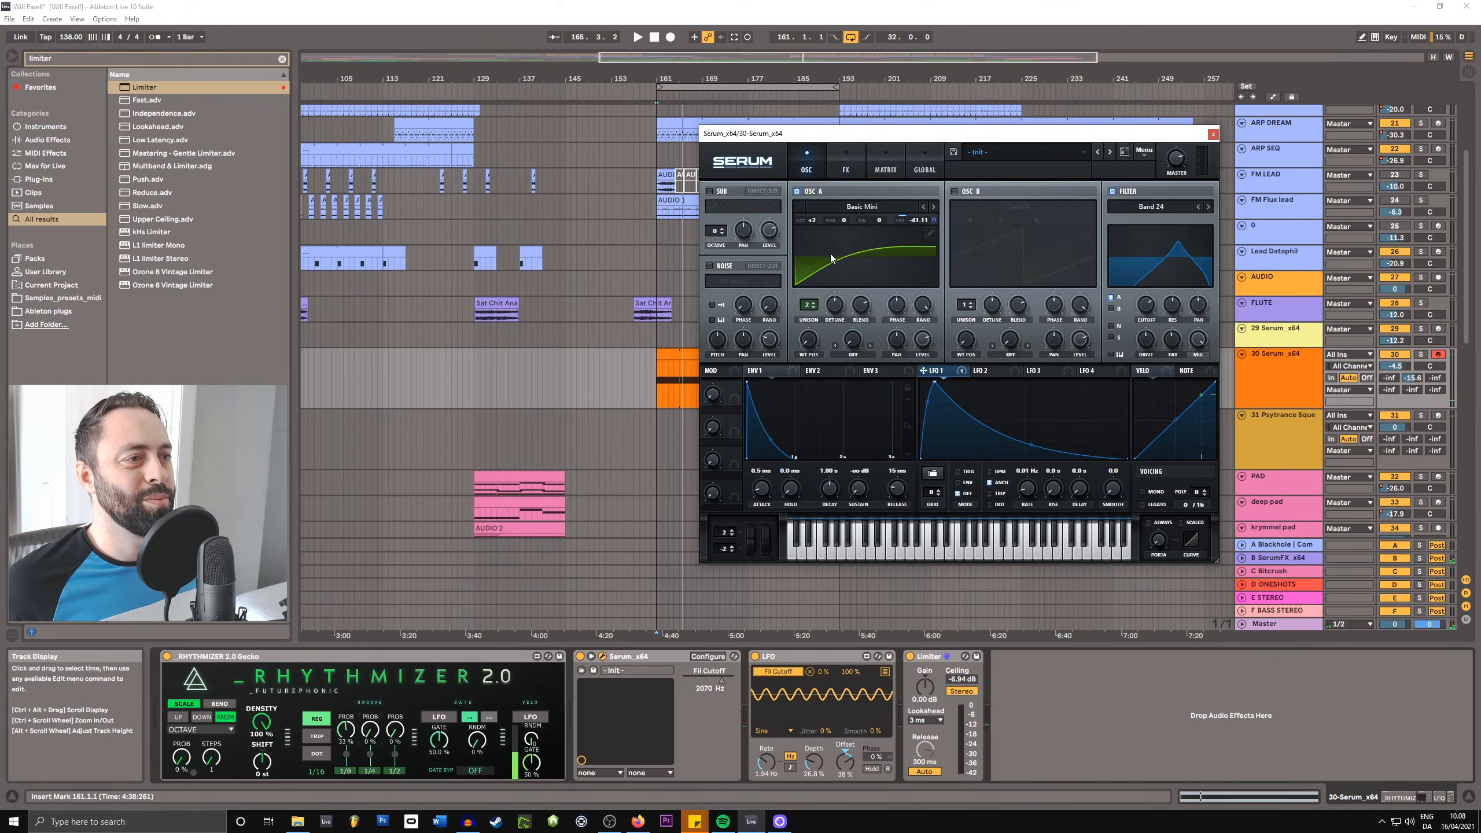
left_click_drag(809, 305, 811, 321)
- Audition the sound with several notes on Serum's keyboard, and set the filter-cutoff LFO device's depth to 33.6%
left_click(1020, 557)
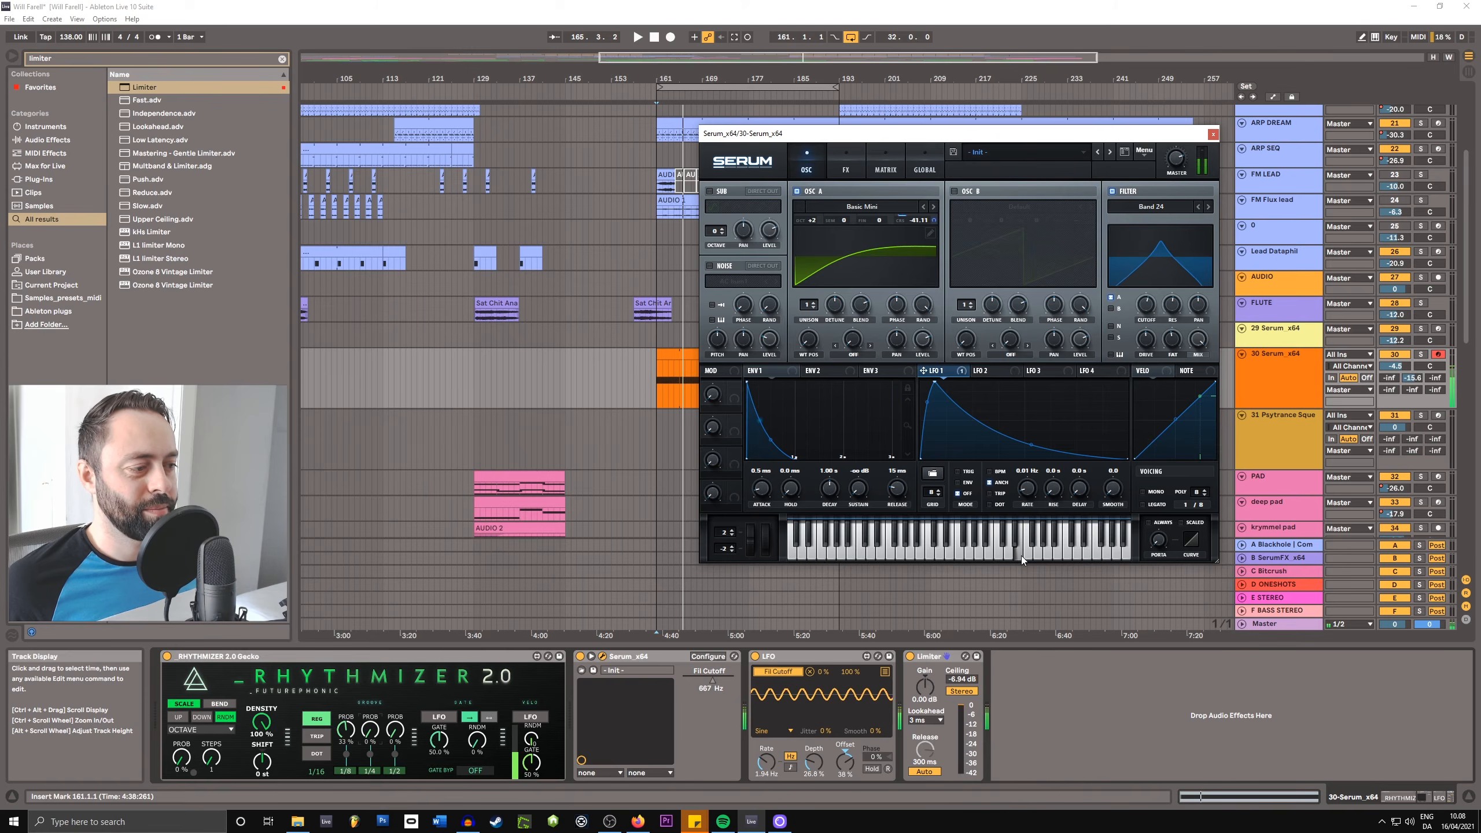
left_click(977, 555)
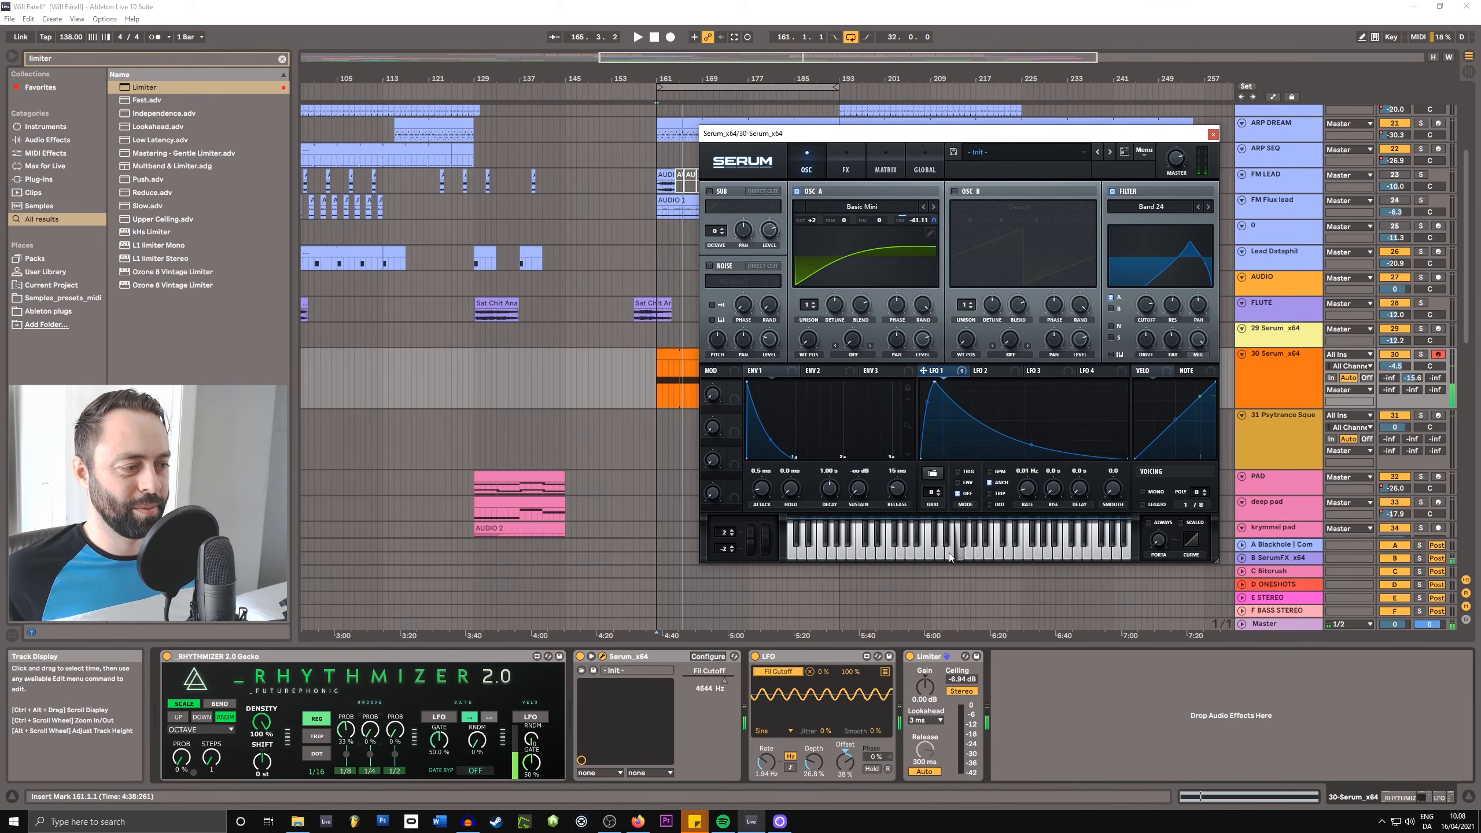
left_click(908, 554)
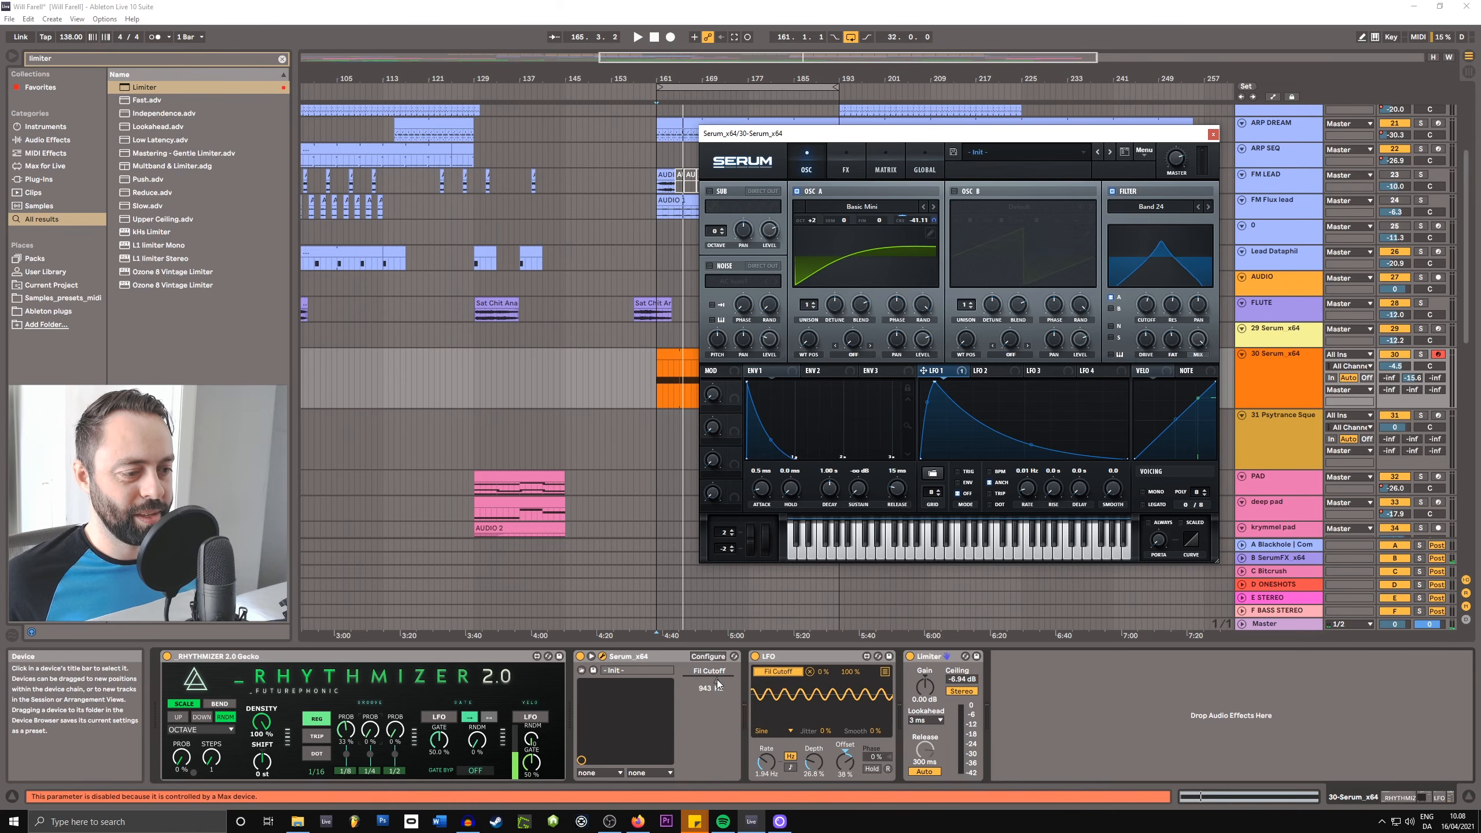
mouse_move(813, 761)
left_mouse_down()
mouse_move(813, 749)
mouse_move(813, 766)
left_mouse_up()
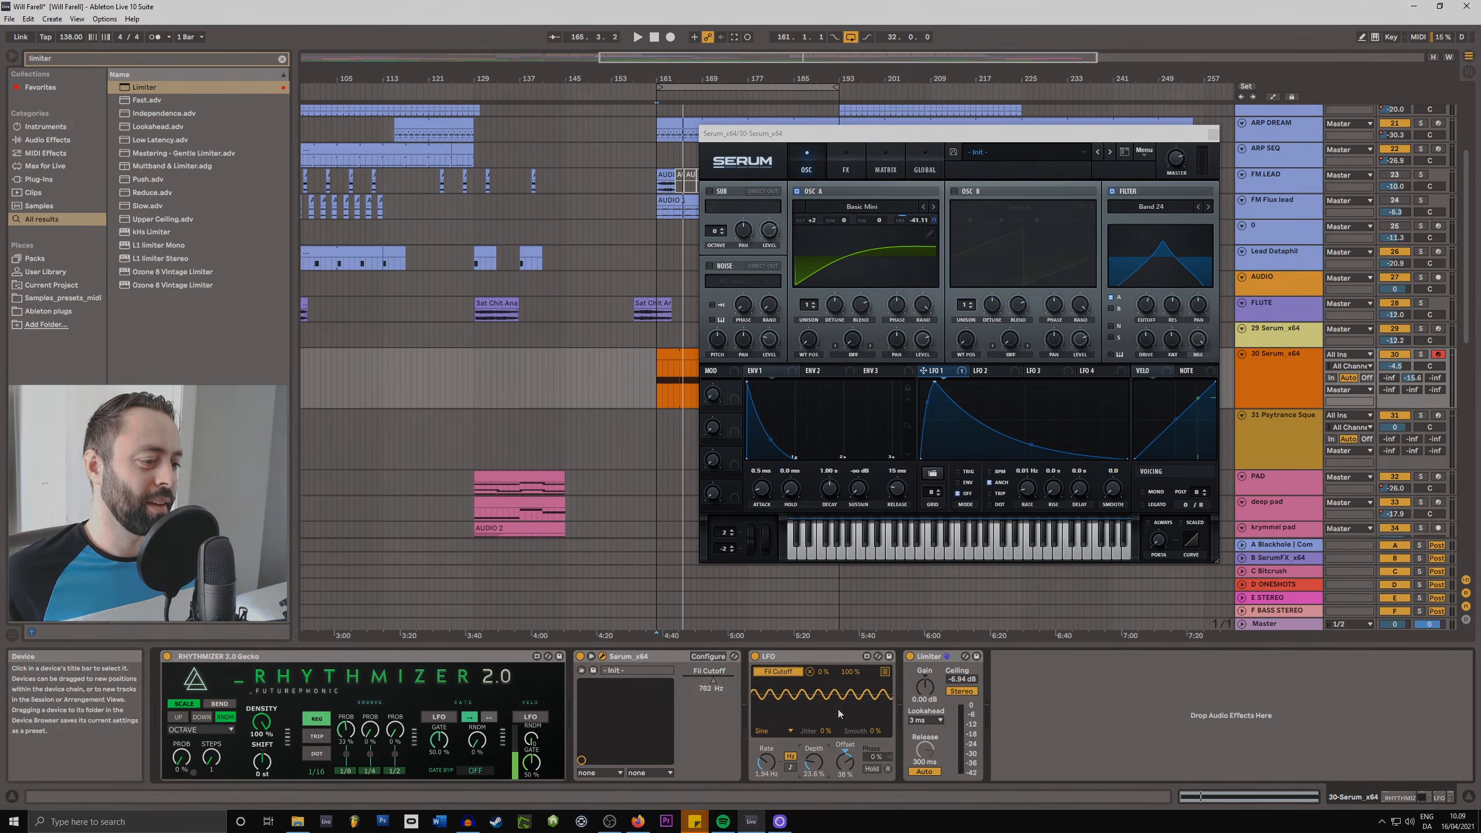
left_click(694, 822)
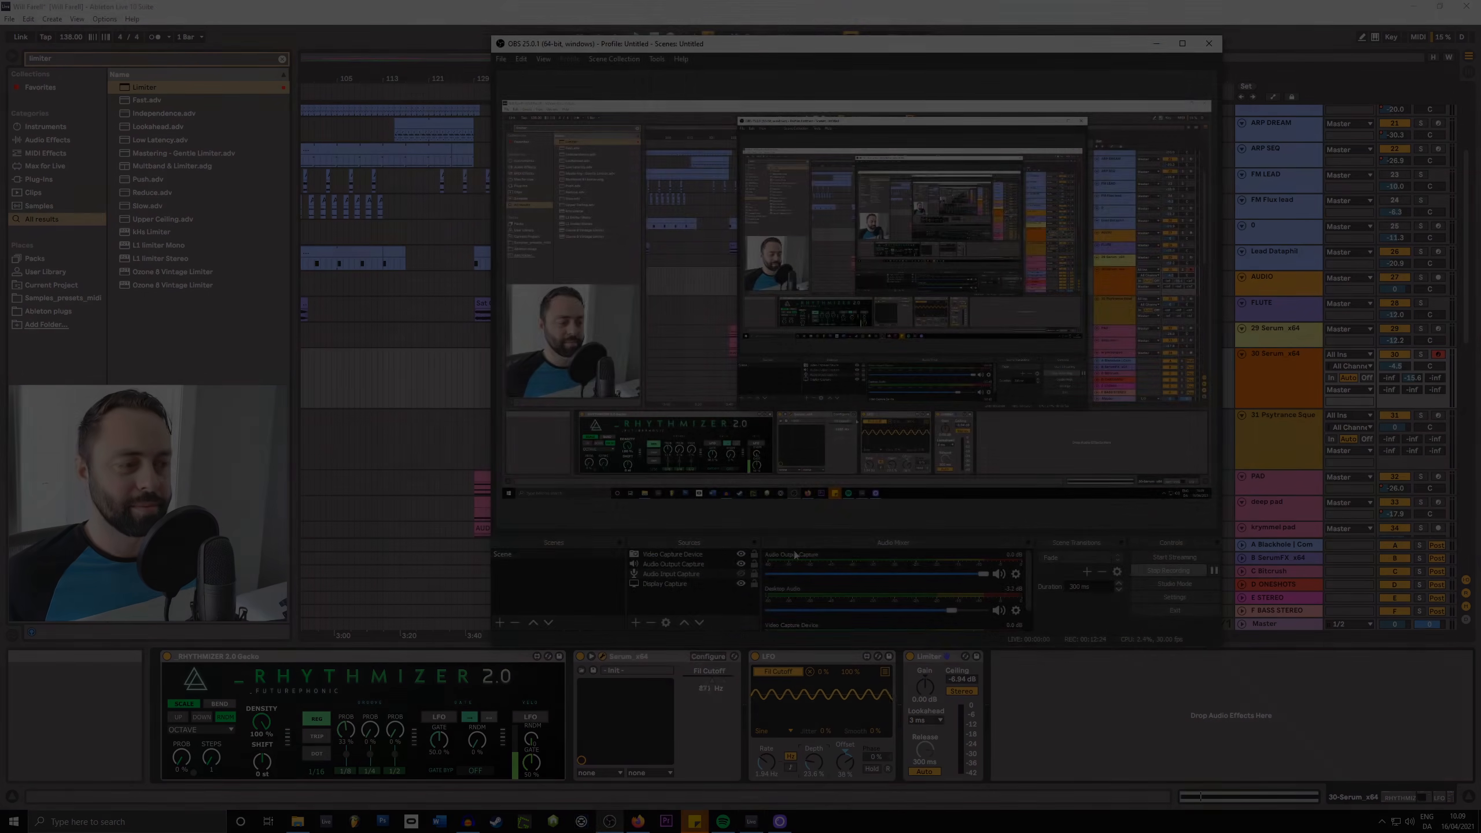